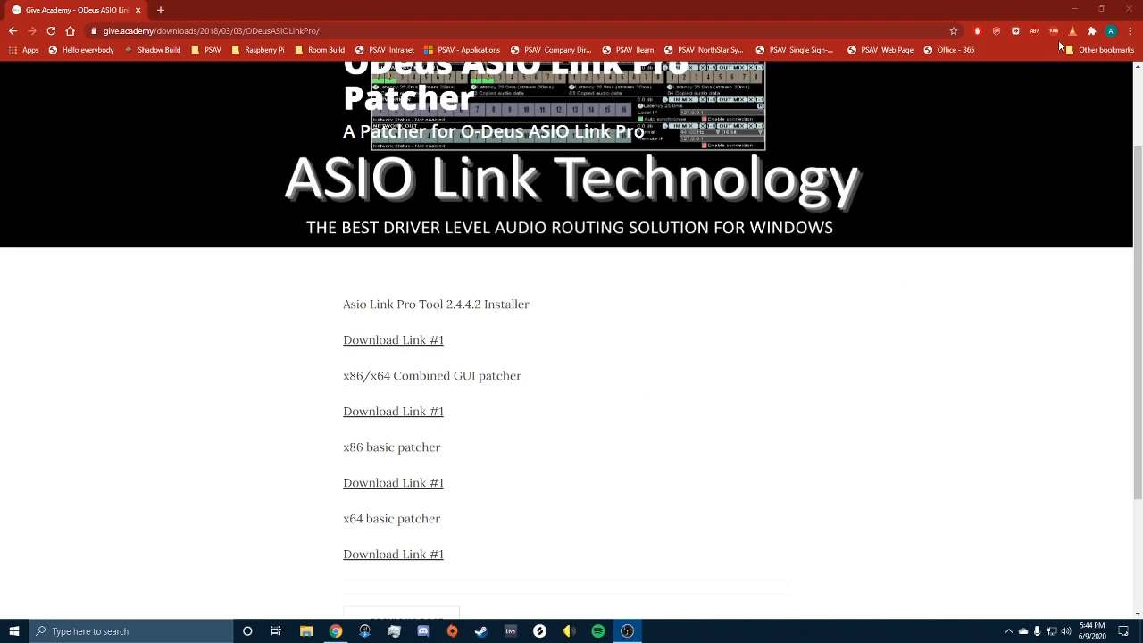
# Step: Minimize Chrome and drag the AsioLinkProToolPatcher folder to the middle of the desktop
pyautogui.click(1075, 8)
pyautogui.moveTo(837, 145); pyautogui.dragTo(593, 278)
# Step: Open the patcher folder and launch ASIO Link Pro Patcher, allowing it to run
pyautogui.press('Return')
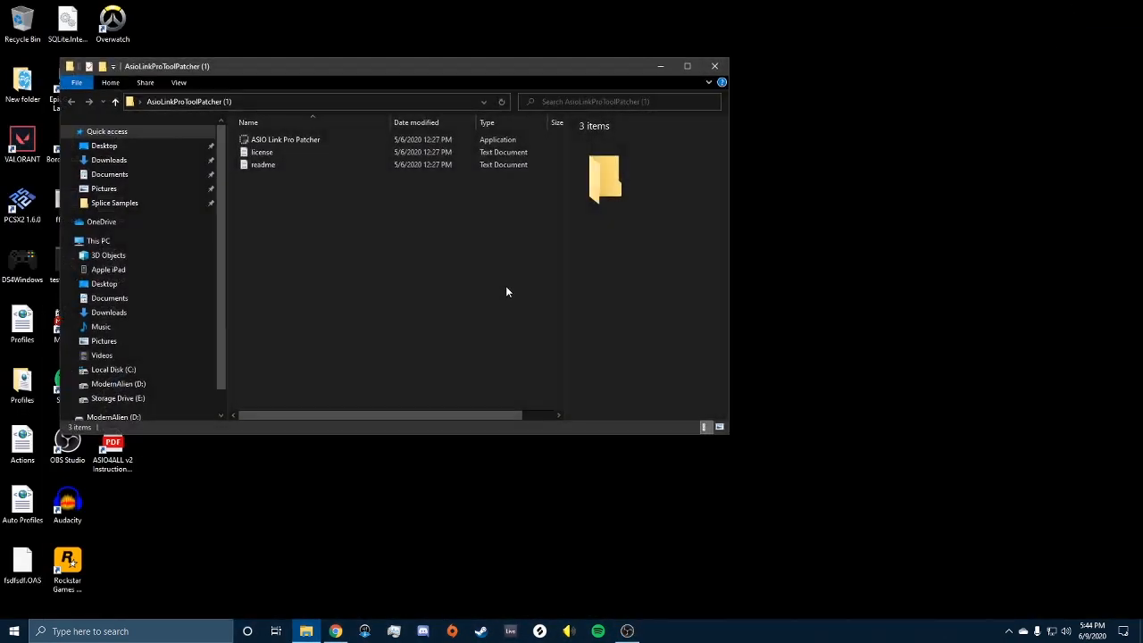
pyautogui.doubleClick(286, 140)
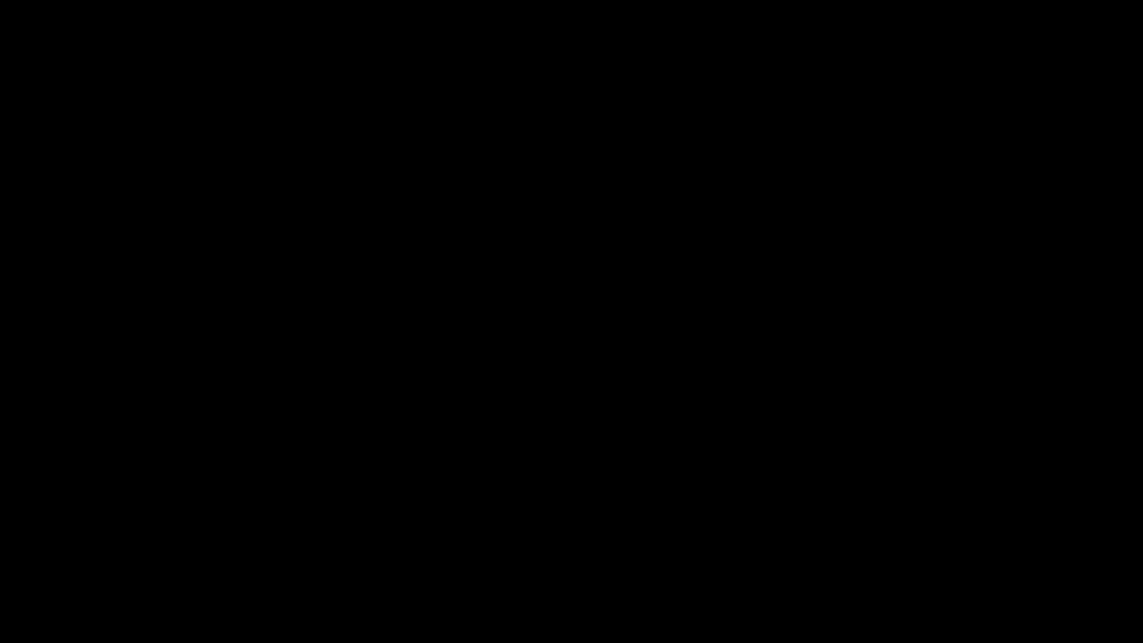
pyautogui.click(507, 397)
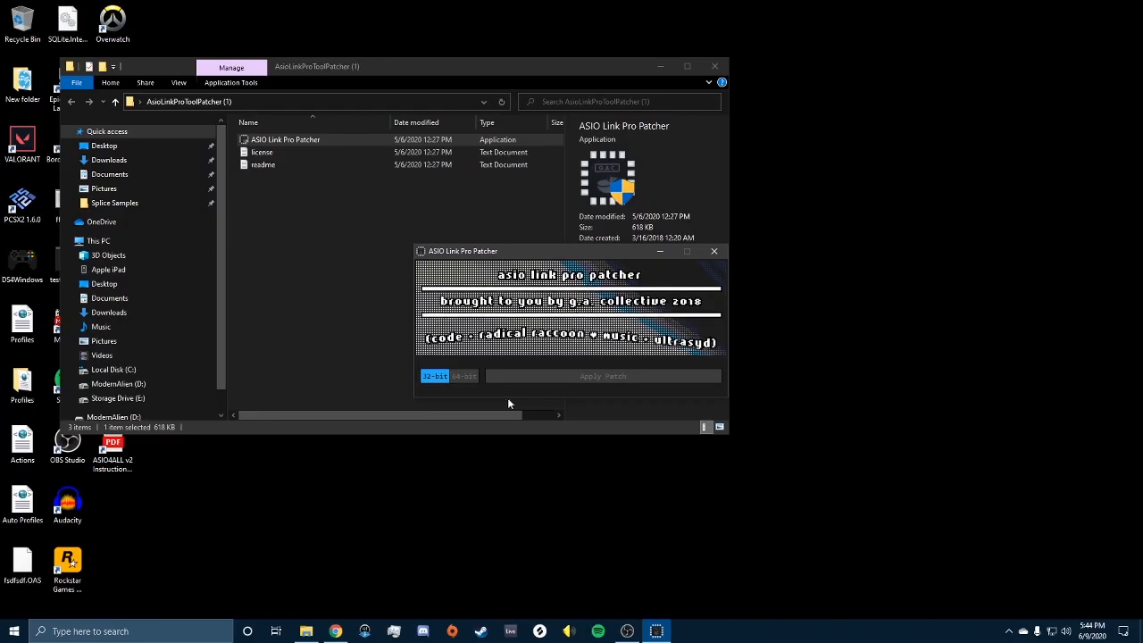
# Step: Patch both the 32-bit and 64-bit ASIO Link Pro versions, then close the patcher
pyautogui.click(437, 377)
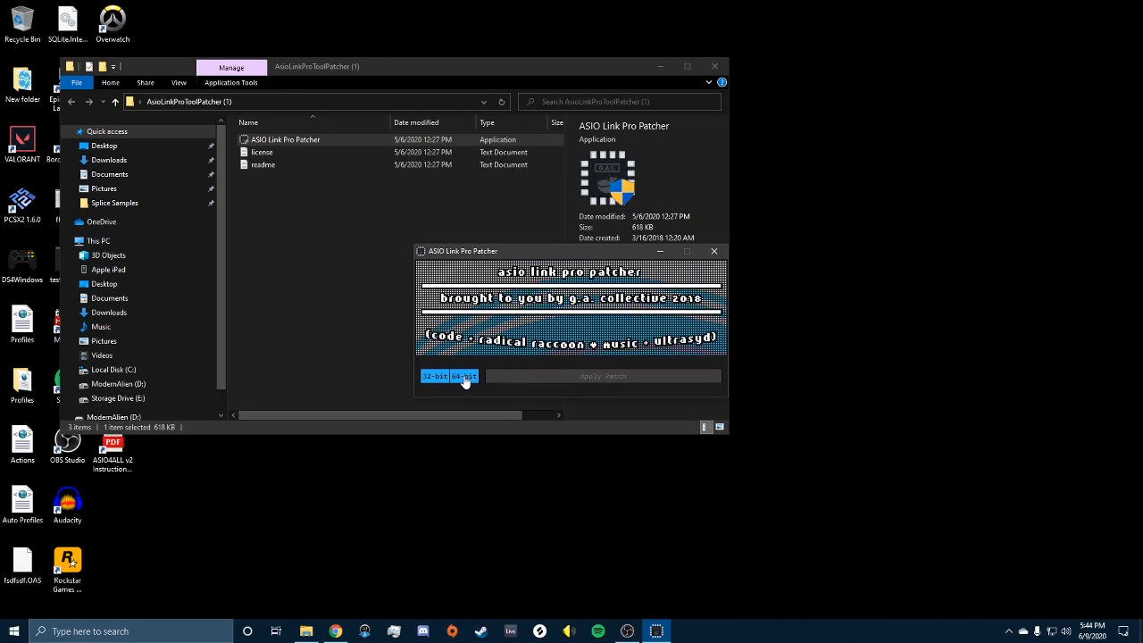
pyautogui.click(464, 376)
pyautogui.click(585, 379)
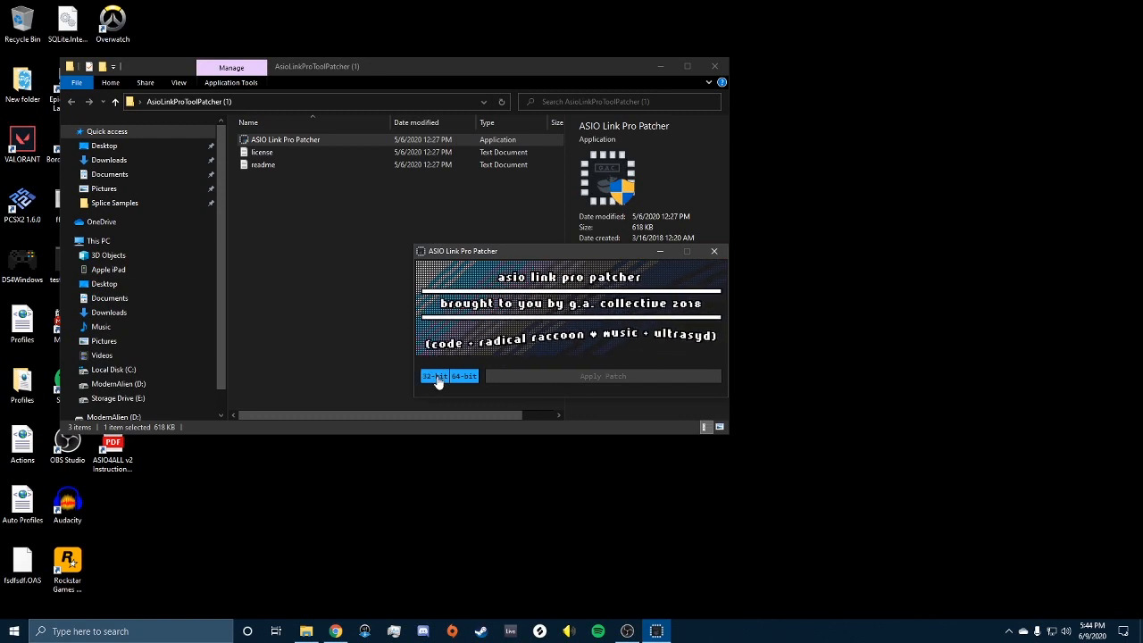
pyautogui.click(714, 255)
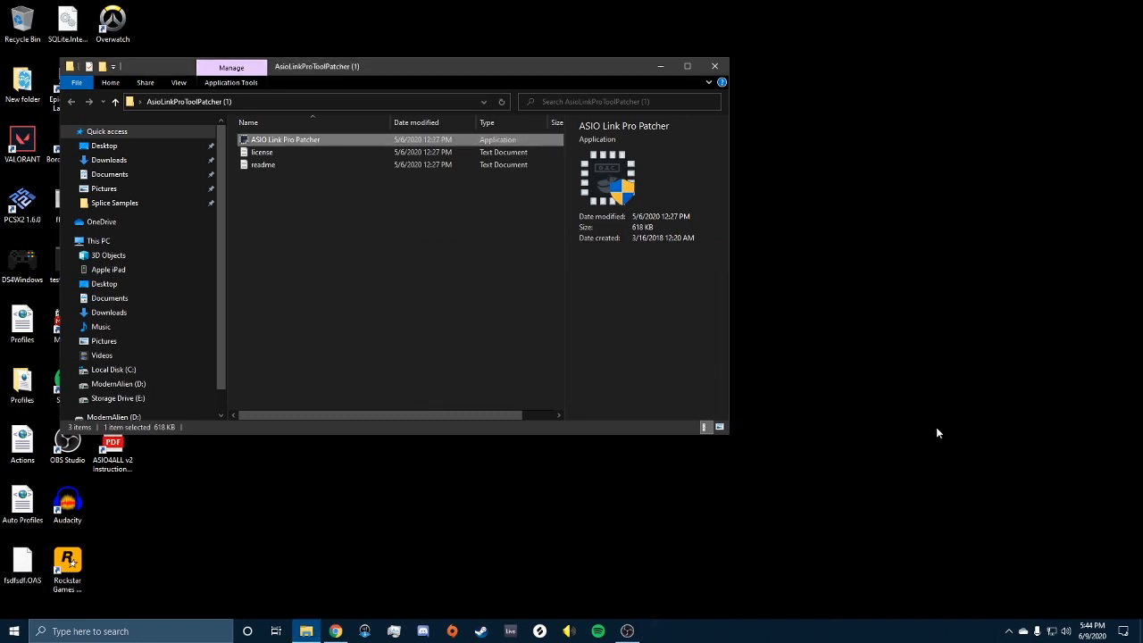
# Step: Close the folder window and launch ASIO Link Pro Tool by searching 'asio link'
pyautogui.click(716, 69)
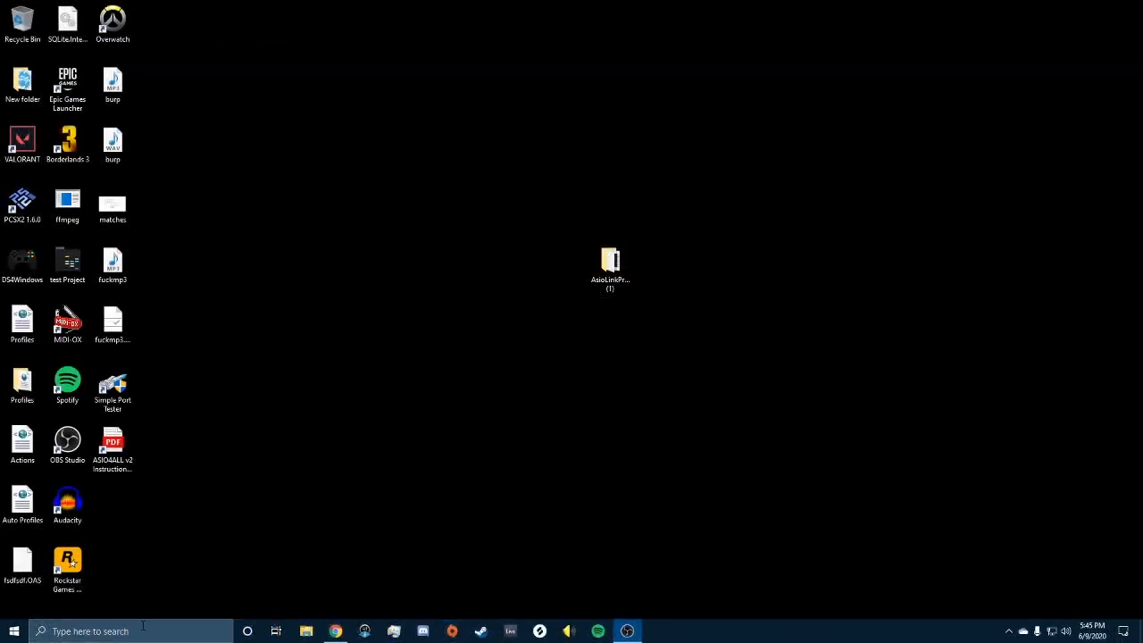
pyautogui.click(142, 631)
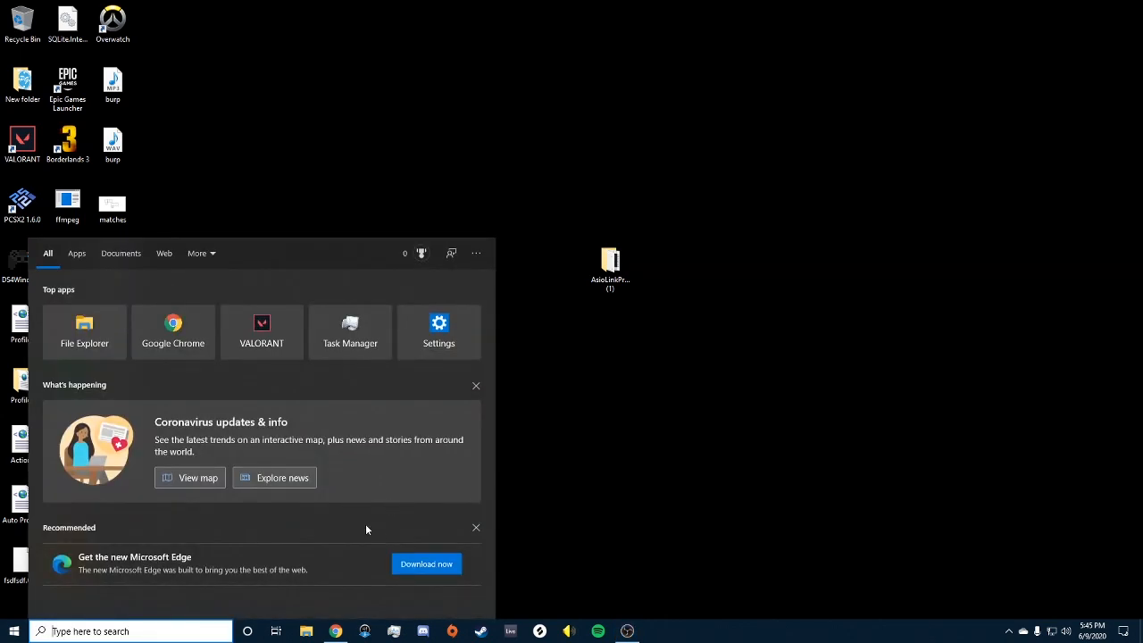
pyautogui.write('asio link')
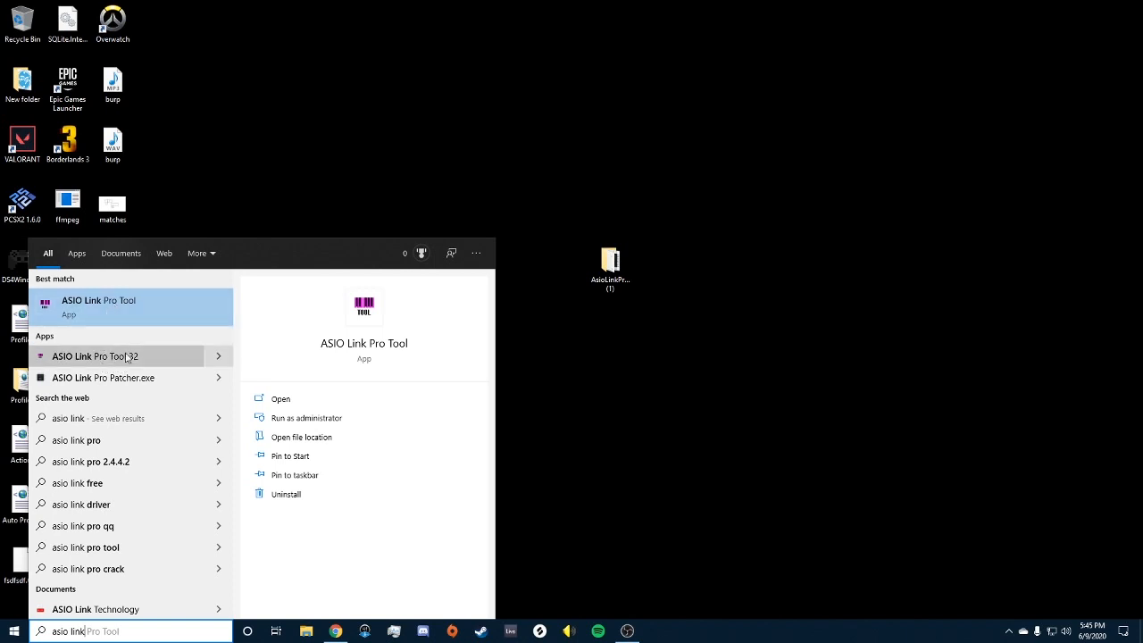
pyautogui.click(611, 390)
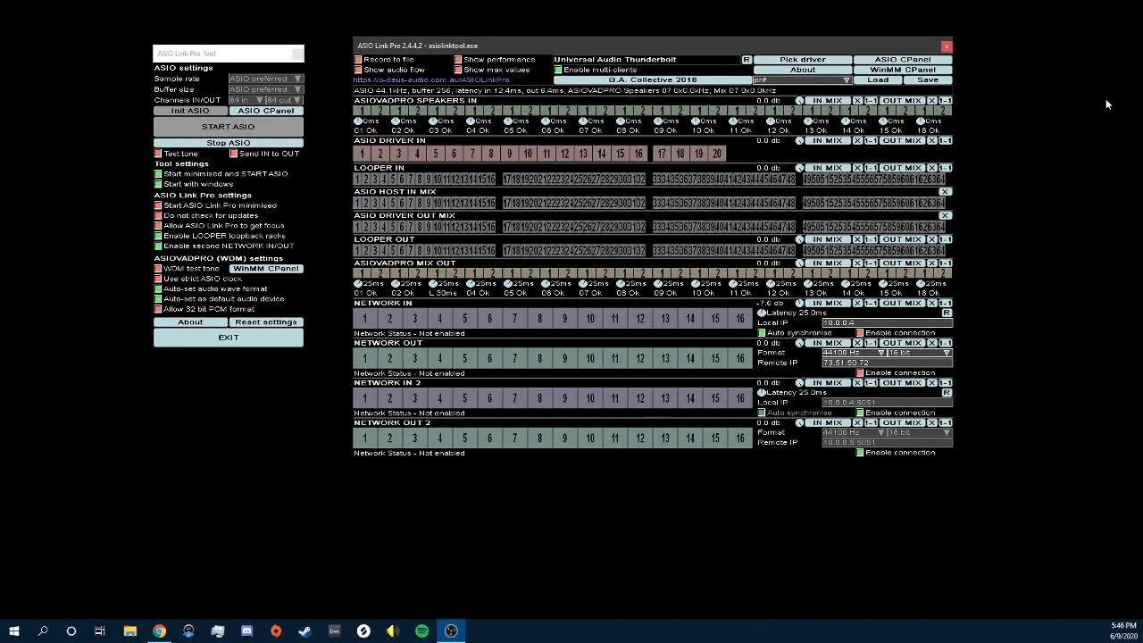
# Step: Confirm Universal Audio Thunderbolt as the ASIO driver, then reopen Pick driver and cancel it
pyautogui.click(839, 61)
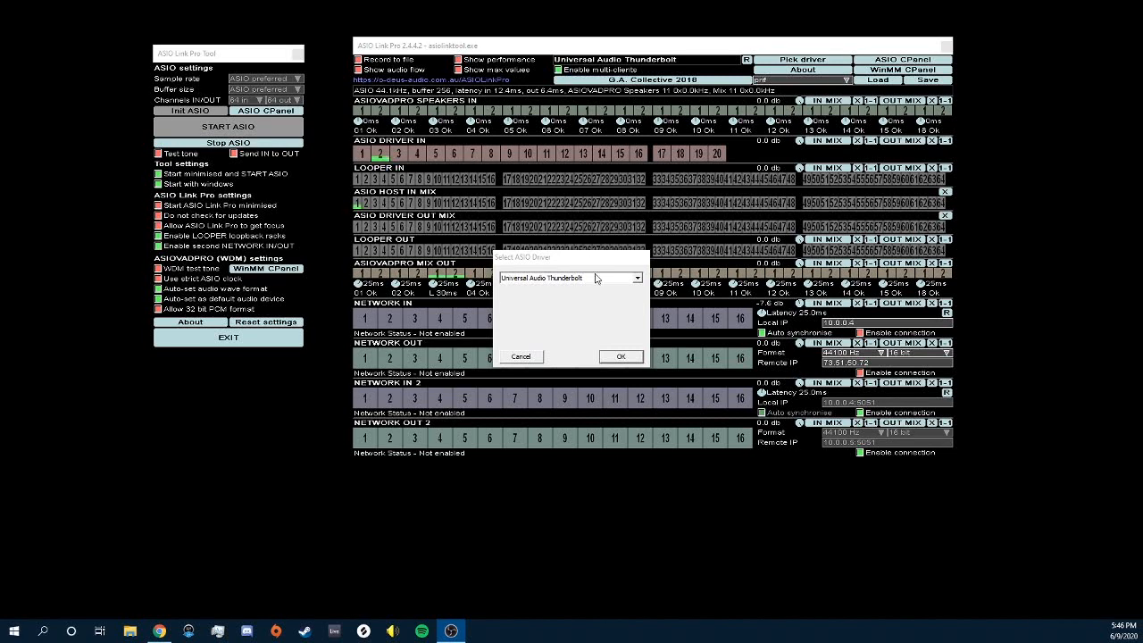
pyautogui.click(596, 279)
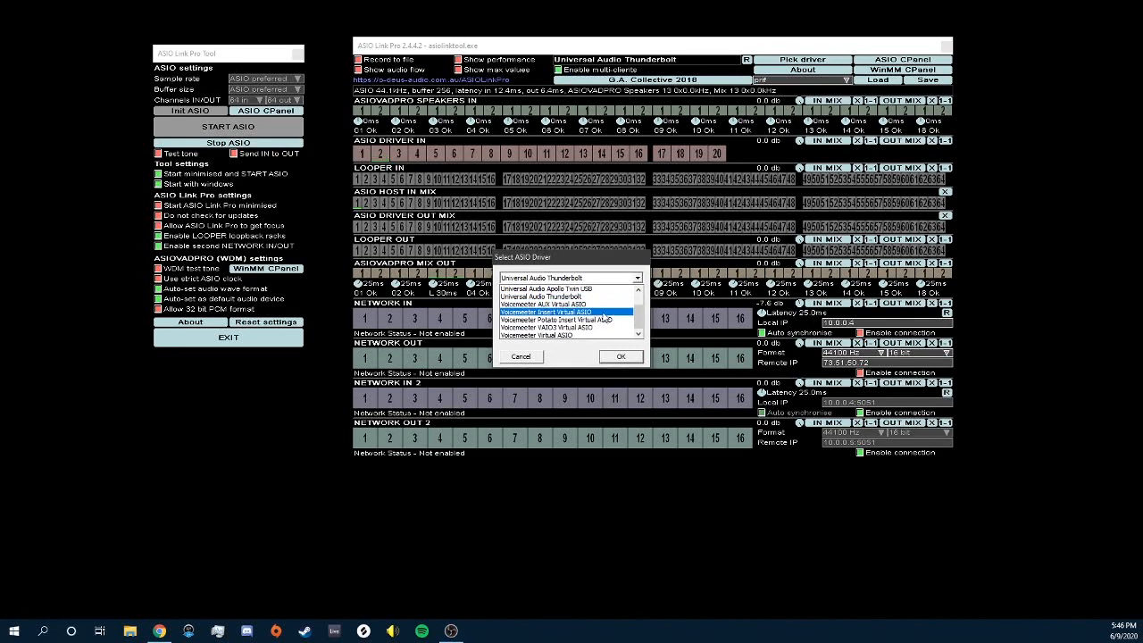
pyautogui.scroll(3, 607, 318)
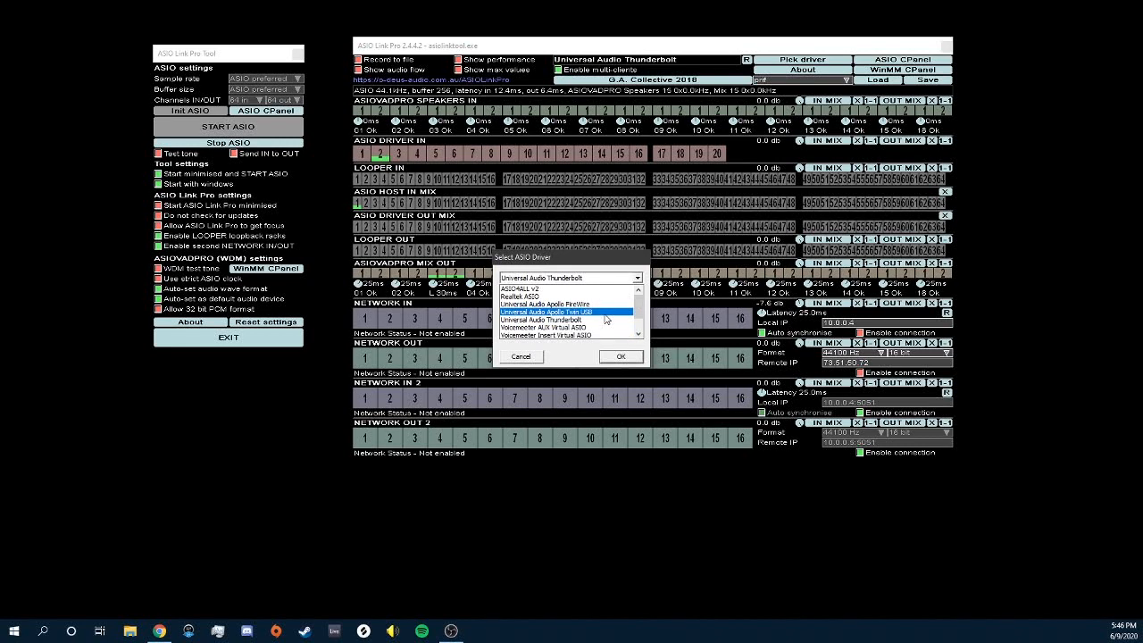
pyautogui.moveTo(639, 311); pyautogui.dragTo(640, 321)
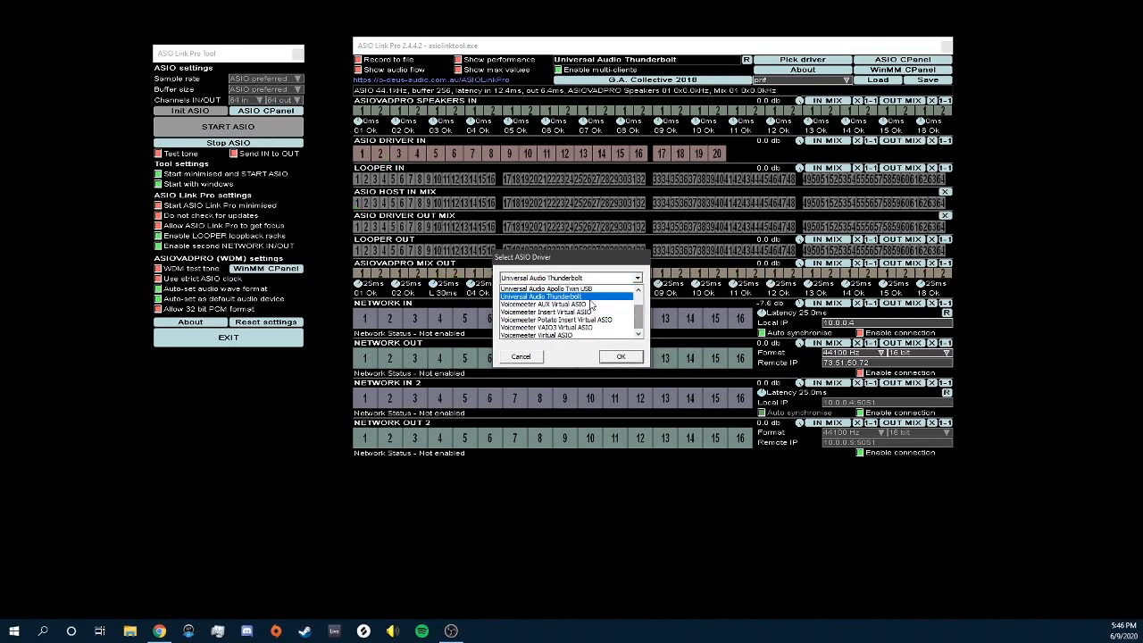
pyautogui.scroll(2, 589, 317)
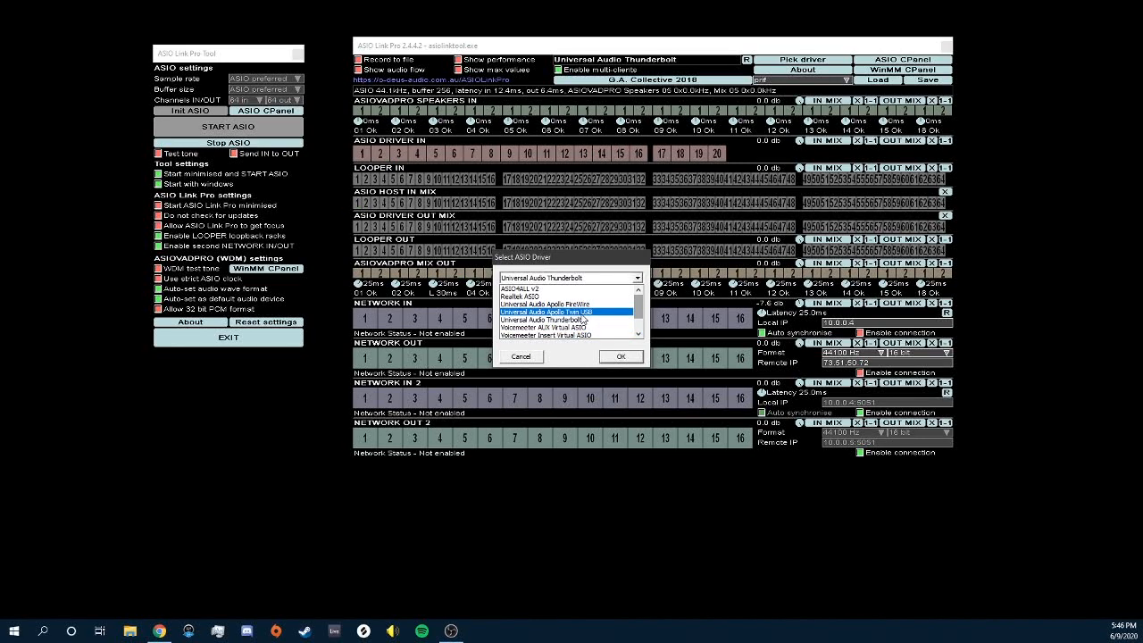
pyautogui.scroll(-1, 581, 324)
pyautogui.scroll(1, 582, 325)
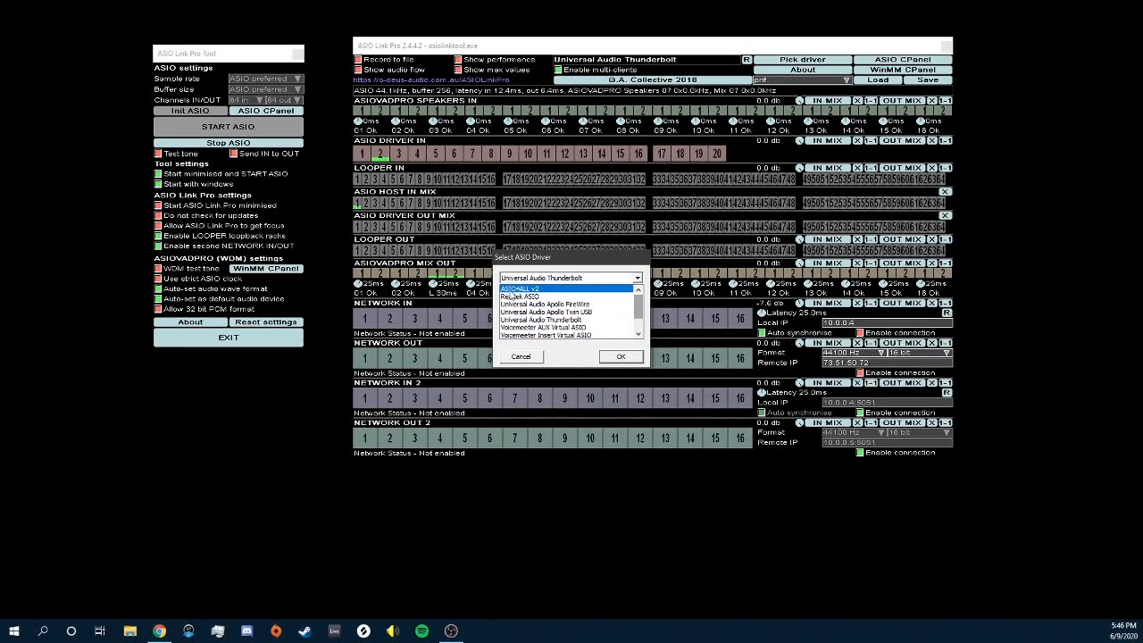
pyautogui.click(549, 323)
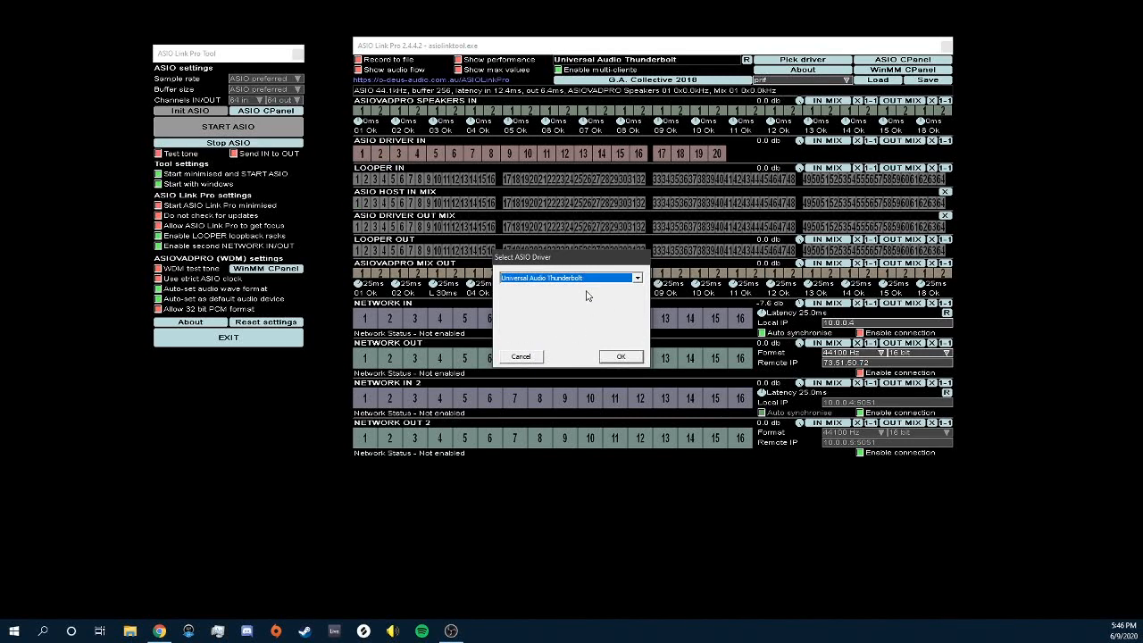
pyautogui.click(596, 281)
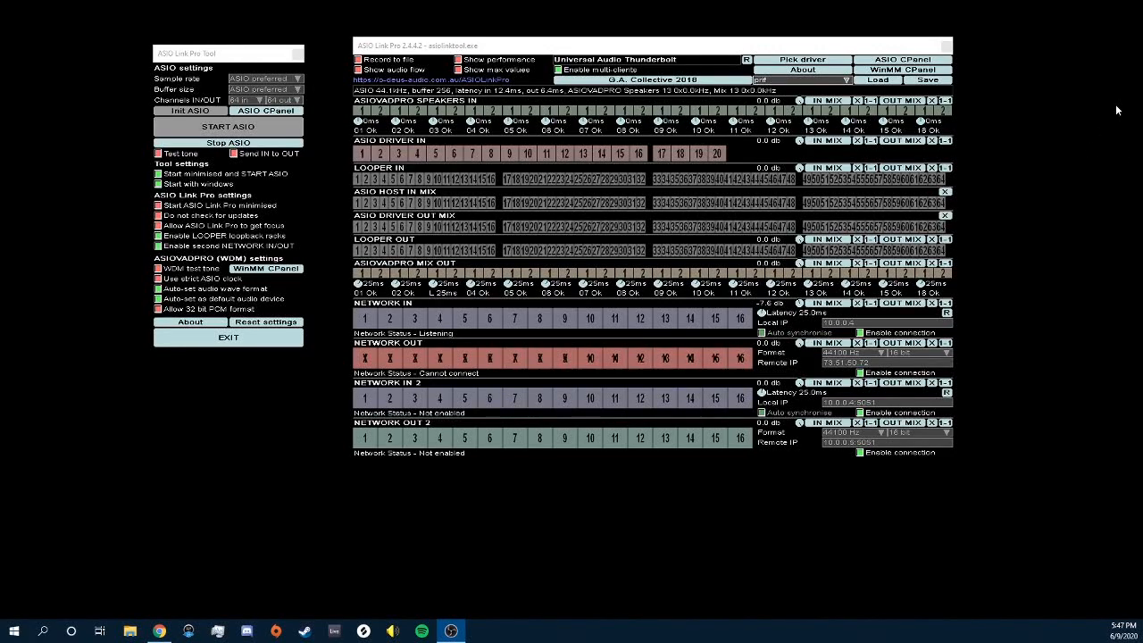
pyautogui.click(807, 62)
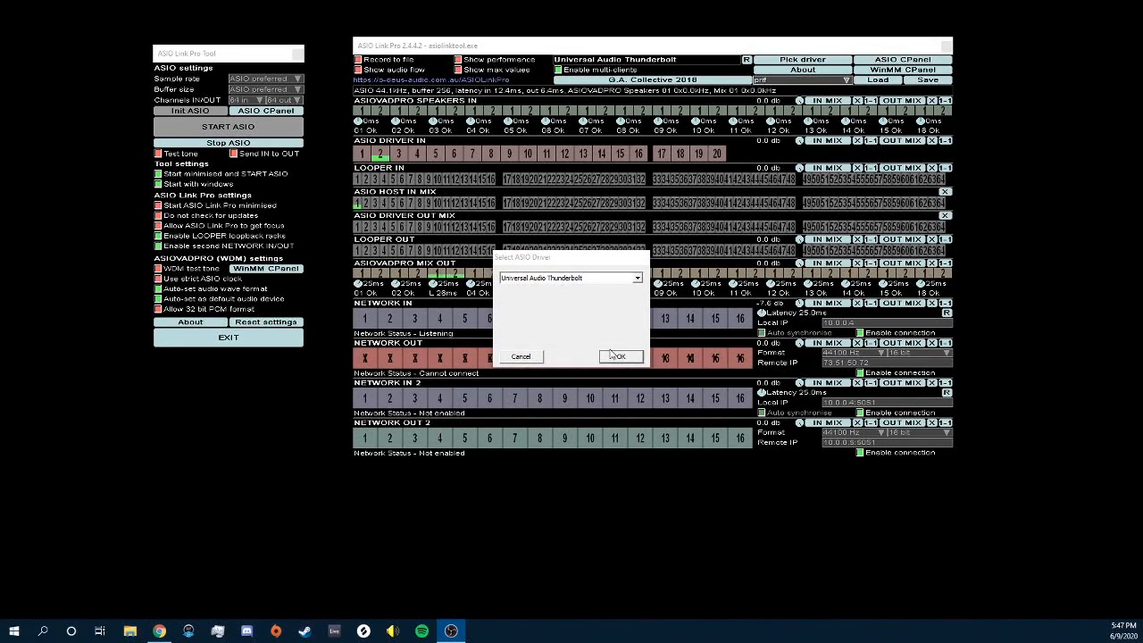
pyautogui.click(522, 357)
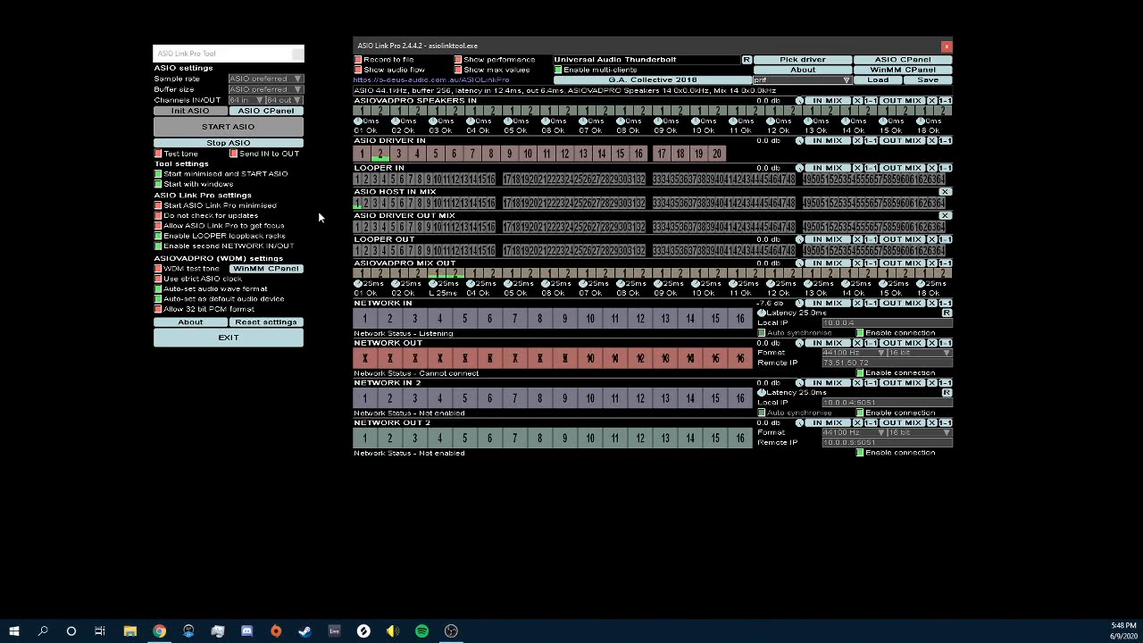
# Step: Bring Spotify to the front from its taskbar icon
pyautogui.click(422, 631)
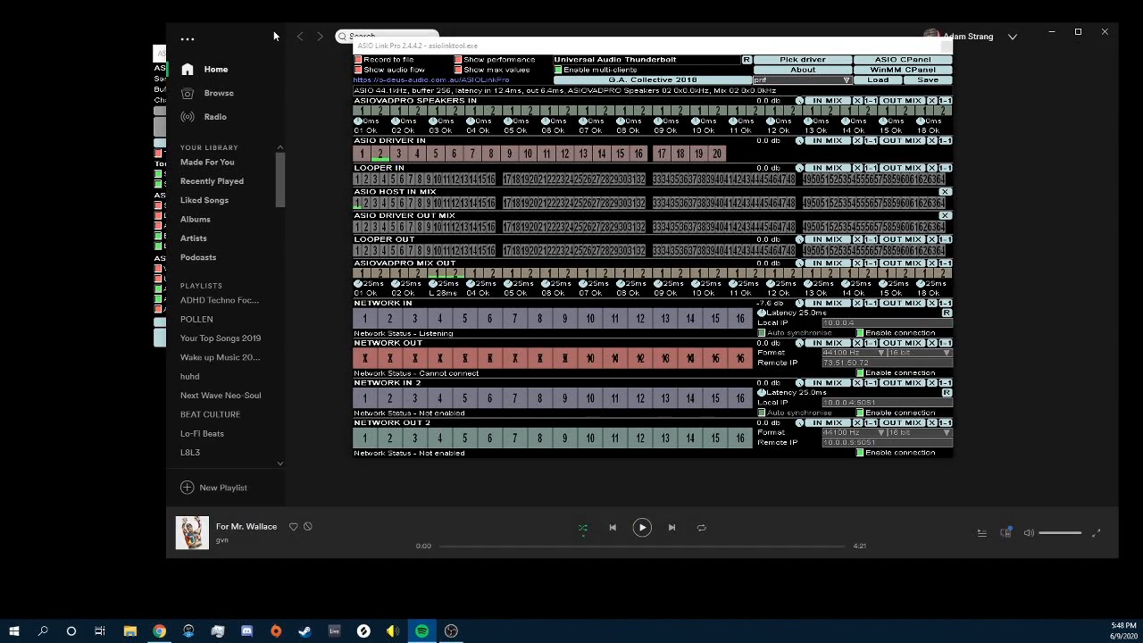
# Step: Play 'For Mr. Wallace' in Spotify and skip ahead to about 1:32
pyautogui.click(642, 528)
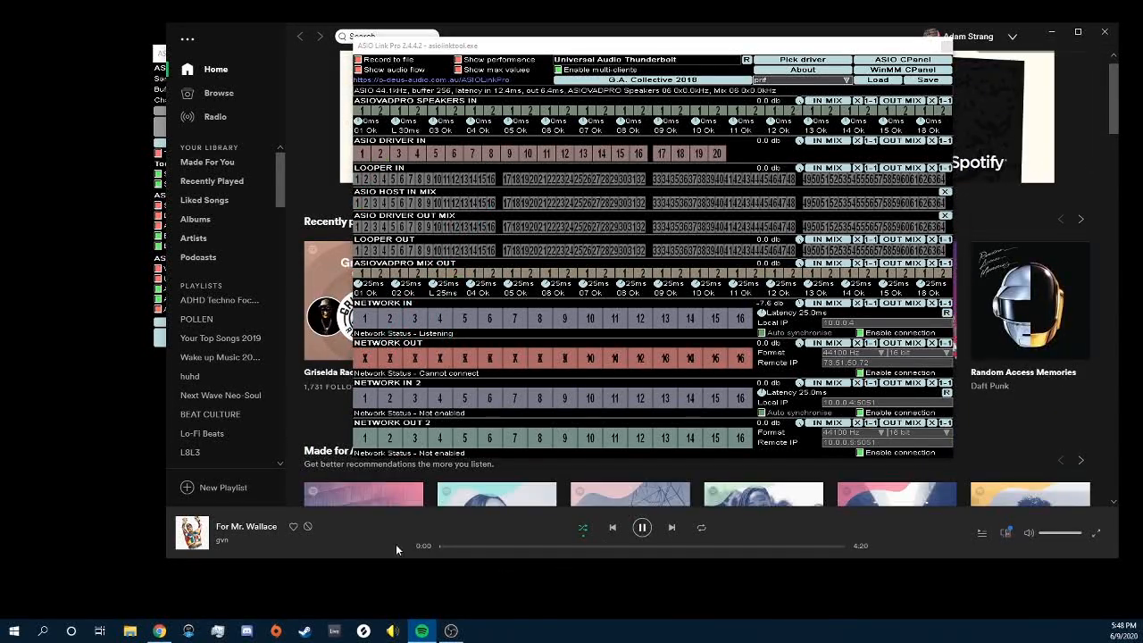
pyautogui.click(583, 546)
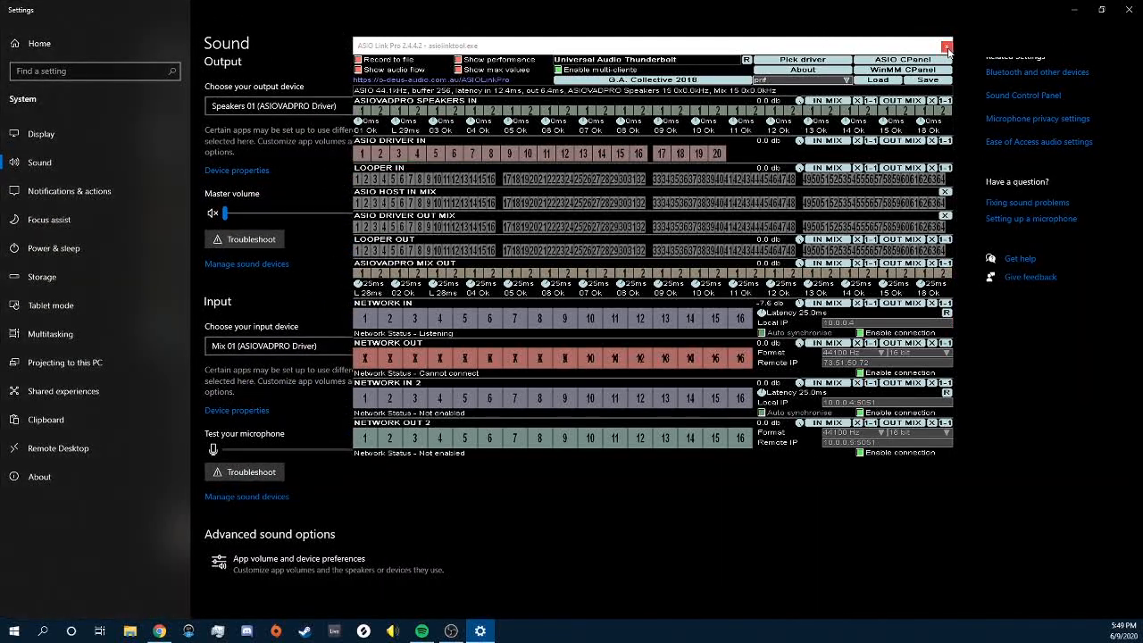
# Step: Close the mixer, check per-app outputs (Spotify Speakers 02, Discord 03, Steam 04), then close Settings
pyautogui.click(947, 47)
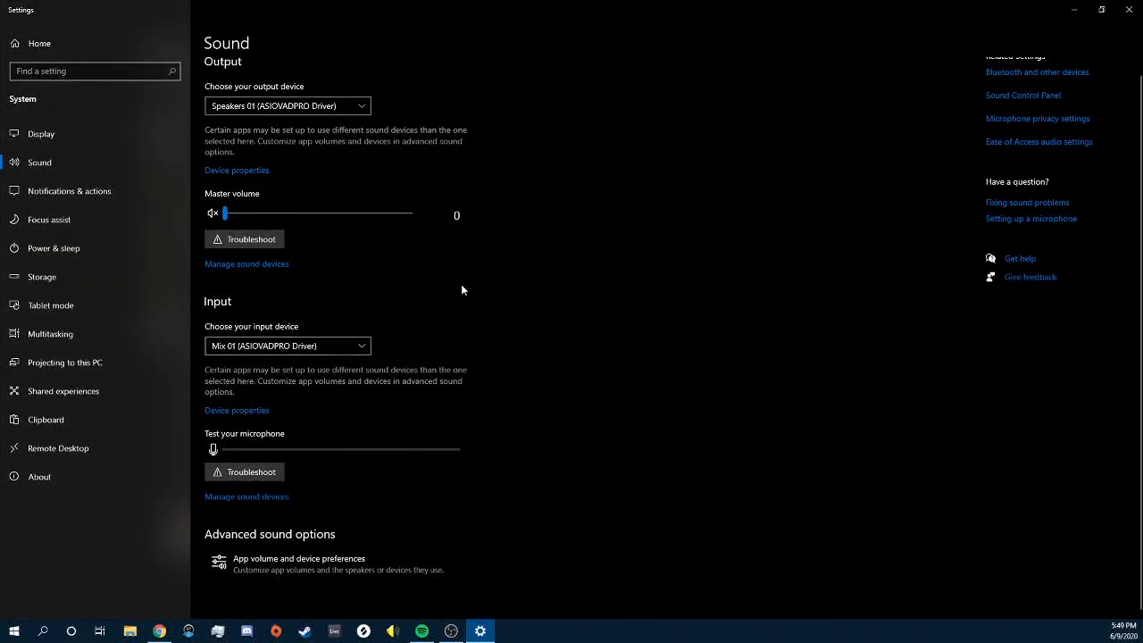
pyautogui.click(275, 576)
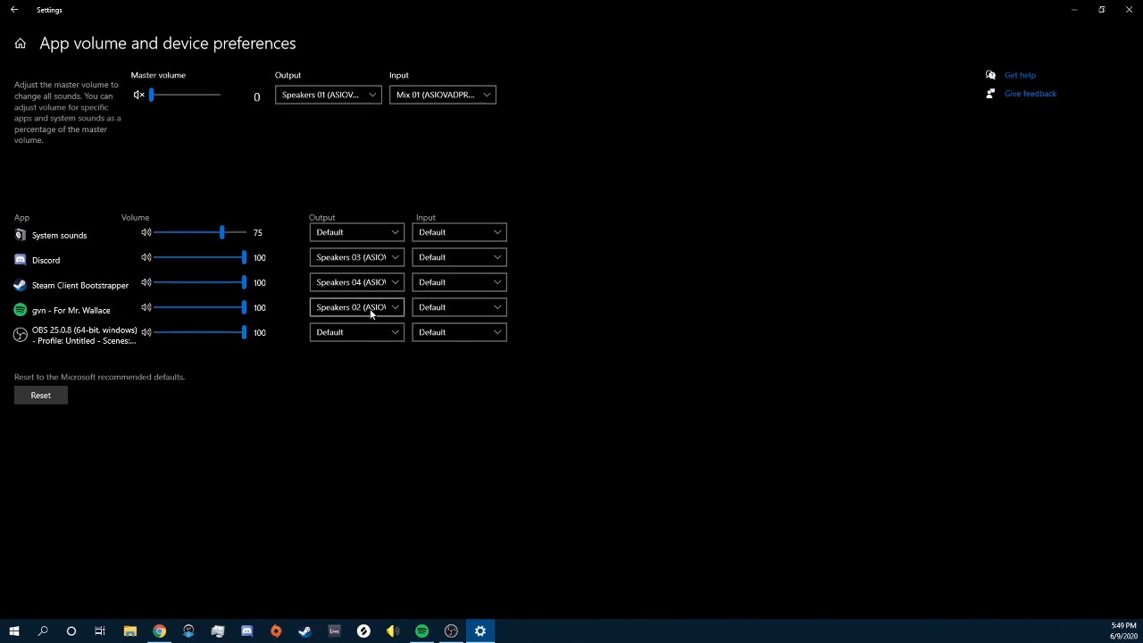
pyautogui.click(1127, 13)
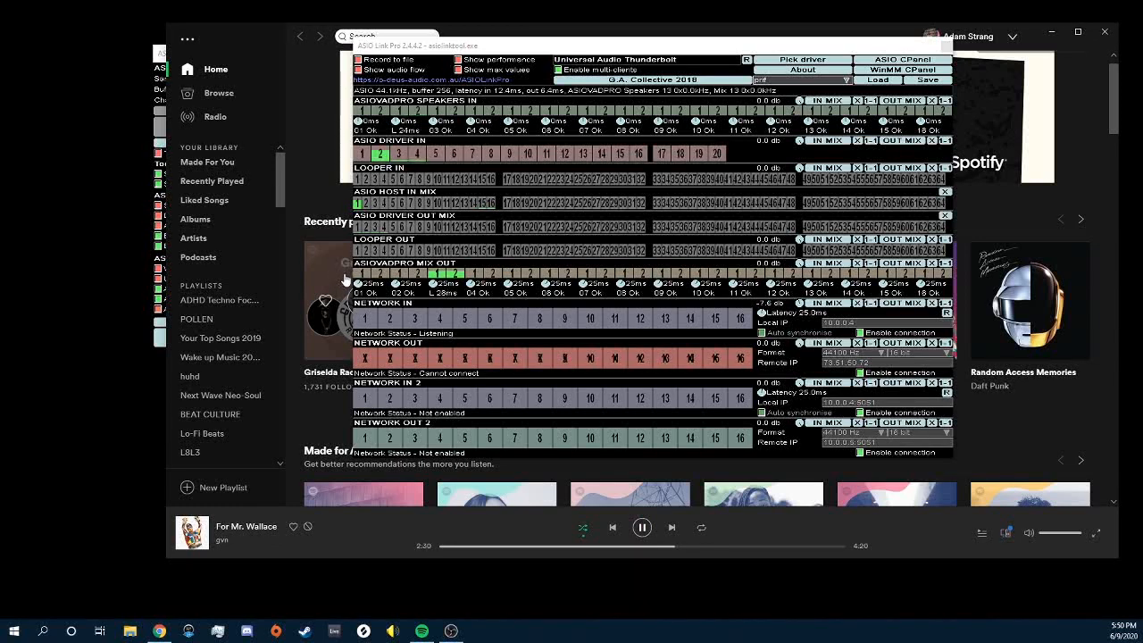
pyautogui.moveTo(377, 266)
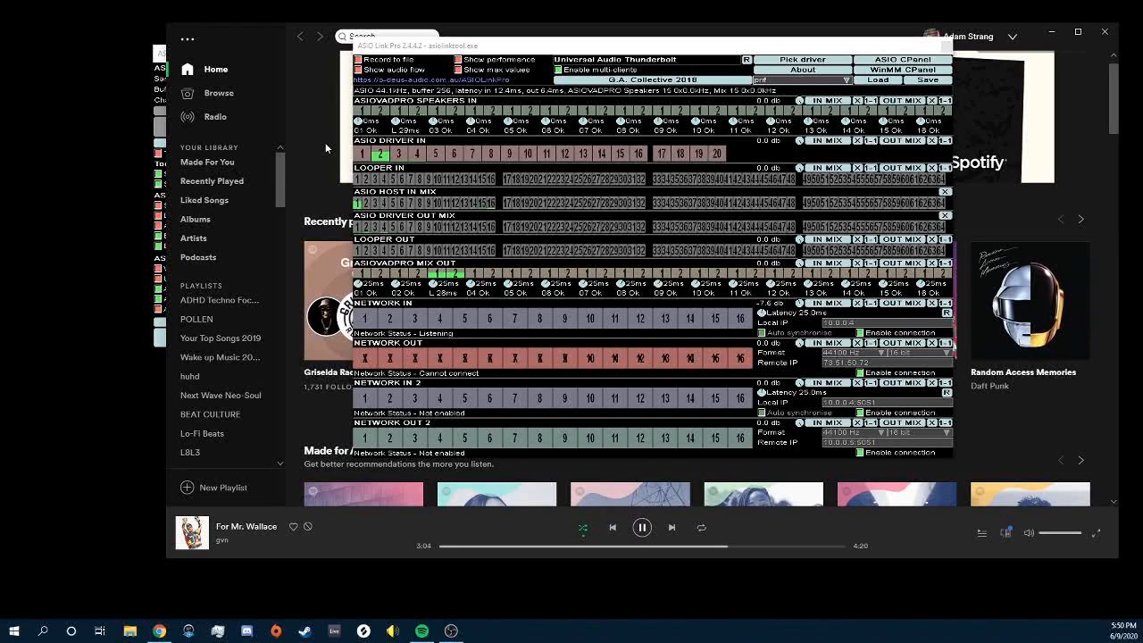
# Step: Inspect ASIO DRIVER IN channel 2's routing, then minimize Spotify to reveal the ASIO Link Pro Tool panel
pyautogui.click(379, 154)
pyautogui.moveTo(382, 155)
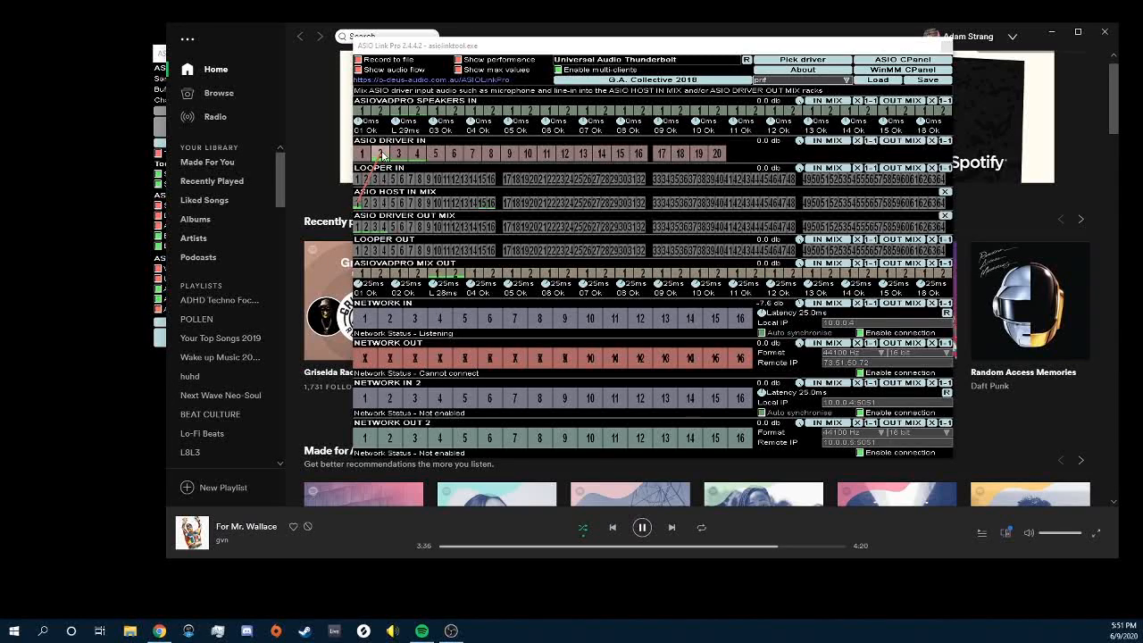
pyautogui.moveTo(359, 202)
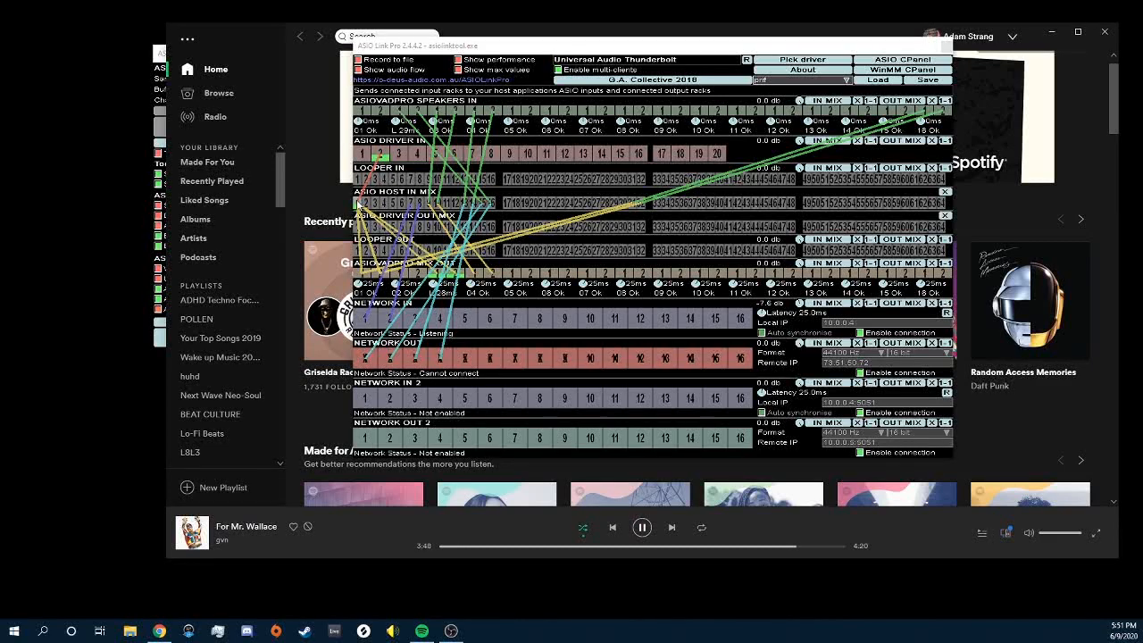
pyautogui.moveTo(438, 277)
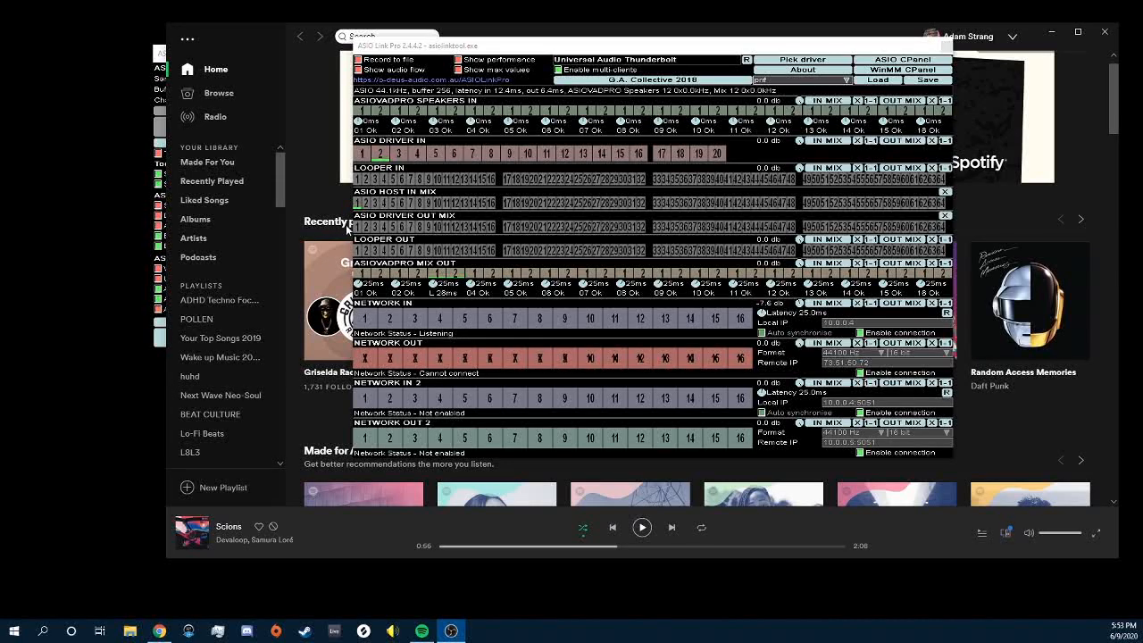
pyautogui.click(1051, 32)
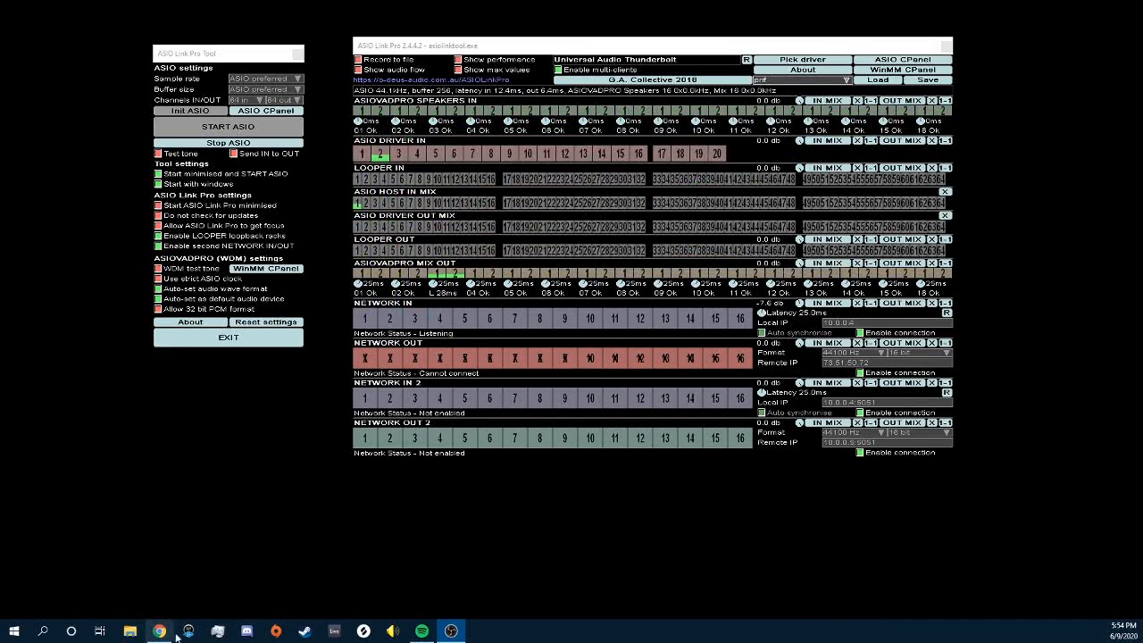
# Step: Bring Spotify back up behind the ASIO Link Pro mixer from the taskbar
pyautogui.click(422, 631)
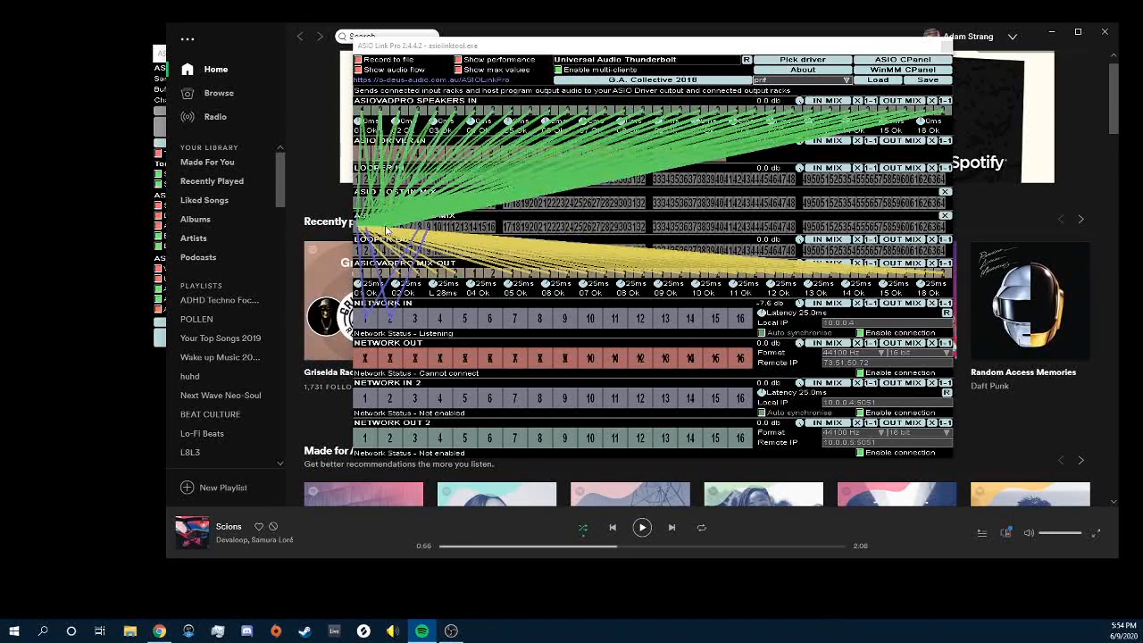
# Step: Play and pause Spotify to test the ASIO Link Pro meters, then reopen Windows search
pyautogui.click(642, 529)
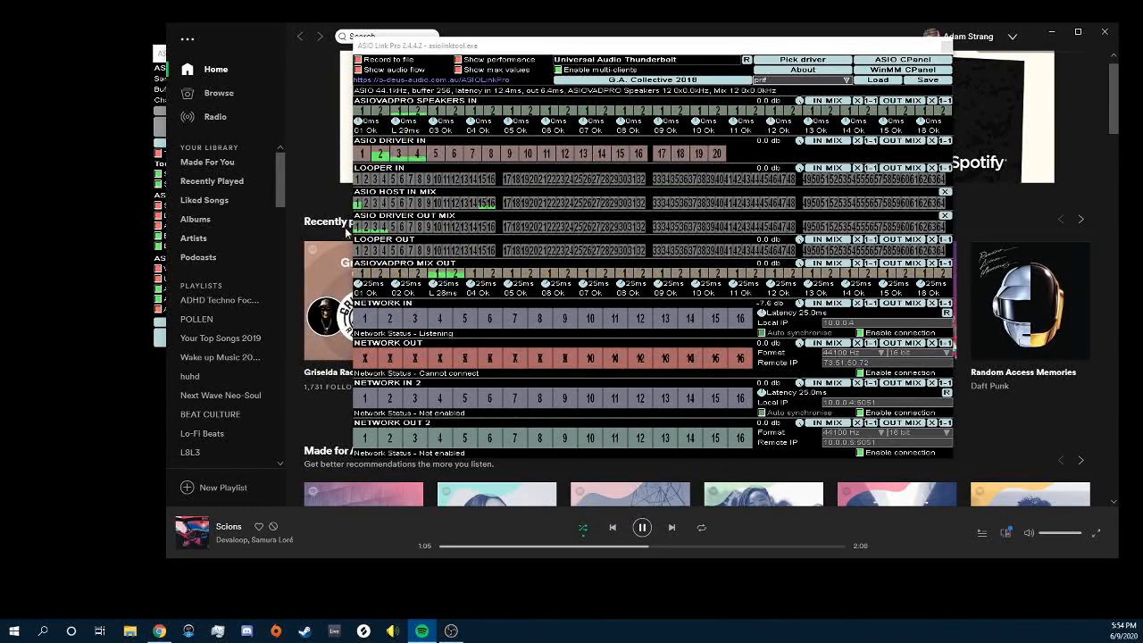
pyautogui.click(641, 527)
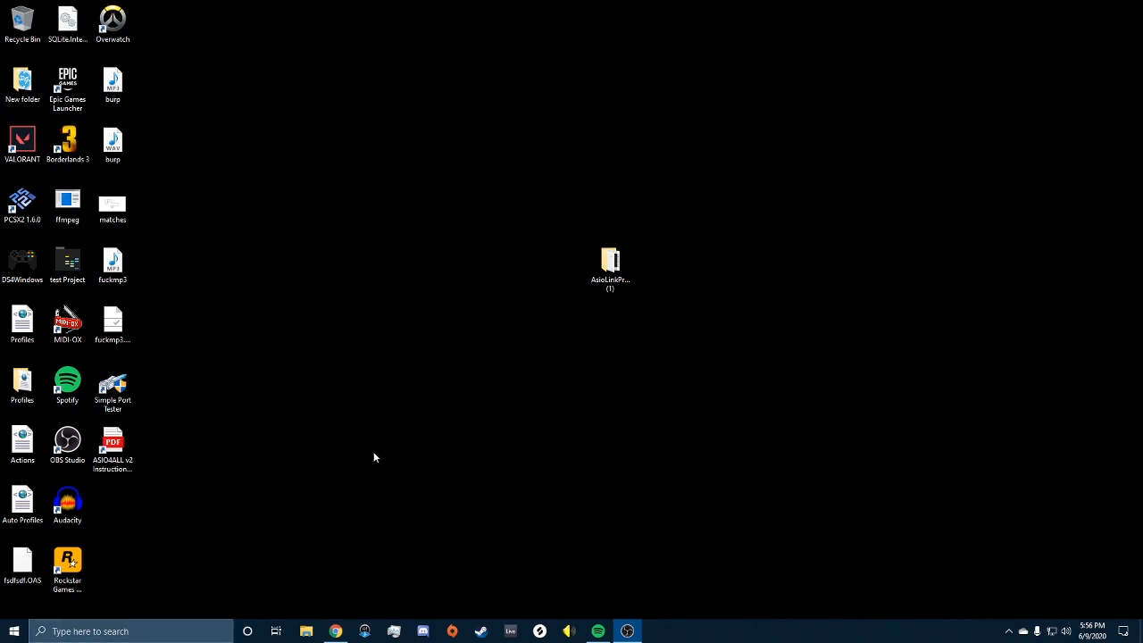
pyautogui.click(153, 631)
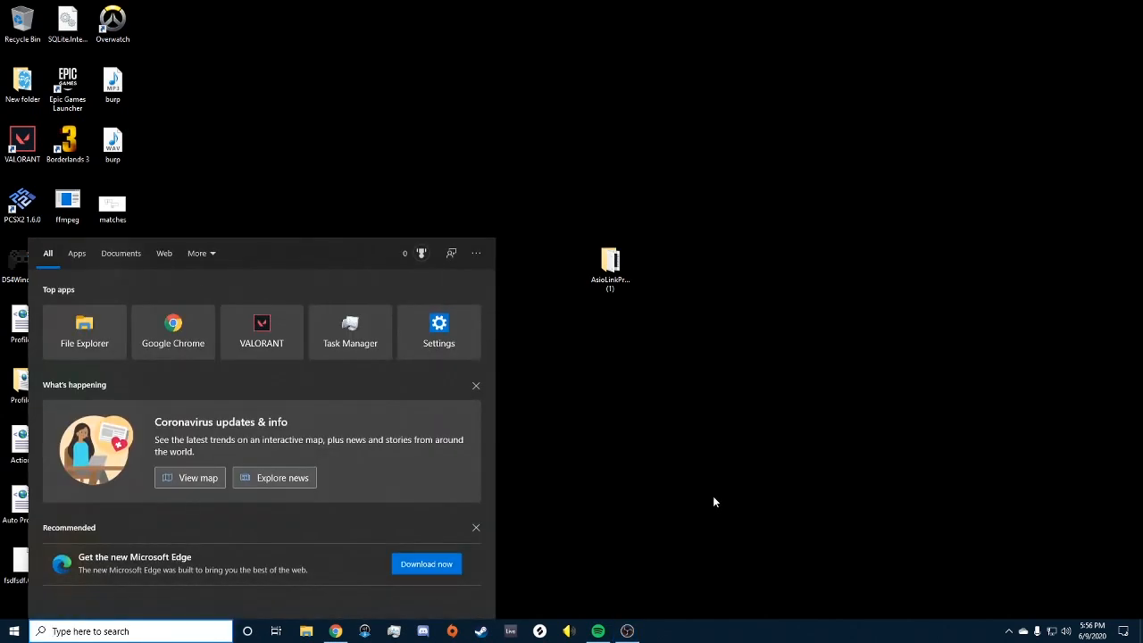
pyautogui.click(713, 502)
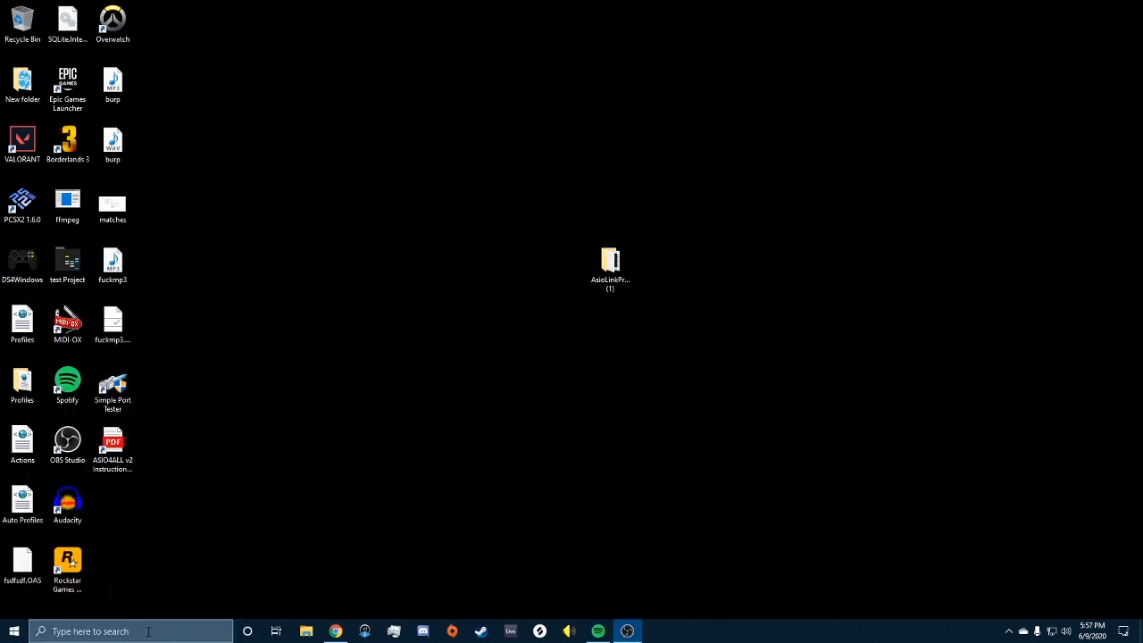
pyautogui.press('super+s')
# Step: Launch Command Prompt and run ipconfig /all to find Ethernet IPv4 10.0.0.4 and gateway 10.0.0.1
pyautogui.write('comm')
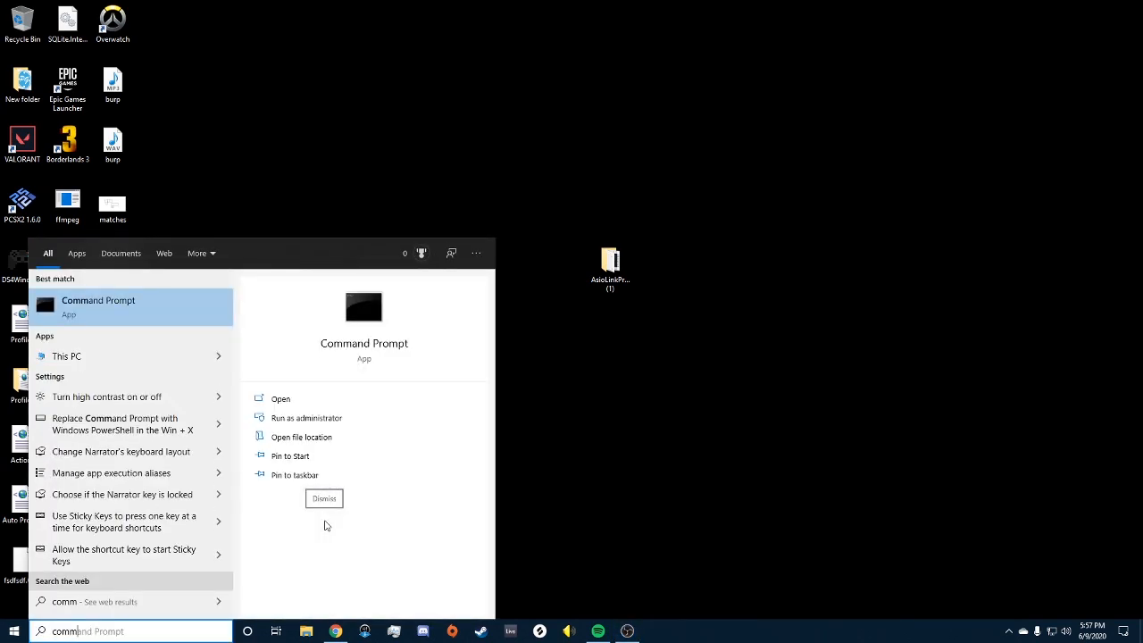
pyautogui.press('Return')
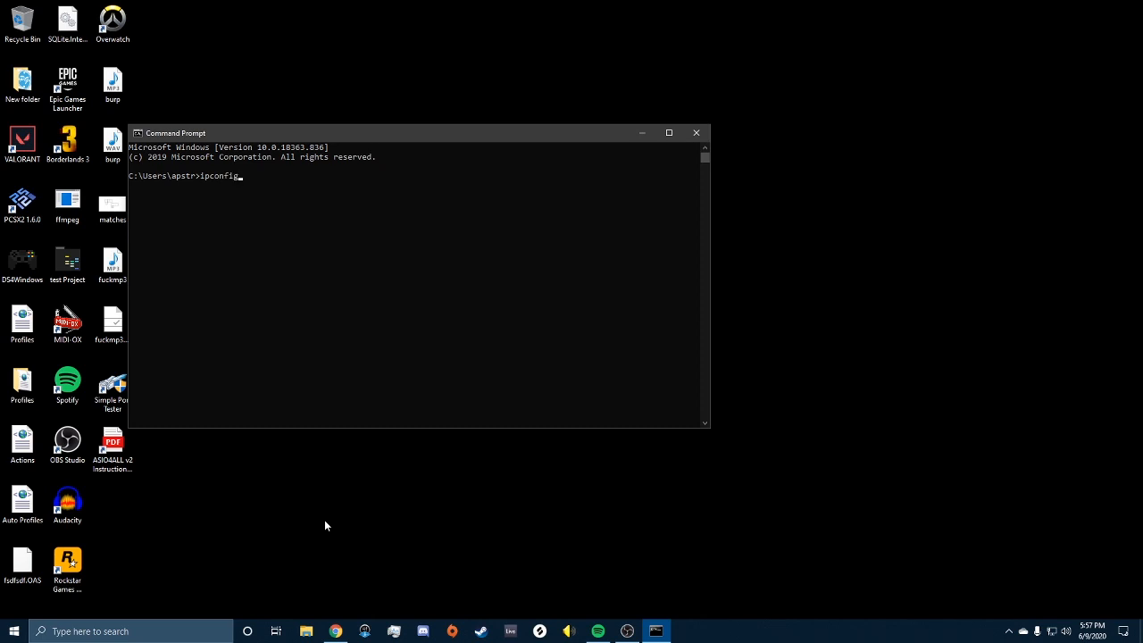
pyautogui.write('ipconfig /all')
pyautogui.press('Return')
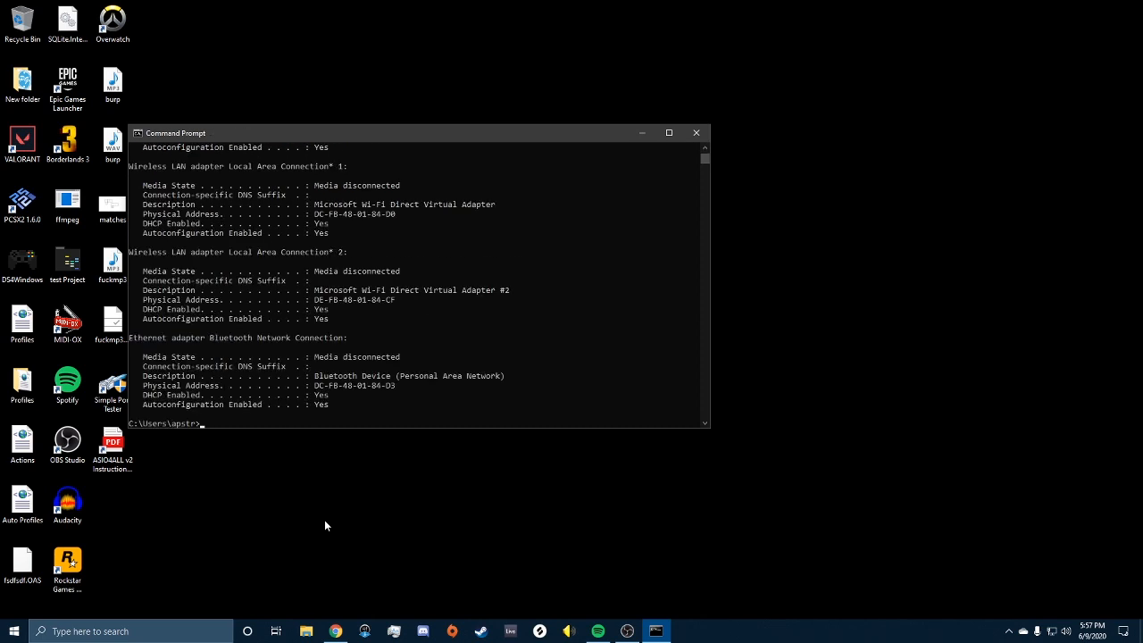
pyautogui.scroll(15, 509, 326)
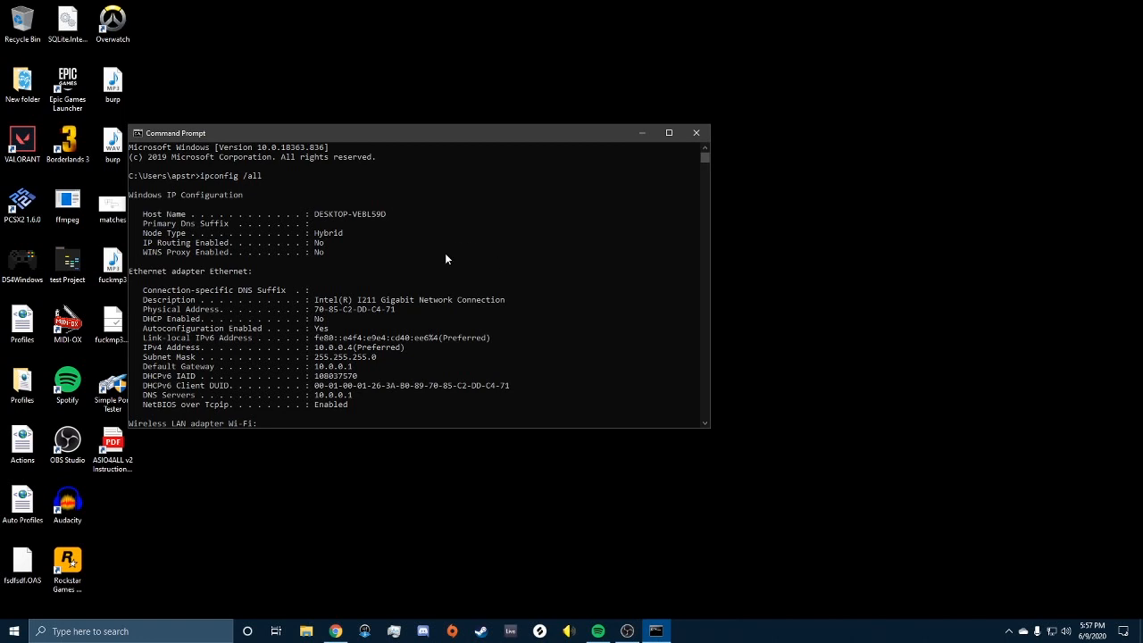
pyautogui.scroll(-2, 535, 301)
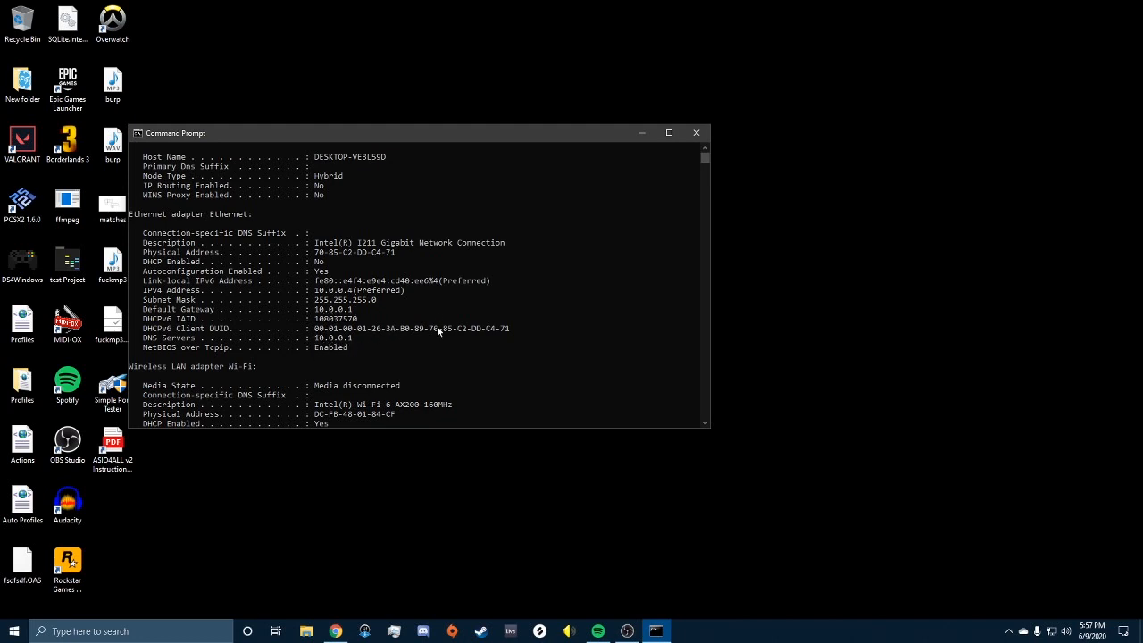
pyautogui.scroll(-6, 437, 325)
# Step: Go through Control Panel's Network and Sharing Center to adapter settings and open Ethernet's Properties
pyautogui.click(179, 631)
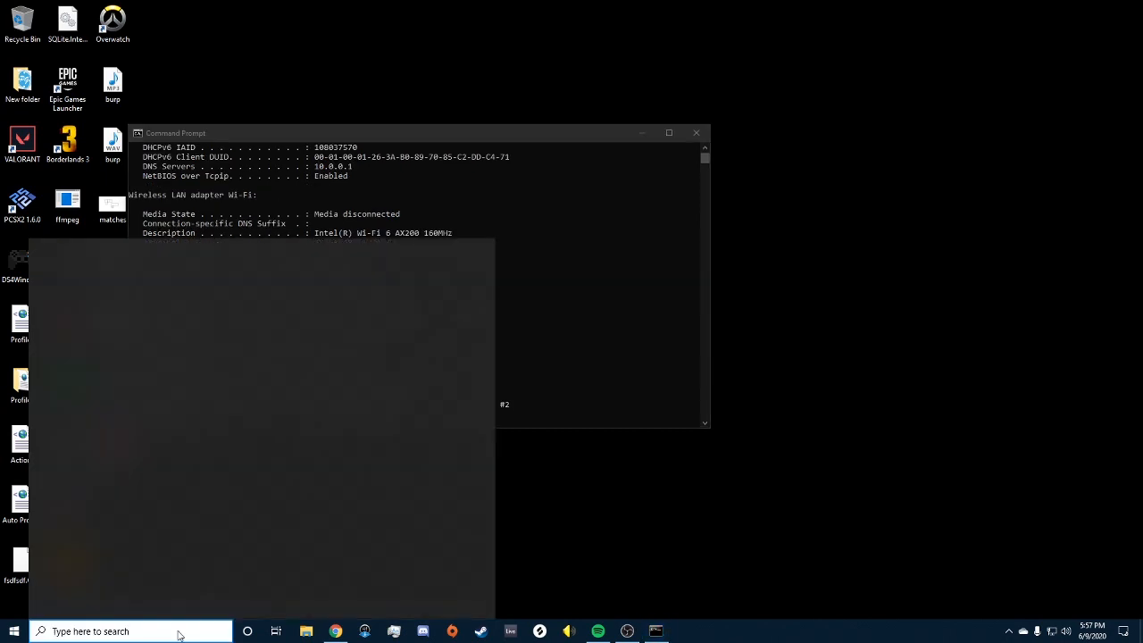
pyautogui.write('network')
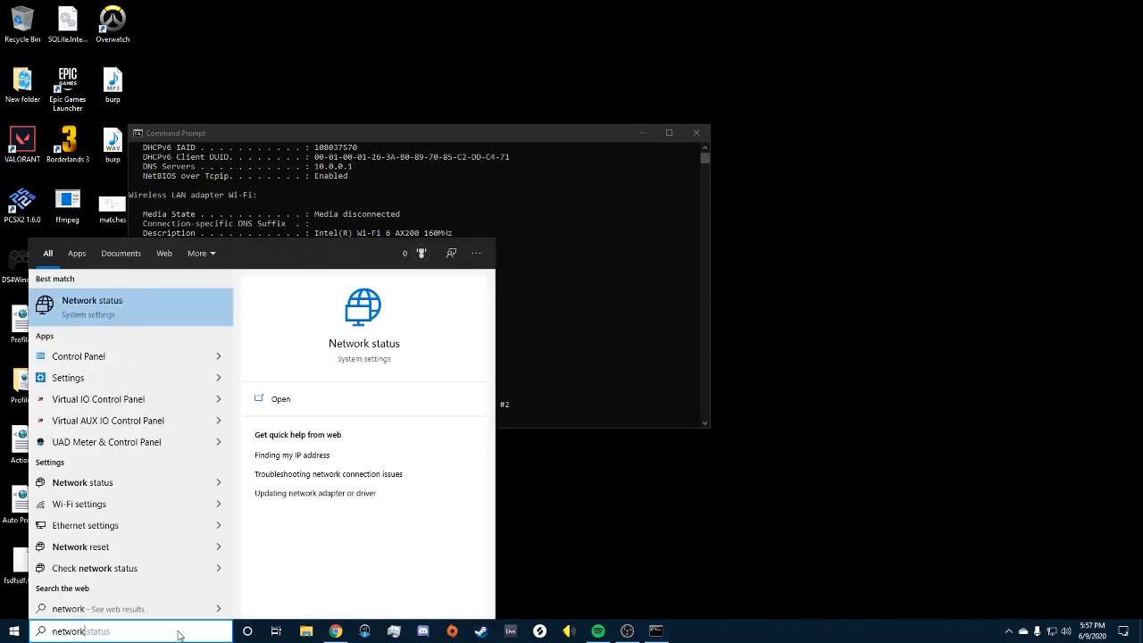
pyautogui.click(79, 357)
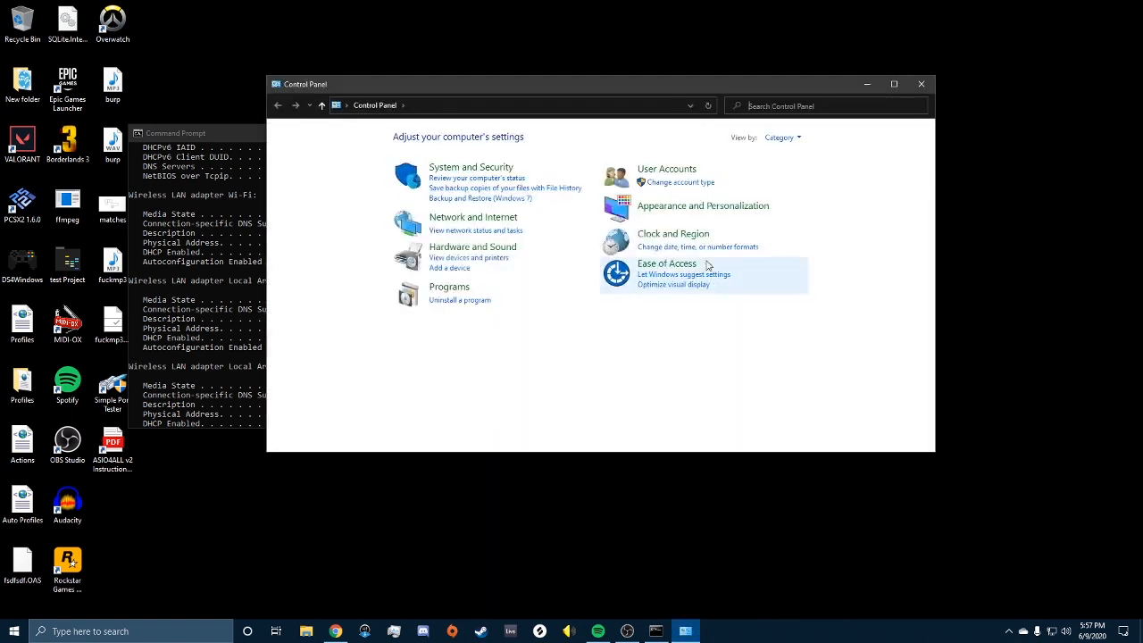
pyautogui.click(476, 219)
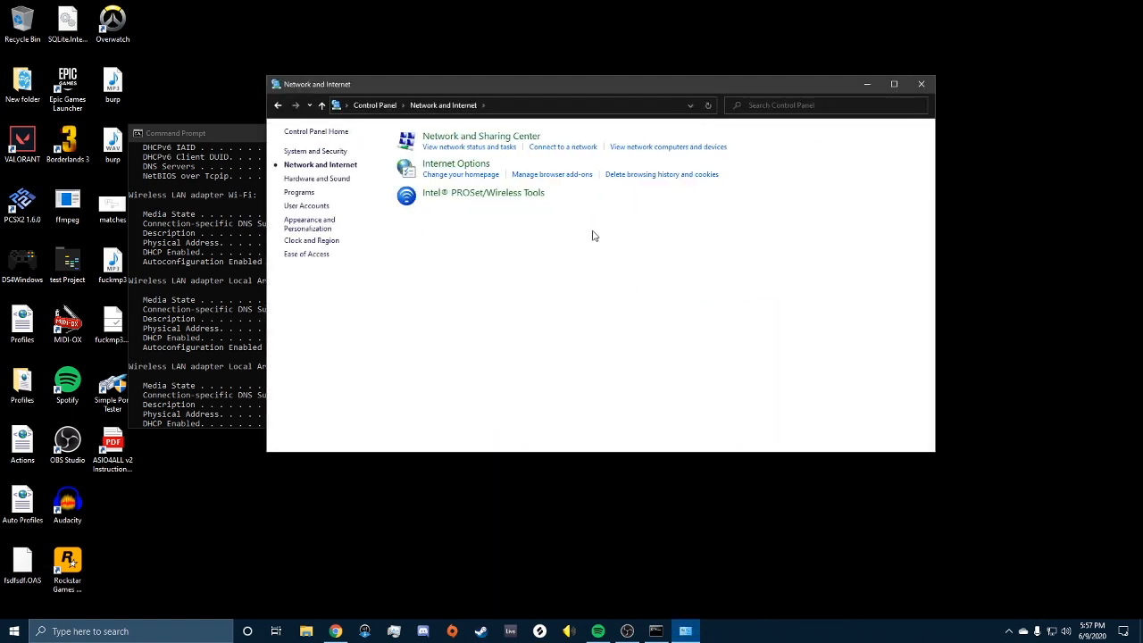
pyautogui.click(471, 139)
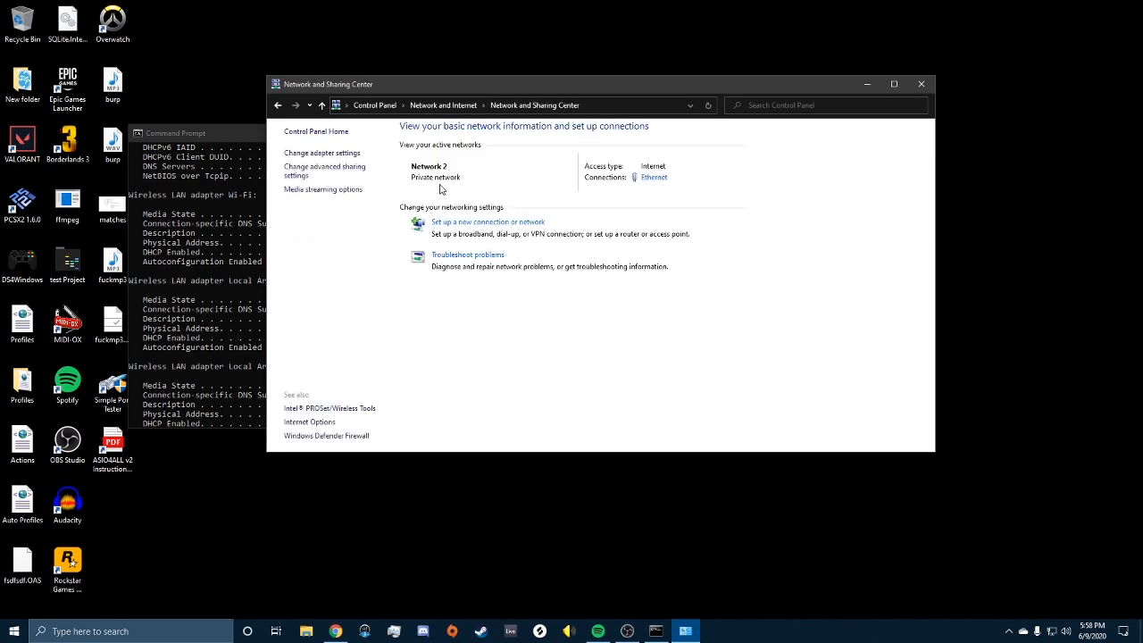
pyautogui.click(333, 156)
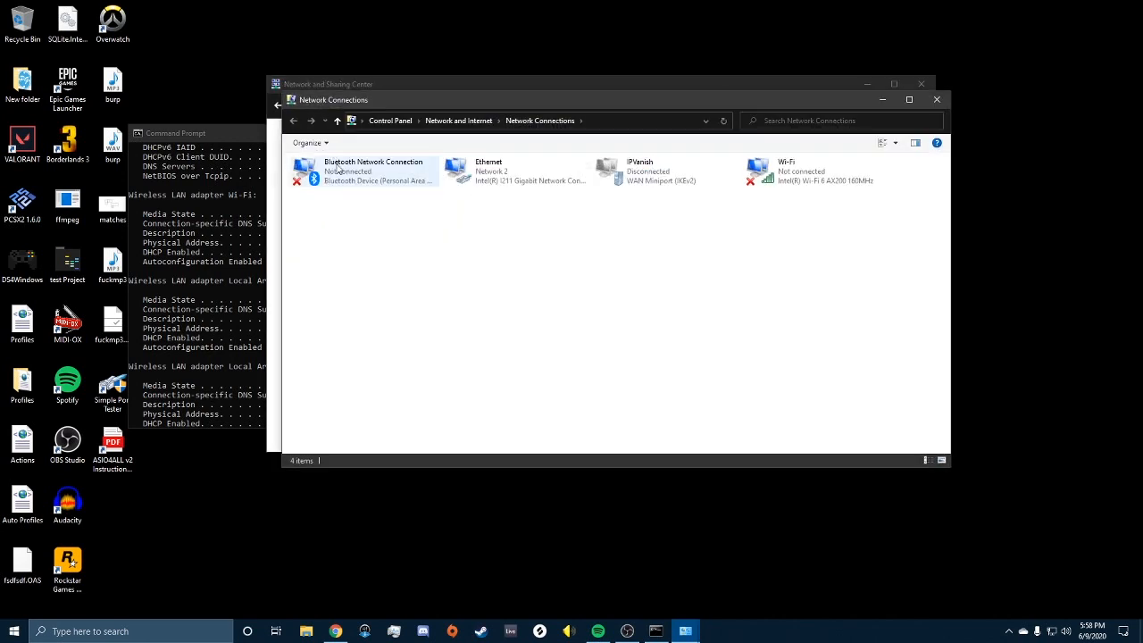
pyautogui.click(485, 172)
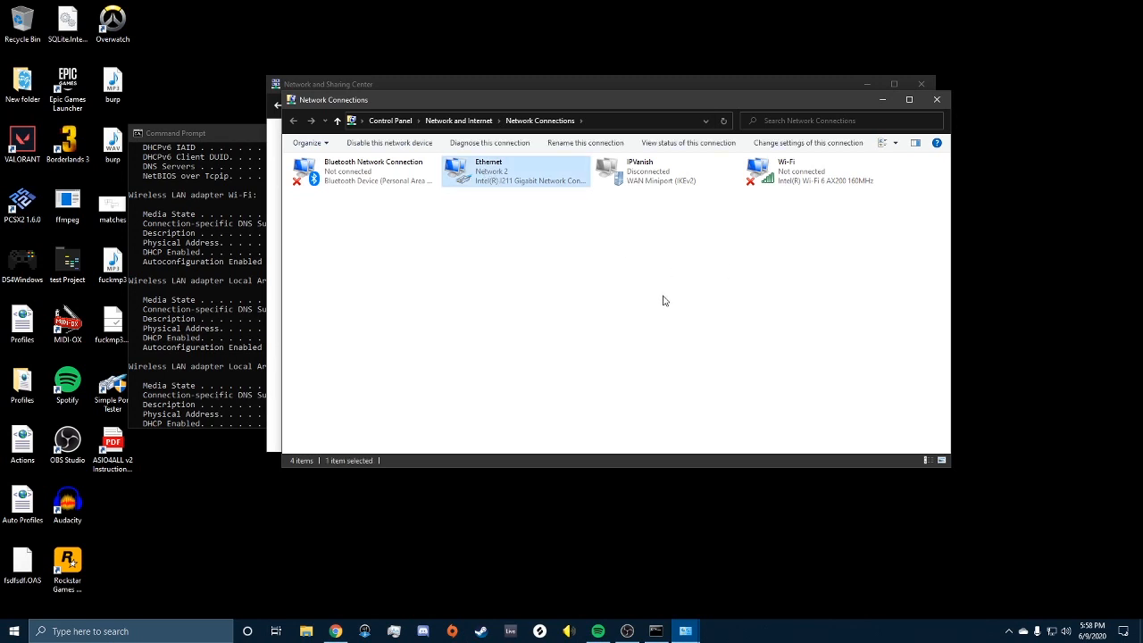
pyautogui.rightClick(518, 163)
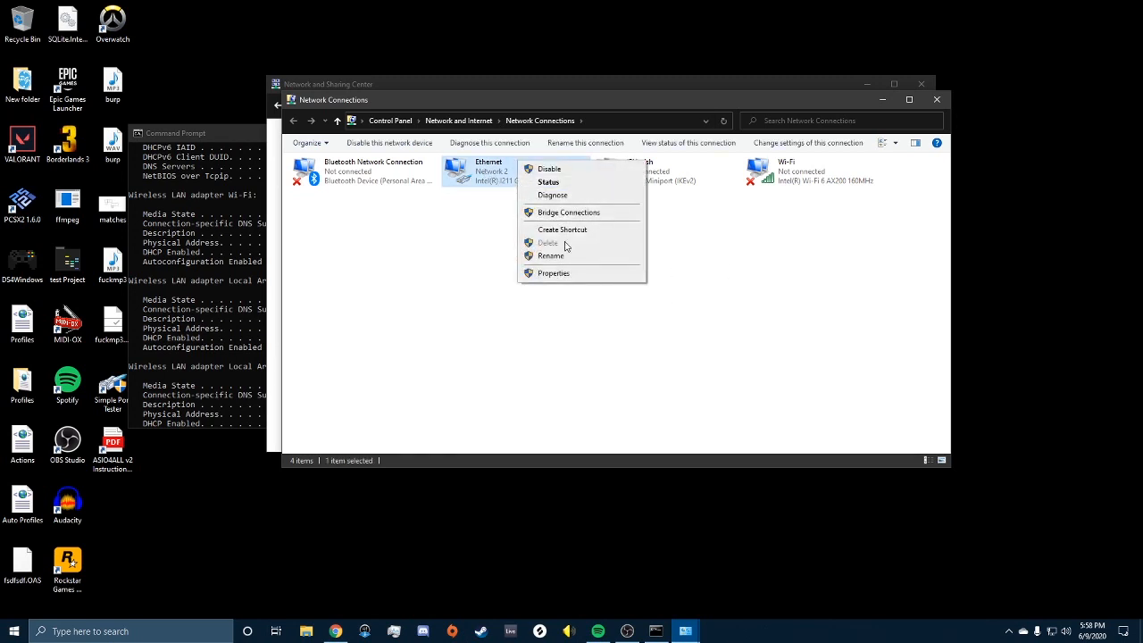
pyautogui.click(554, 273)
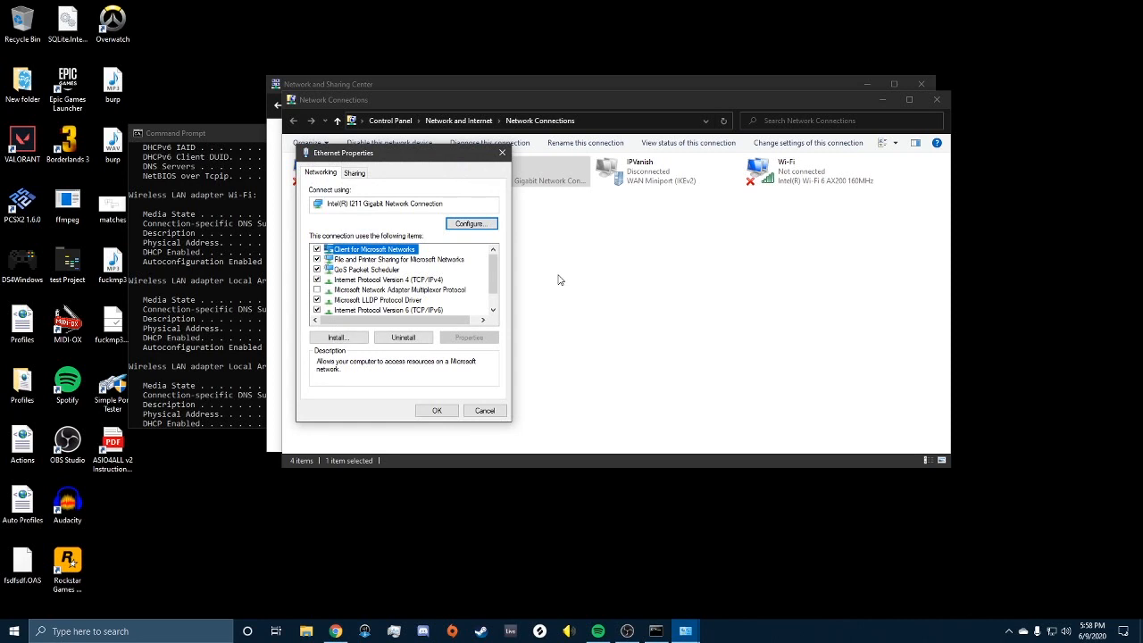
# Step: Compare the Ethernet TCP/IPv4 settings (10.0.0.4, gateway 10.0.0.1) with the ipconfig output, then confirm and close
pyautogui.click(393, 281)
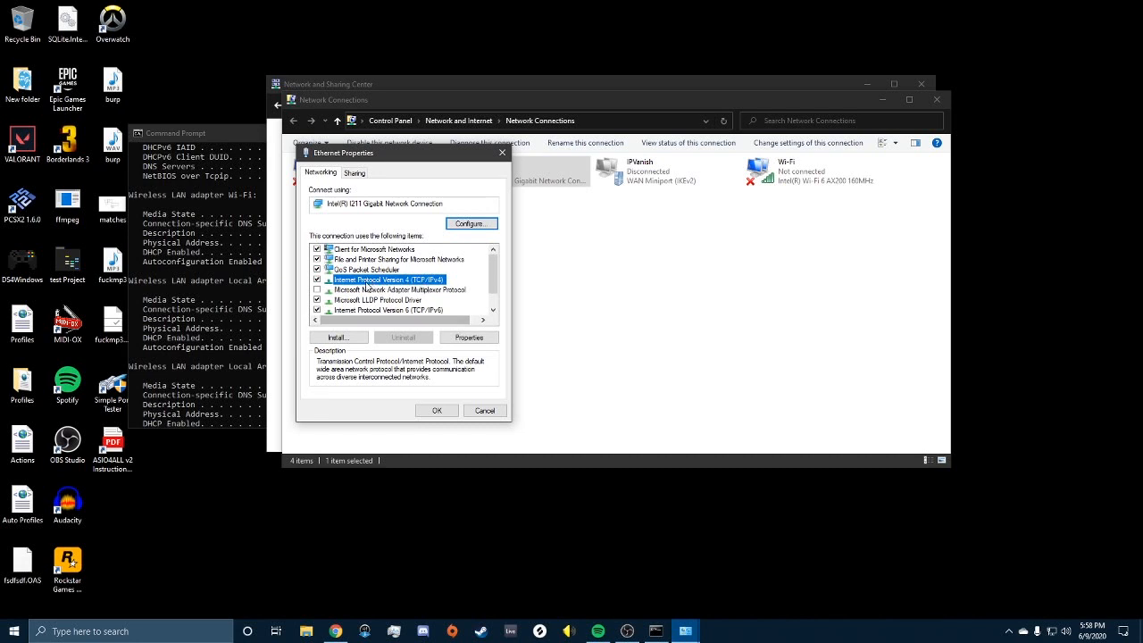
pyautogui.click(470, 337)
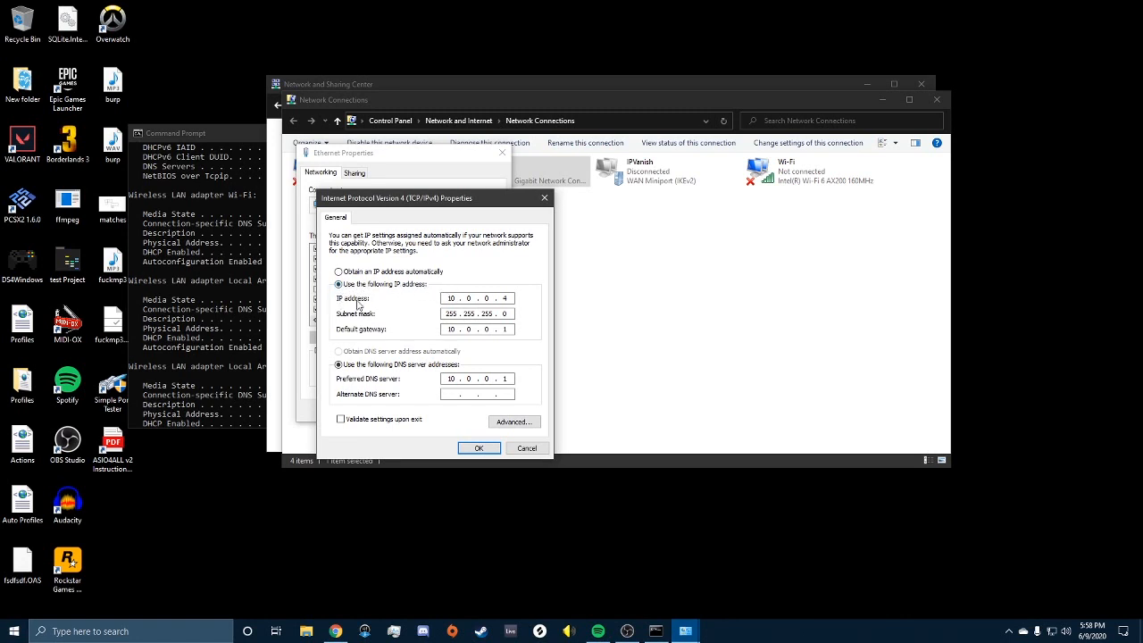
pyautogui.moveTo(469, 209); pyautogui.dragTo(671, 198)
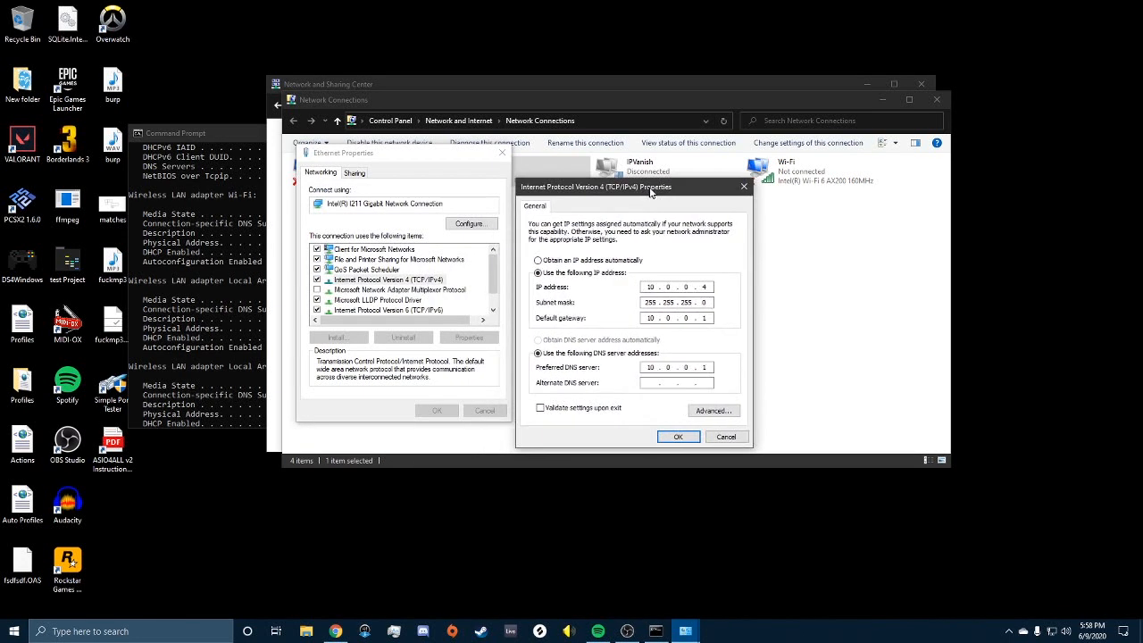
pyautogui.moveTo(218, 133); pyautogui.dragTo(101, 64)
pyautogui.scroll(5, 279, 215)
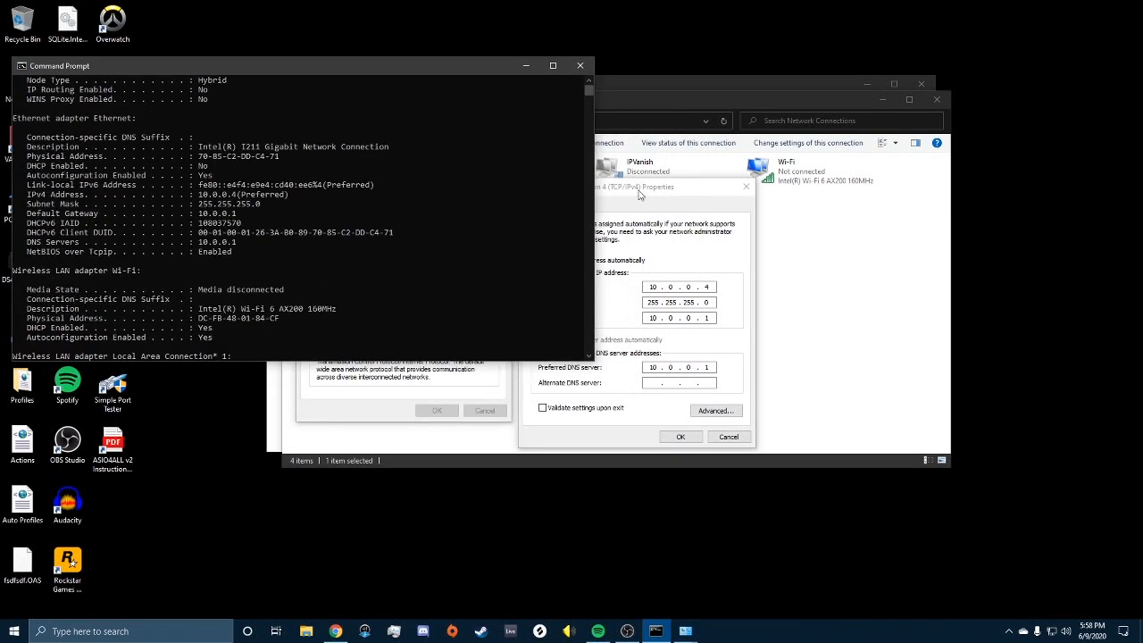
pyautogui.moveTo(639, 195); pyautogui.dragTo(628, 173)
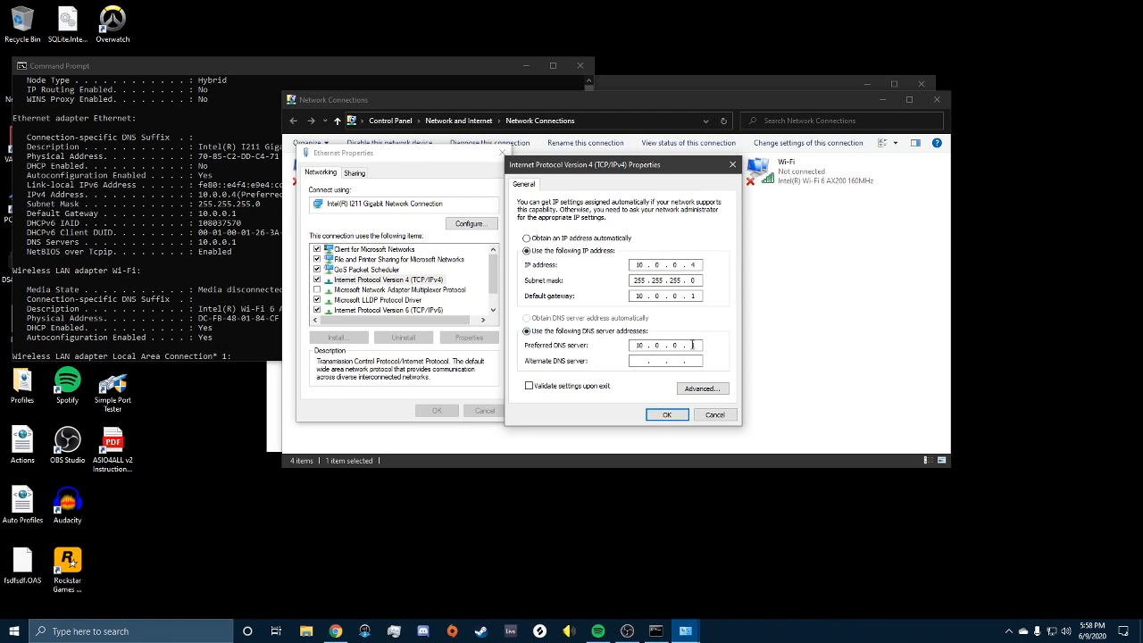
pyautogui.click(666, 415)
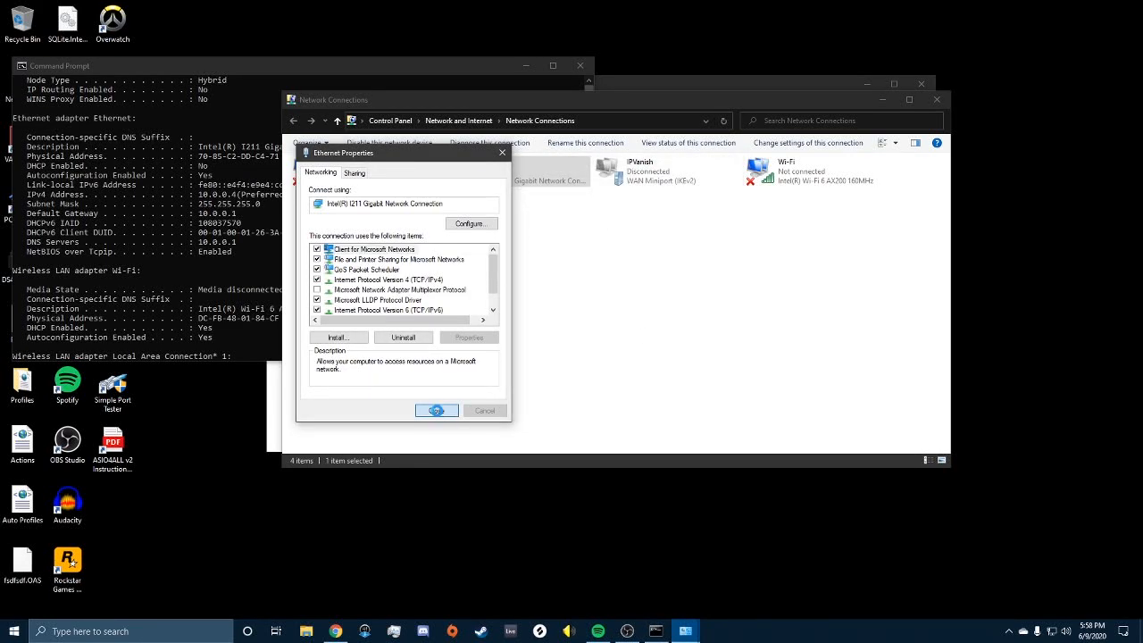
pyautogui.click(436, 411)
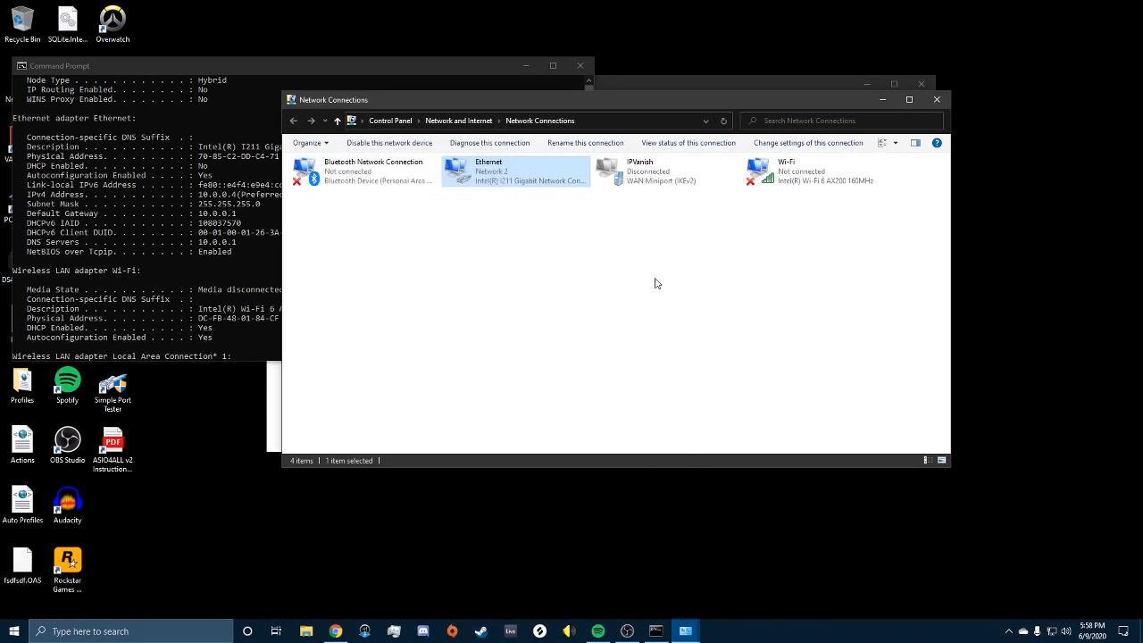
# Step: Close the Network Connections and Network and Sharing Center windows, leaving the ipconfig console visible
pyautogui.click(938, 102)
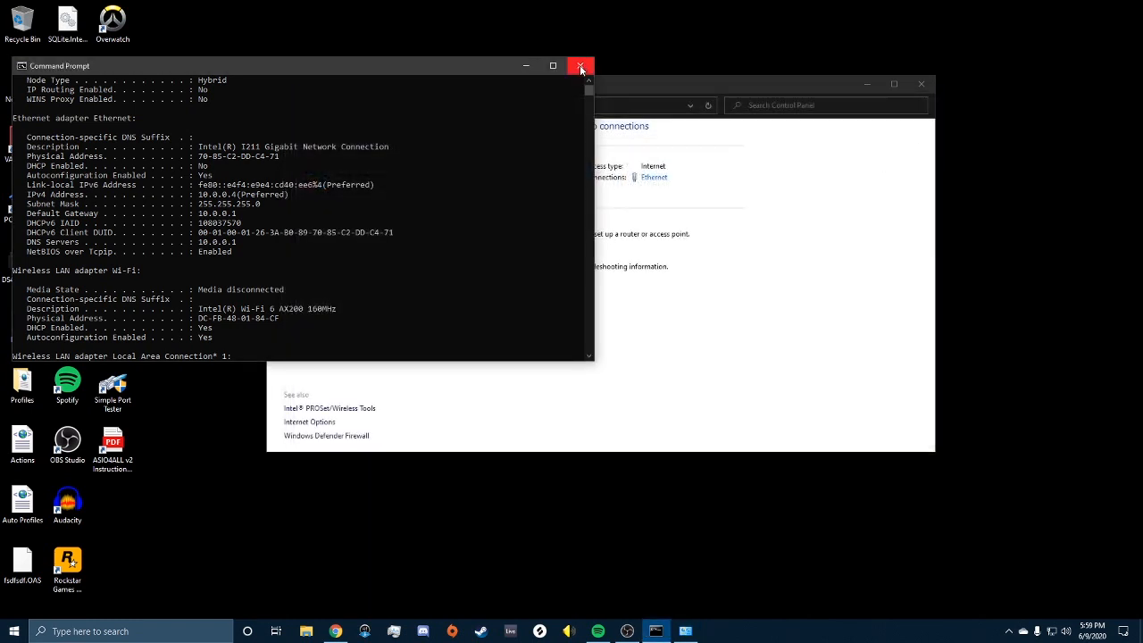
pyautogui.click(582, 68)
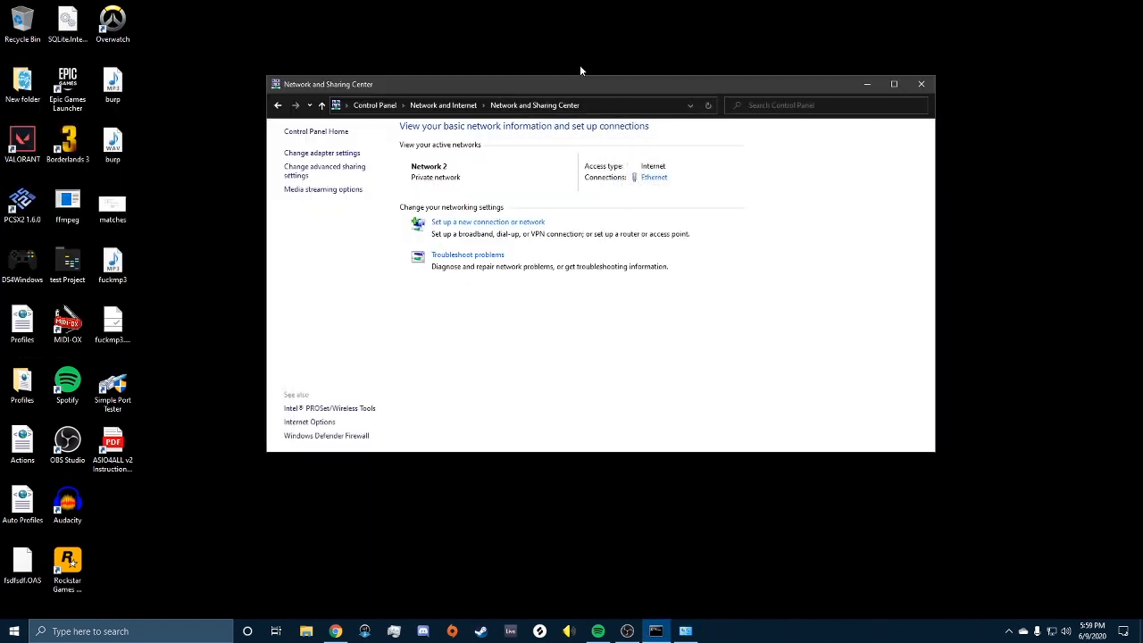
pyautogui.click(923, 85)
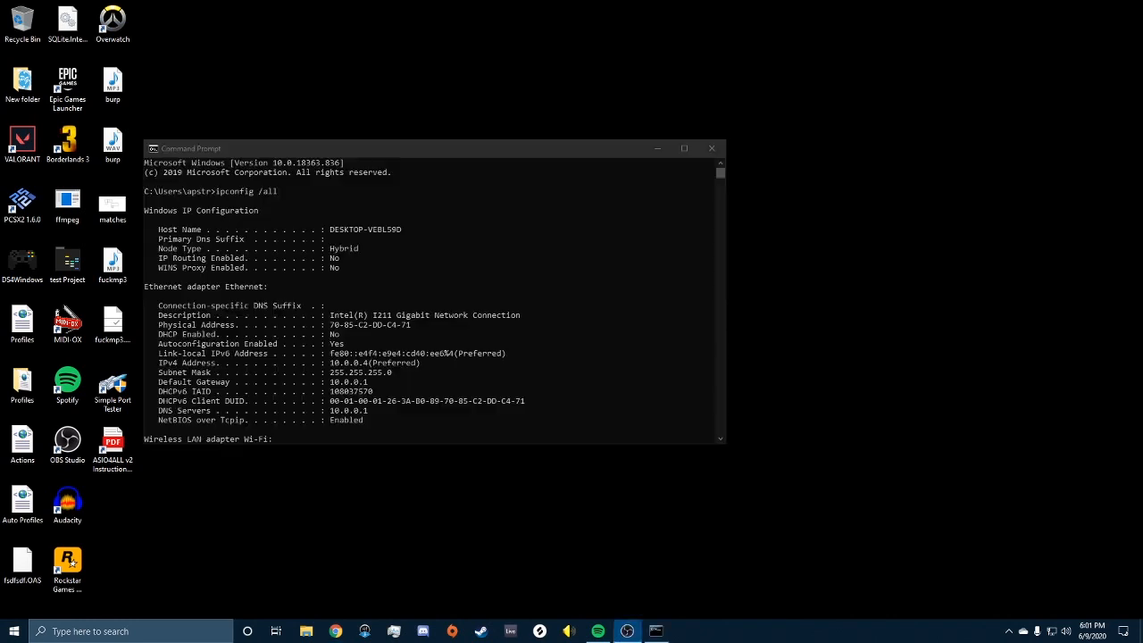
# Step: Load 10.0.0.1 in Chrome and sign in to the NETGEAR router as admin with its password
pyautogui.click(337, 631)
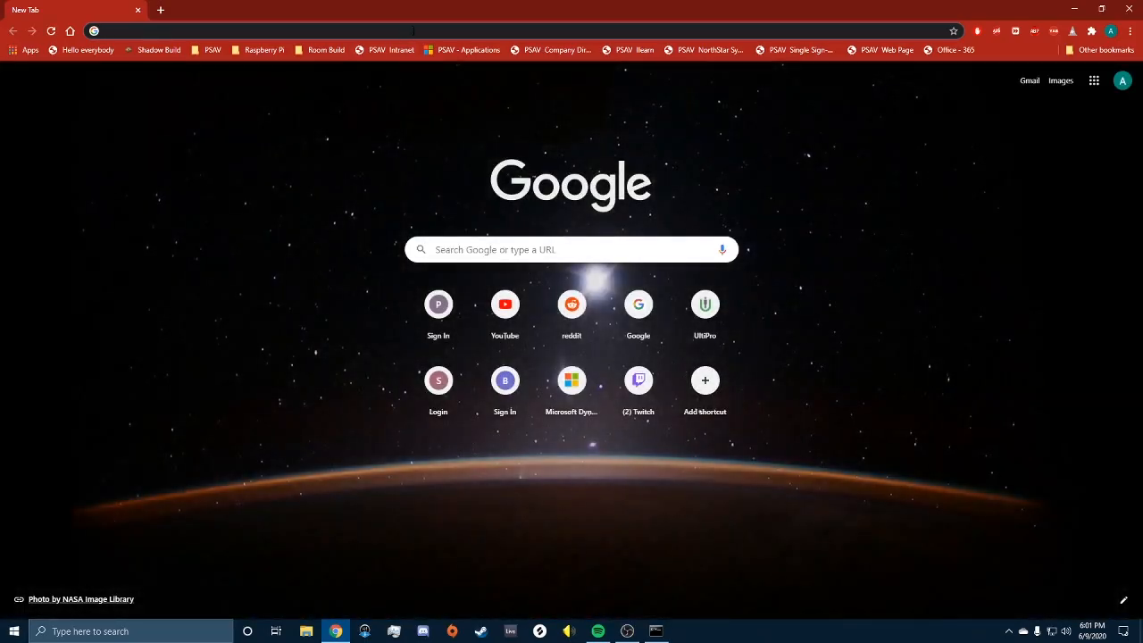
pyautogui.write('10.0.0.1')
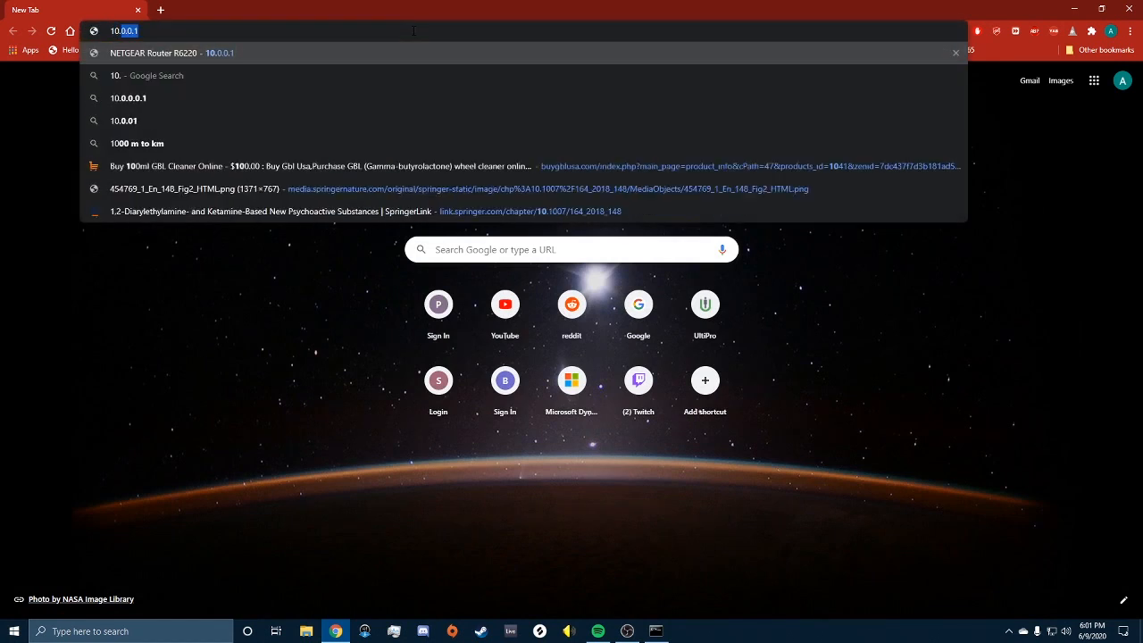
pyautogui.press('Return')
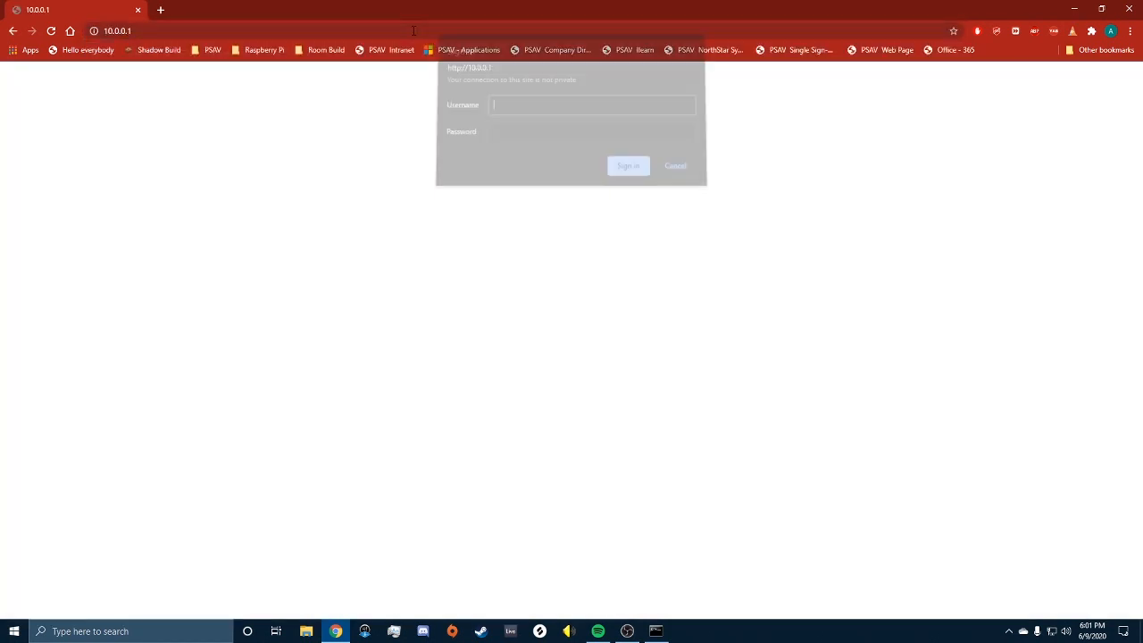
pyautogui.write('admin')
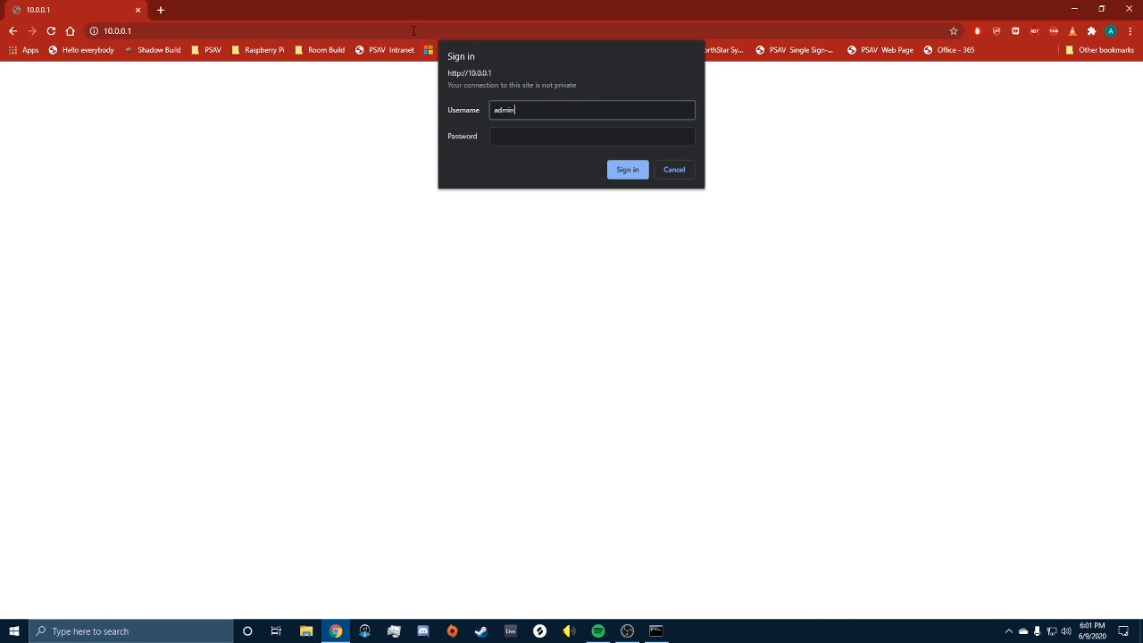
pyautogui.press('Tab')
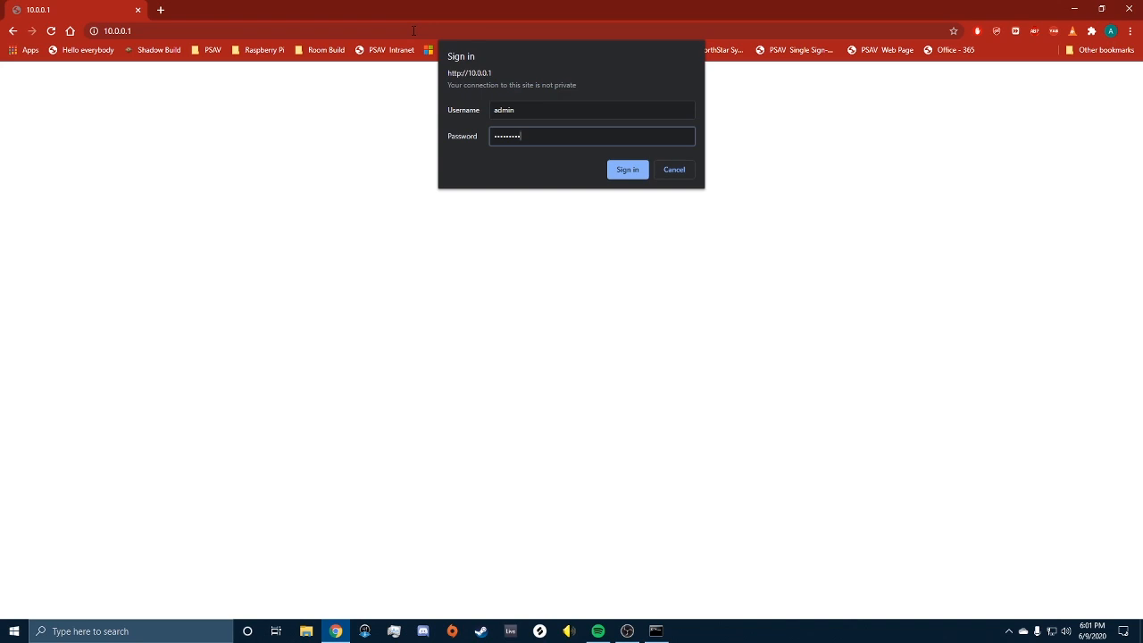
pyautogui.press('Return')
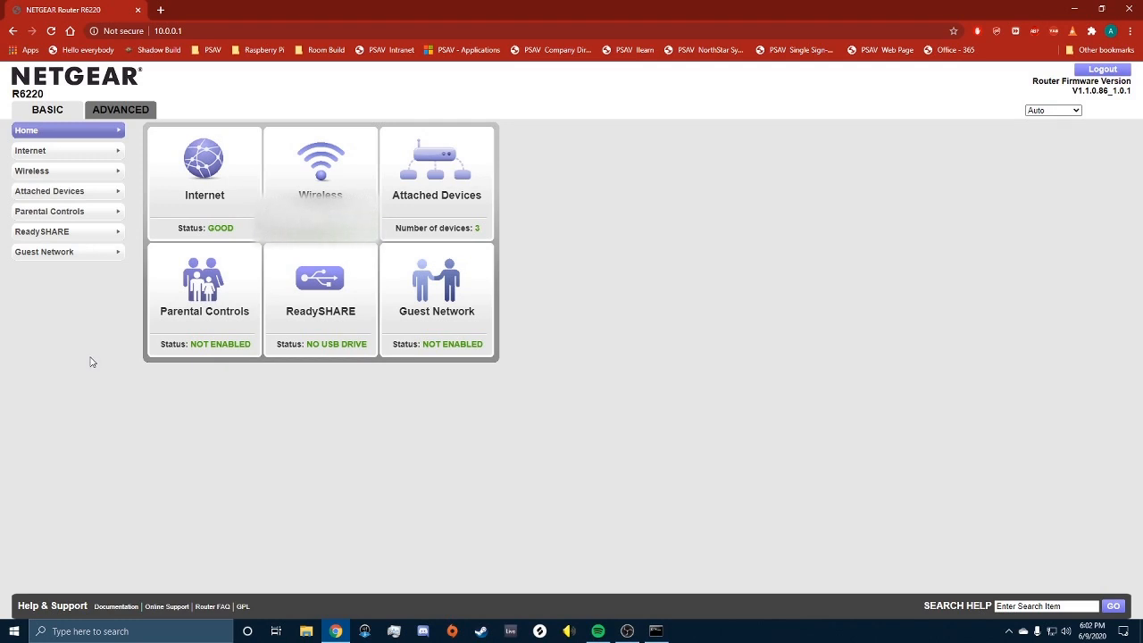
# Step: Switch to the ADVANCED tab showing the R6220's firmware, LAN IP 10.0.0.1 and DHCP status
pyautogui.click(118, 114)
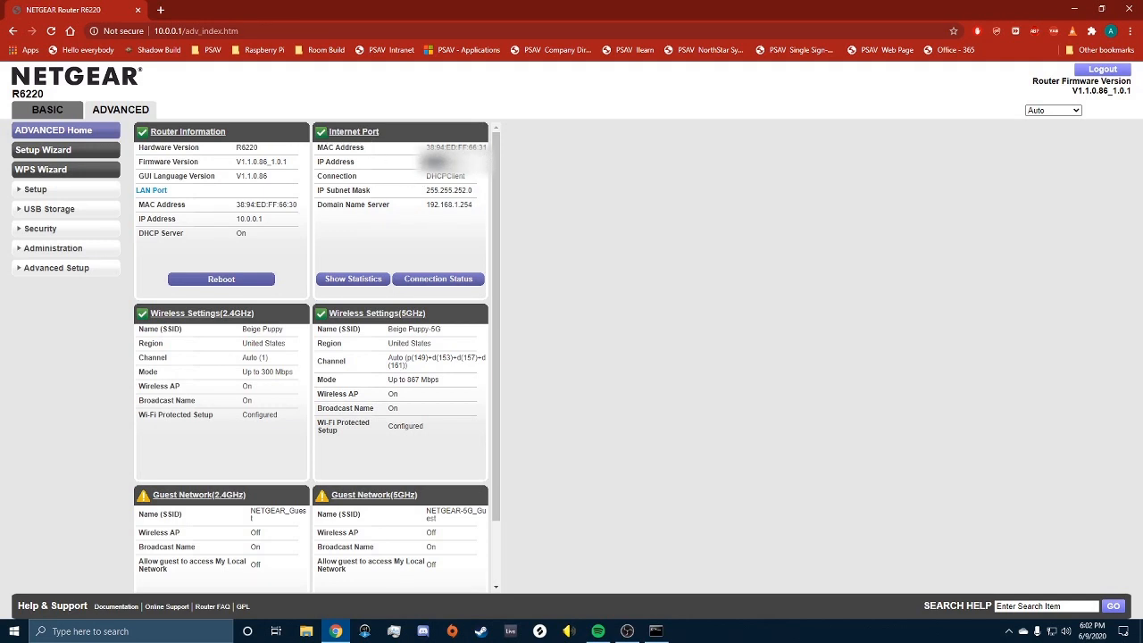
# Step: Search 'what is my ip address' in a new tab, note the public IP, and return to the router tab
pyautogui.click(161, 10)
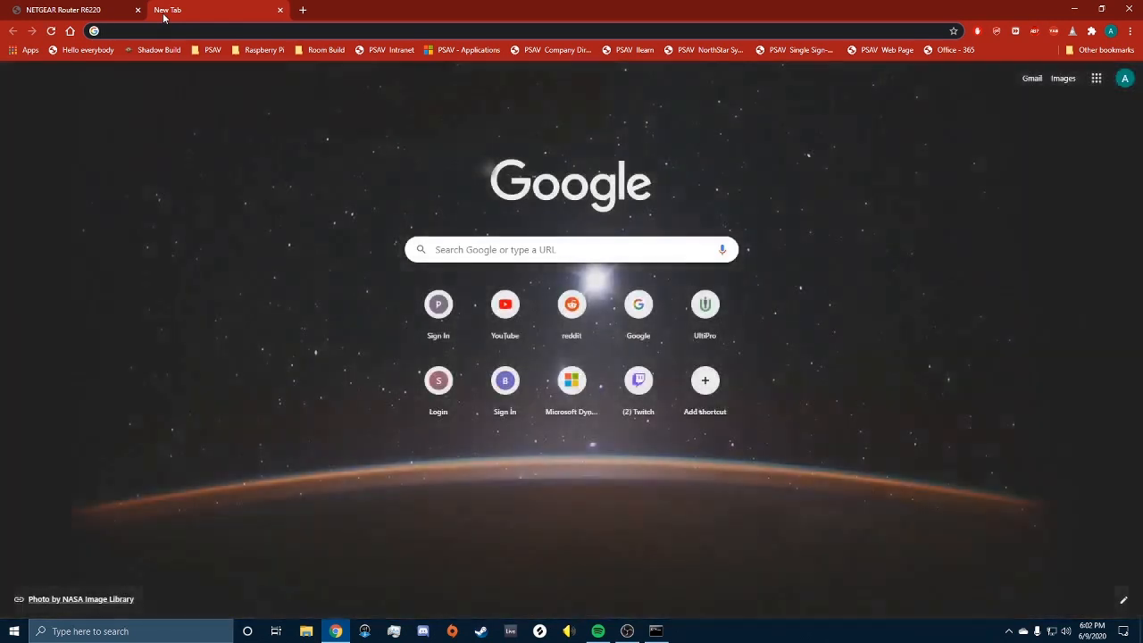
pyautogui.write('what is my i')
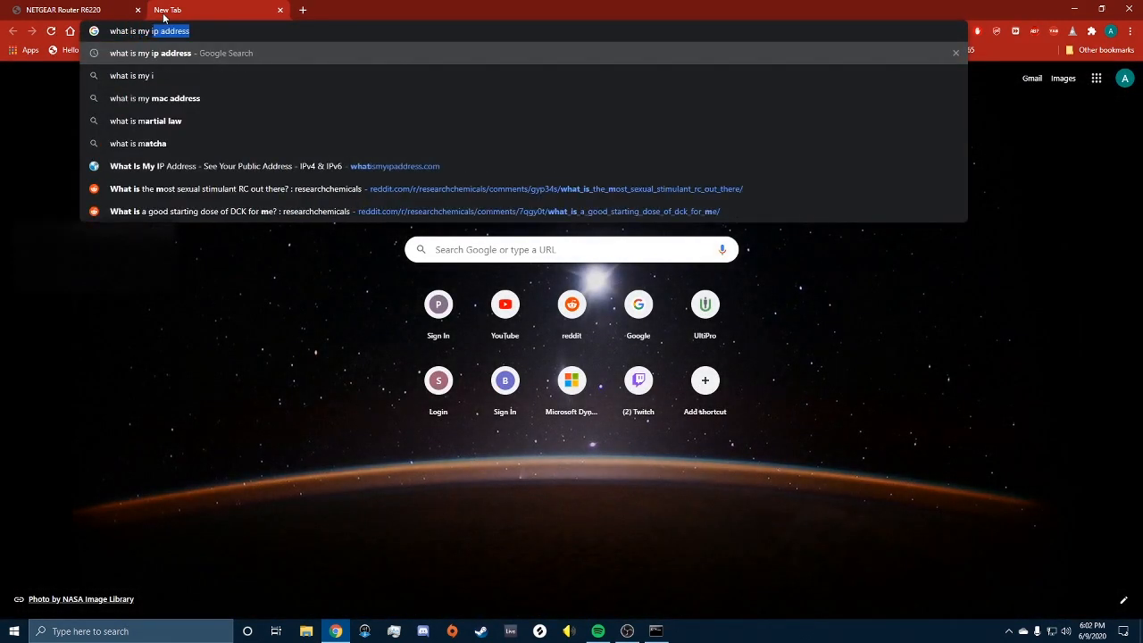
pyautogui.press('Return')
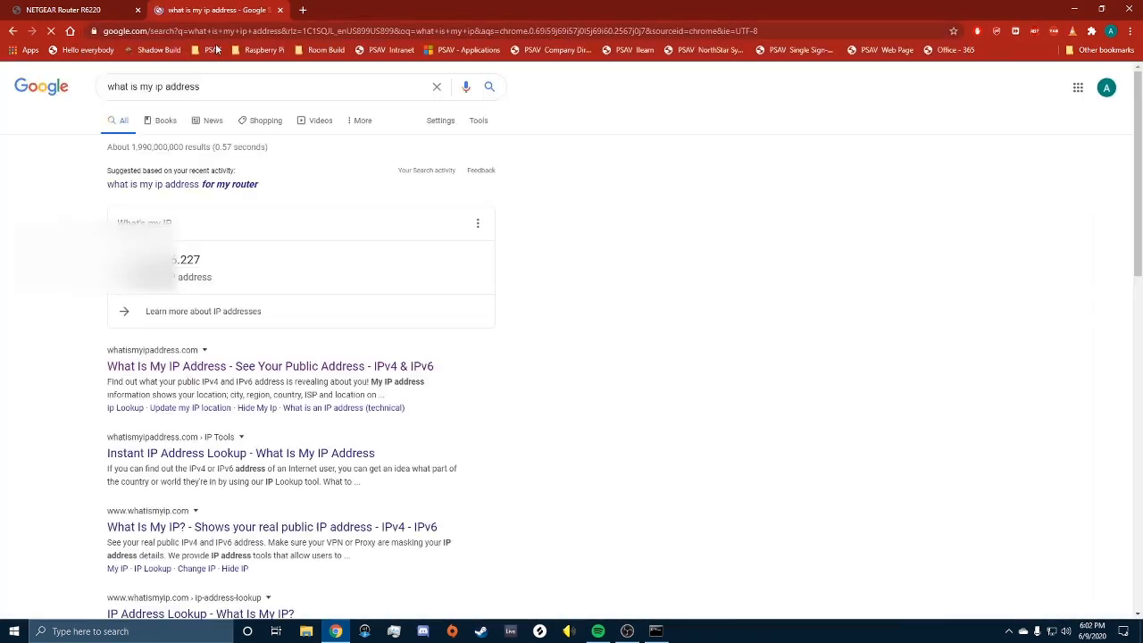
pyautogui.moveTo(220, 264); pyautogui.dragTo(111, 260)
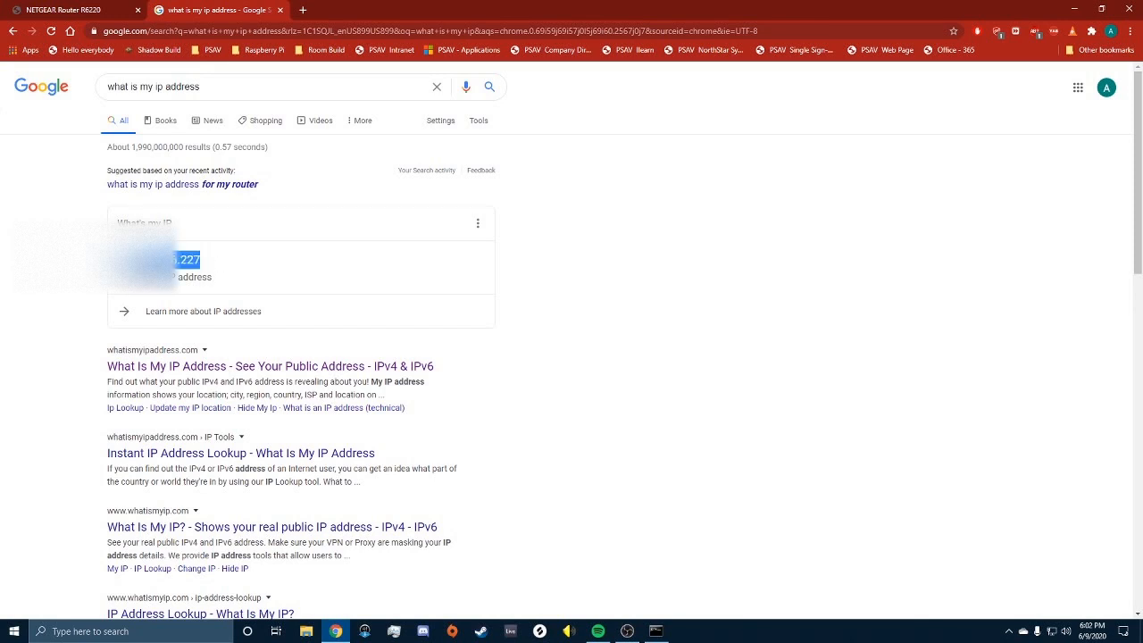
pyautogui.click(275, 260)
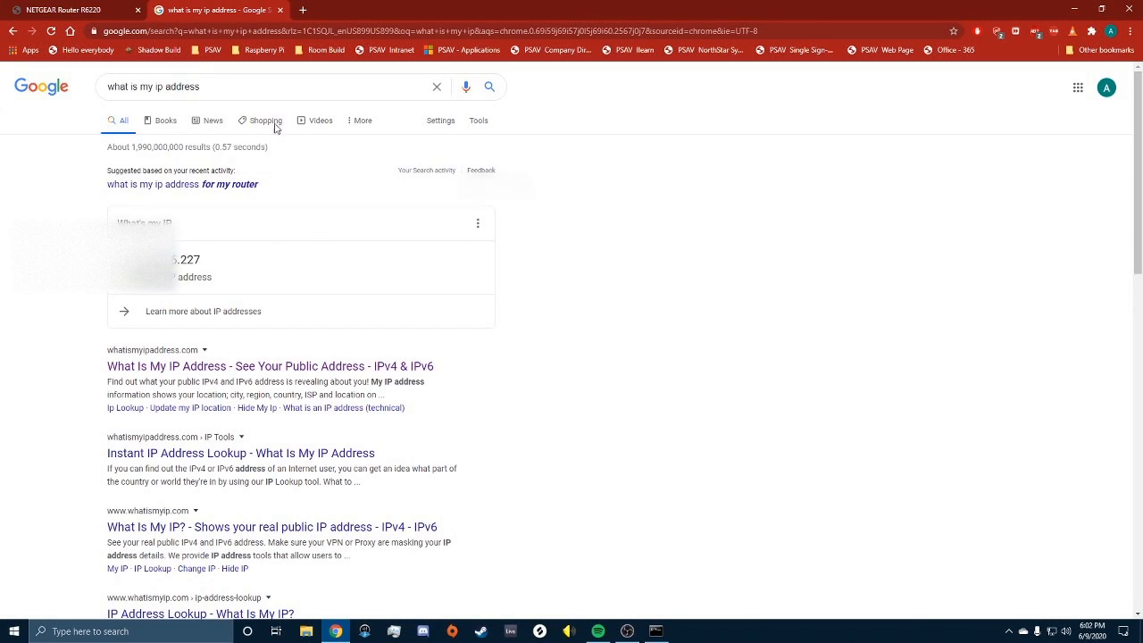
pyautogui.click(94, 13)
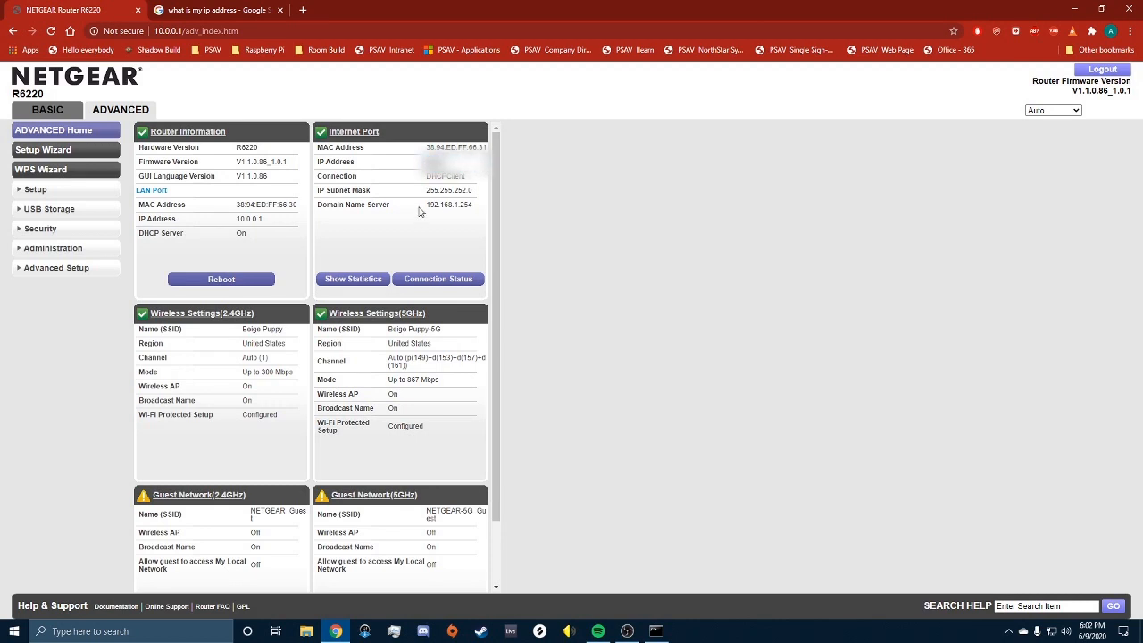
pyautogui.moveTo(419, 211); pyautogui.dragTo(475, 205)
pyautogui.click(459, 224)
pyautogui.moveTo(423, 207); pyautogui.dragTo(471, 205)
pyautogui.click(471, 209)
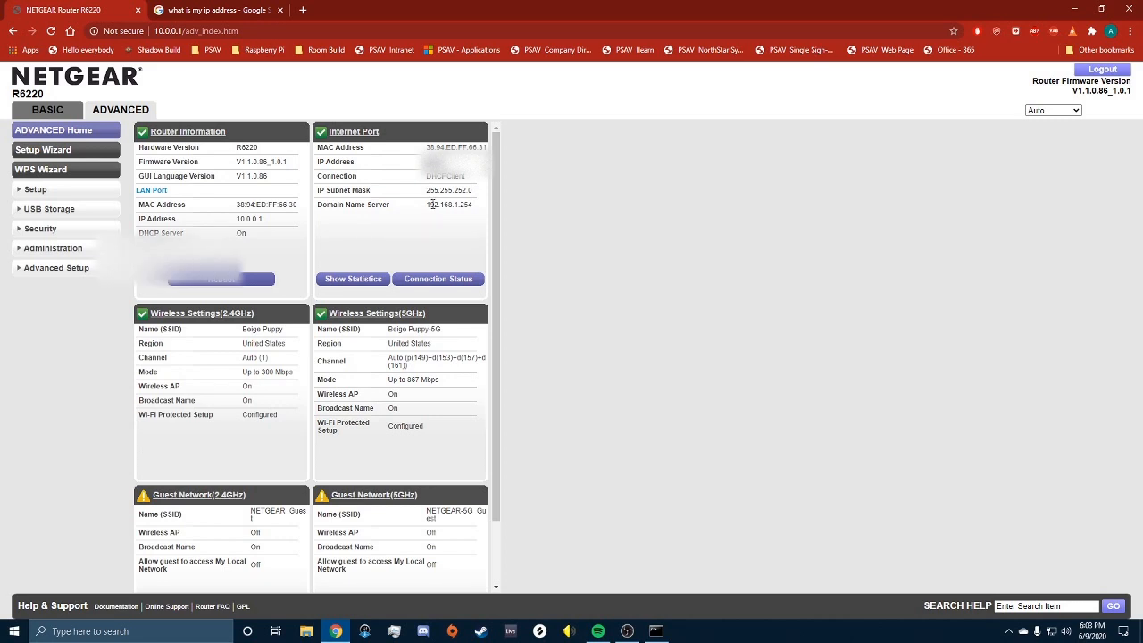
# Step: Copy the router's DNS server value 192.168.1.254 and paste it into the Google tab's address bar
pyautogui.click(225, 13)
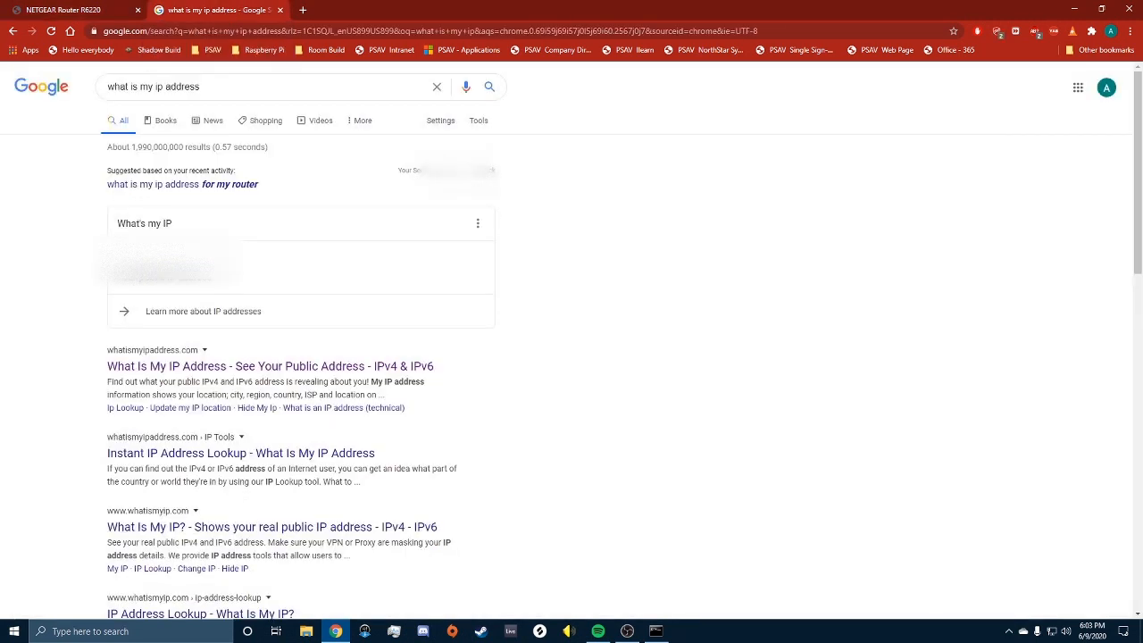
pyautogui.click(79, 10)
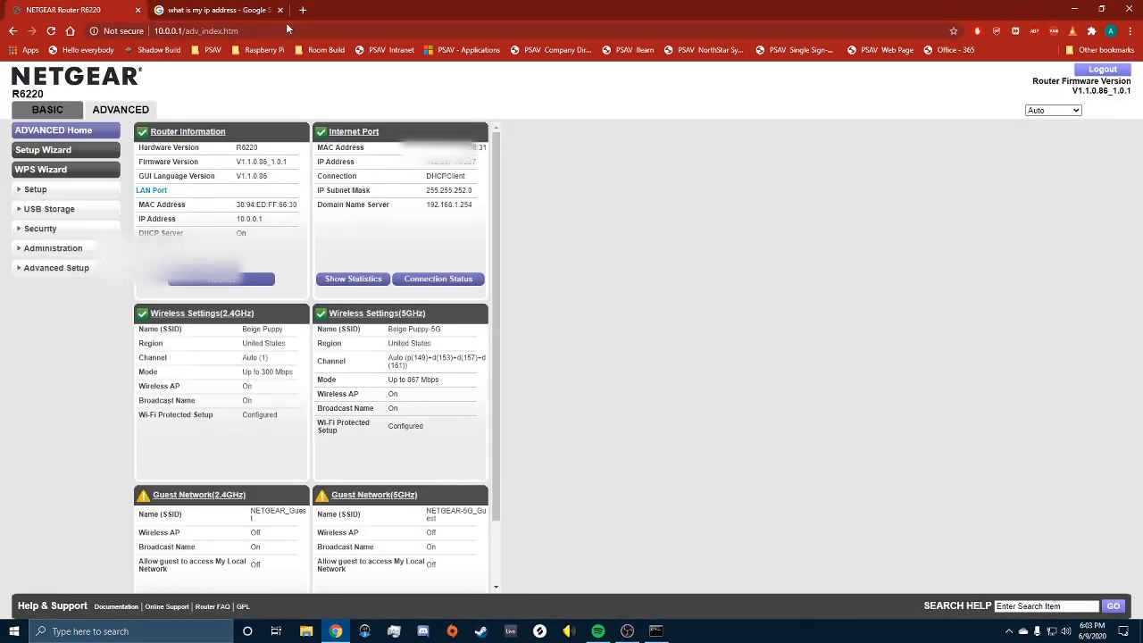
pyautogui.moveTo(478, 207); pyautogui.dragTo(427, 209)
pyautogui.rightClick(428, 208)
pyautogui.click(469, 212)
pyautogui.click(207, 13)
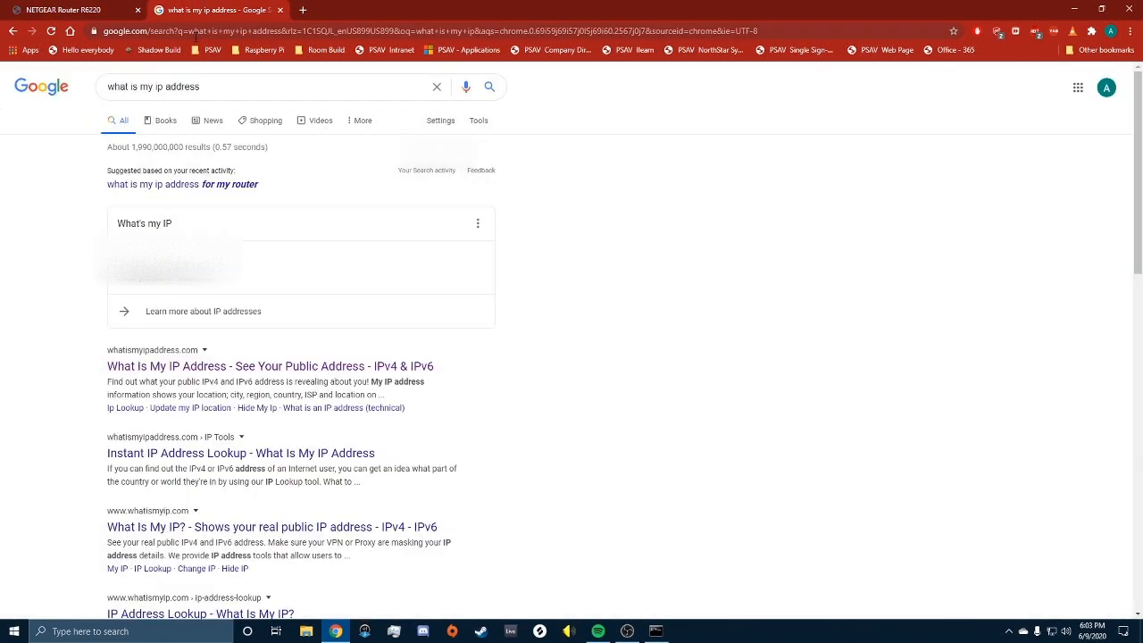
pyautogui.rightClick(195, 33)
pyautogui.click(241, 120)
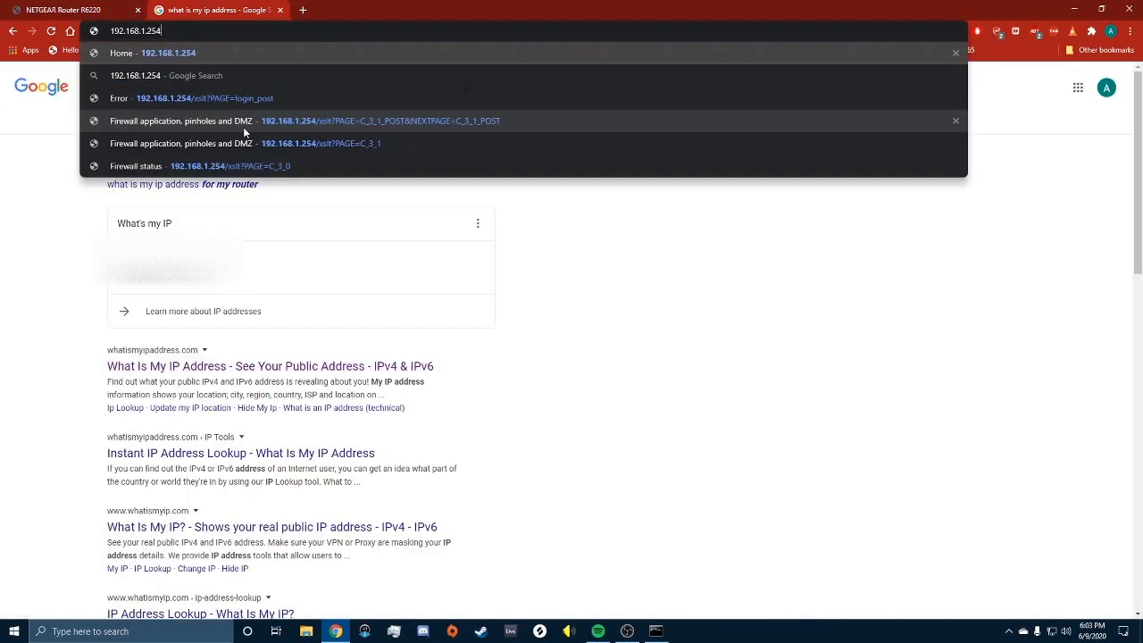
# Step: Load the gateway at 192.168.1.254 and view R6220's Device Details: IP 162.237.76.227, DMZplus
pyautogui.press('Return')
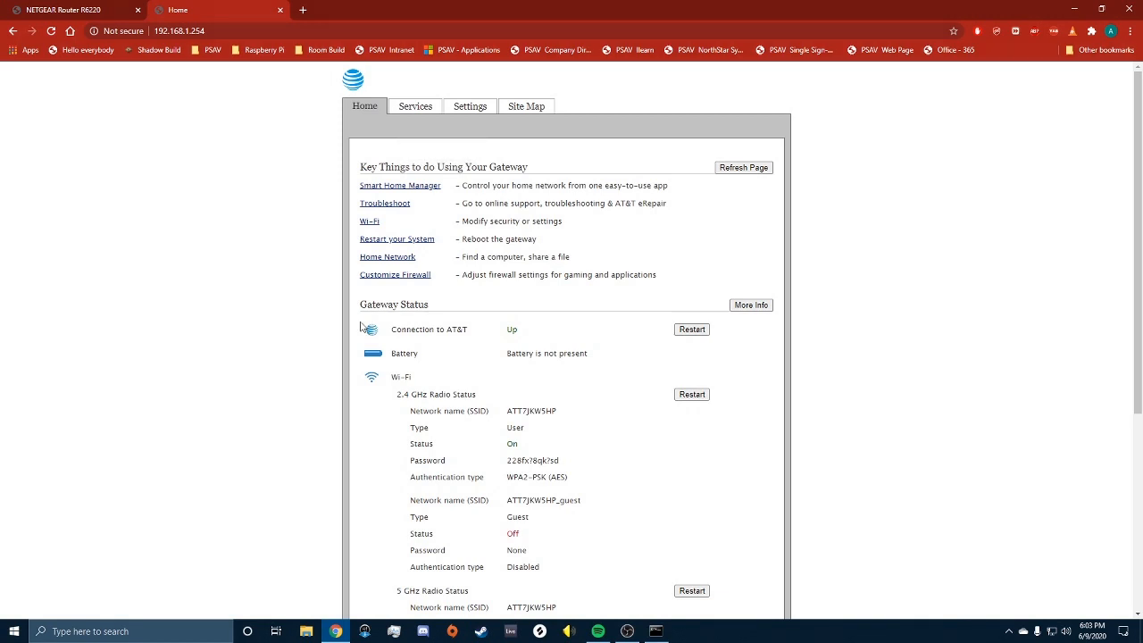
pyautogui.scroll(-4, 842, 385)
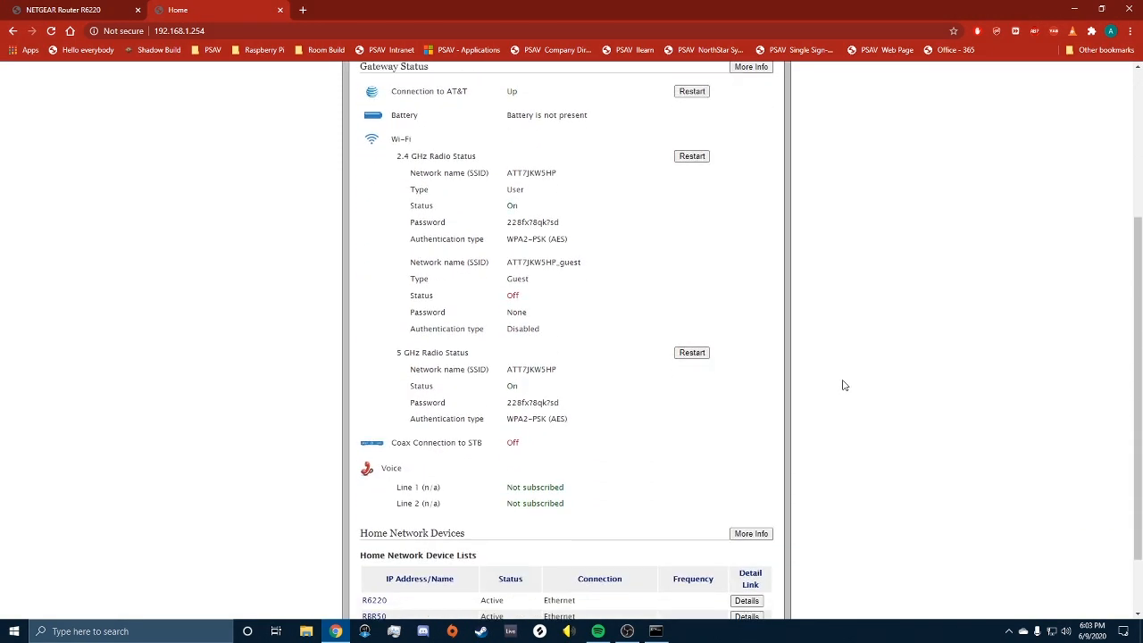
pyautogui.scroll(-2, 844, 385)
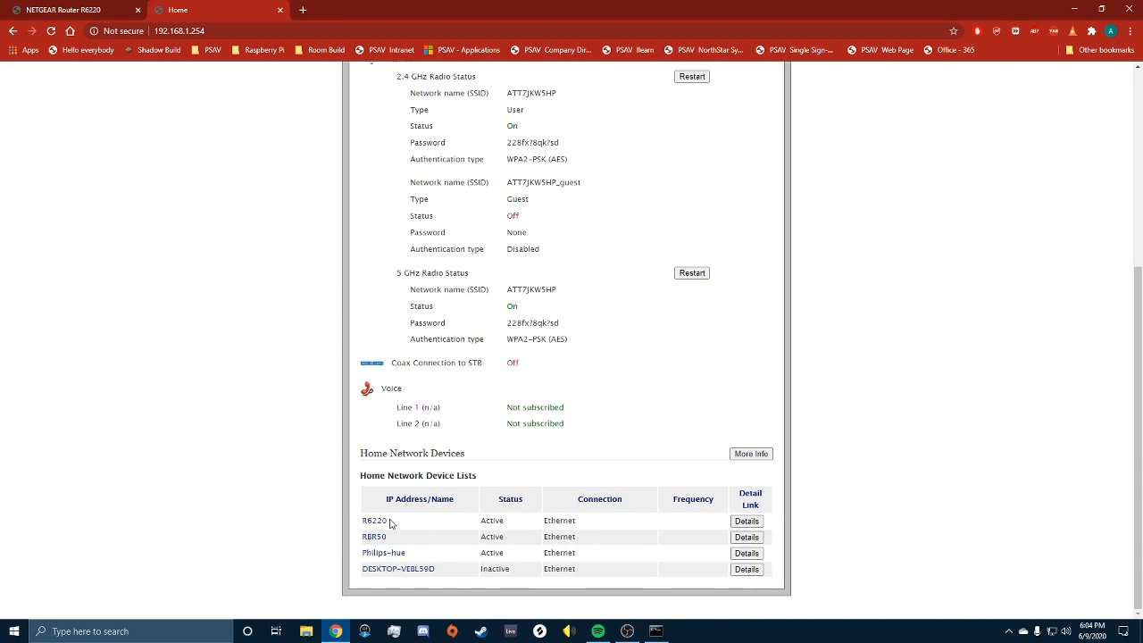
pyautogui.click(734, 522)
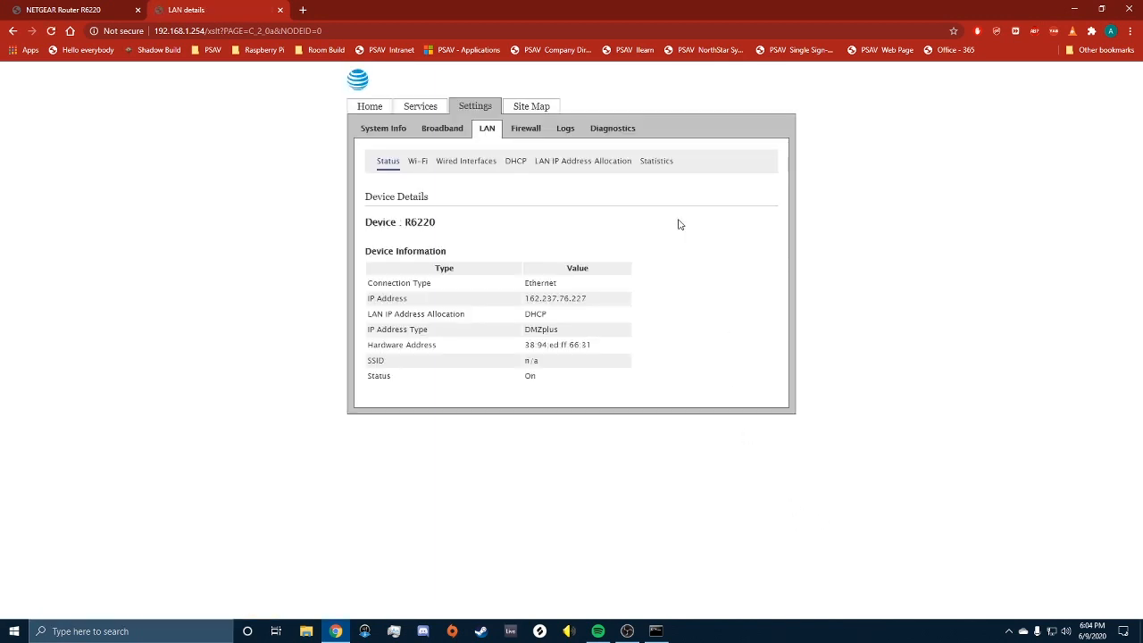
# Step: Reach the Firewall's Applications, Pinholes and DMZ page, with R6220 selected in DMZplus mode
pyautogui.click(527, 129)
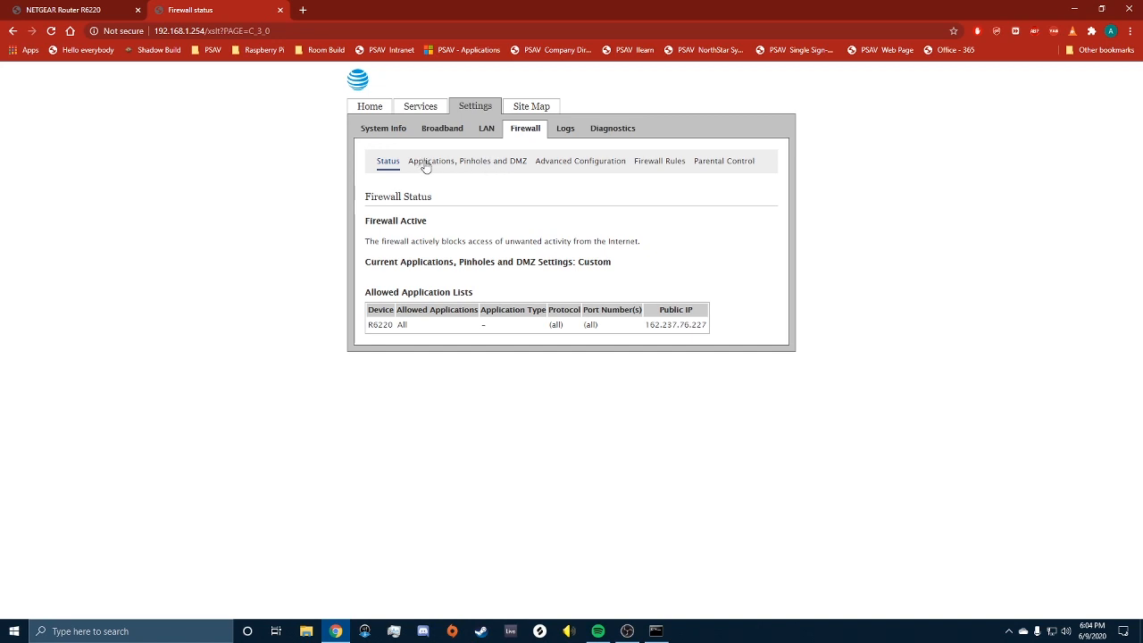
pyautogui.click(478, 168)
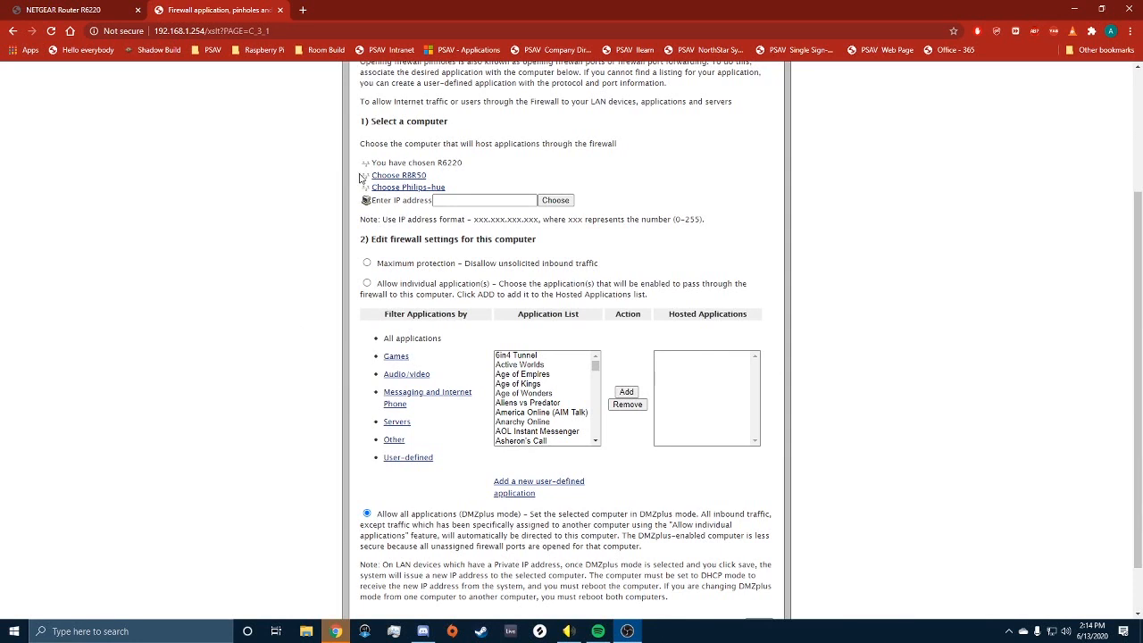
# Step: Keep 'Allow all applications (DMZplus mode)' for the R6220 and save the firewall setting
pyautogui.scroll(2, 452, 165)
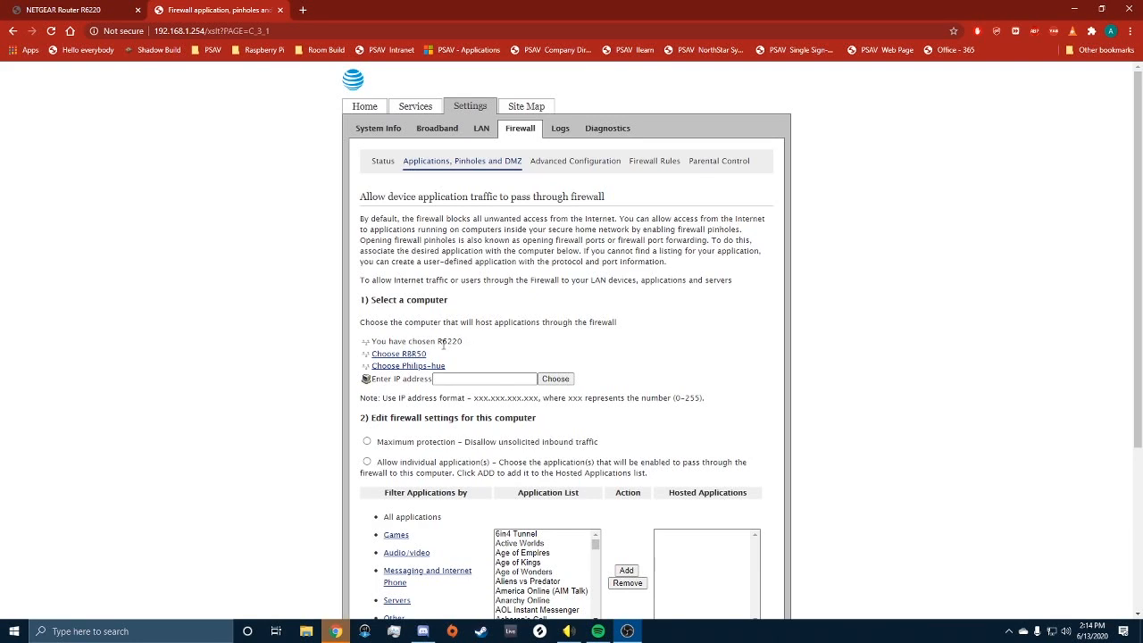
pyautogui.scroll(-3, 656, 343)
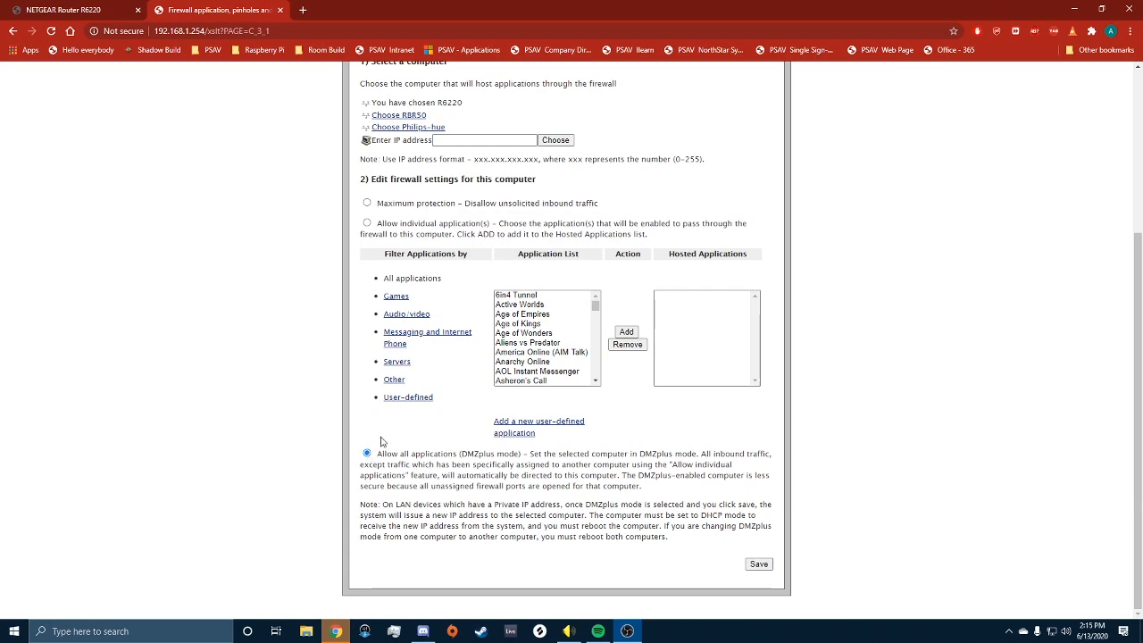
pyautogui.scroll(3, 380, 441)
pyautogui.scroll(-3, 461, 317)
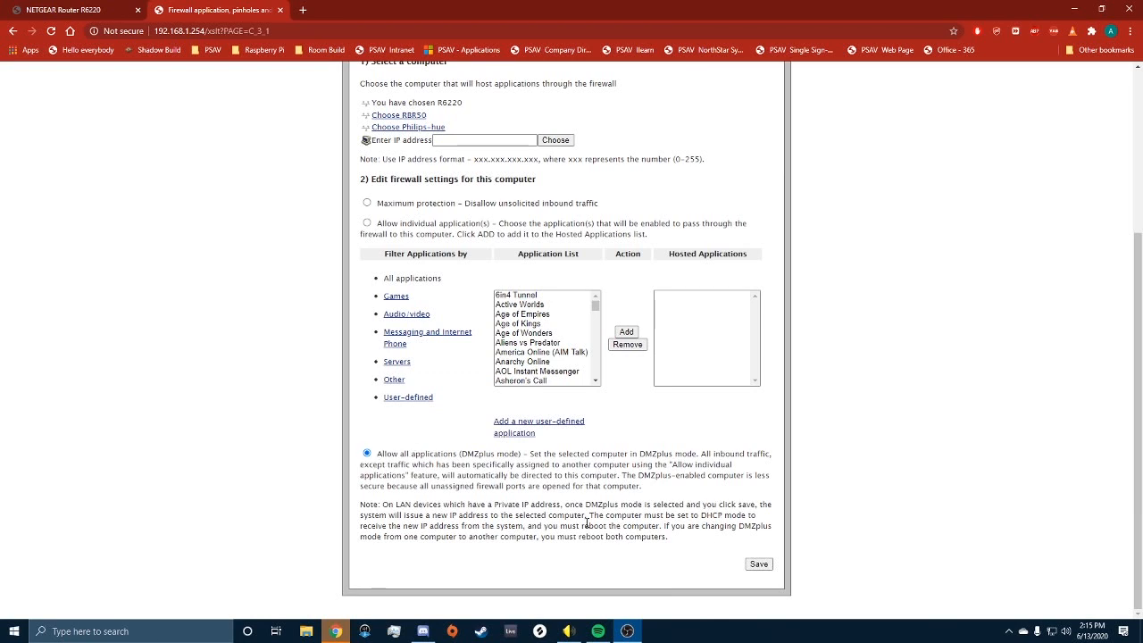
pyautogui.click(760, 565)
pyautogui.scroll(3, 286, 77)
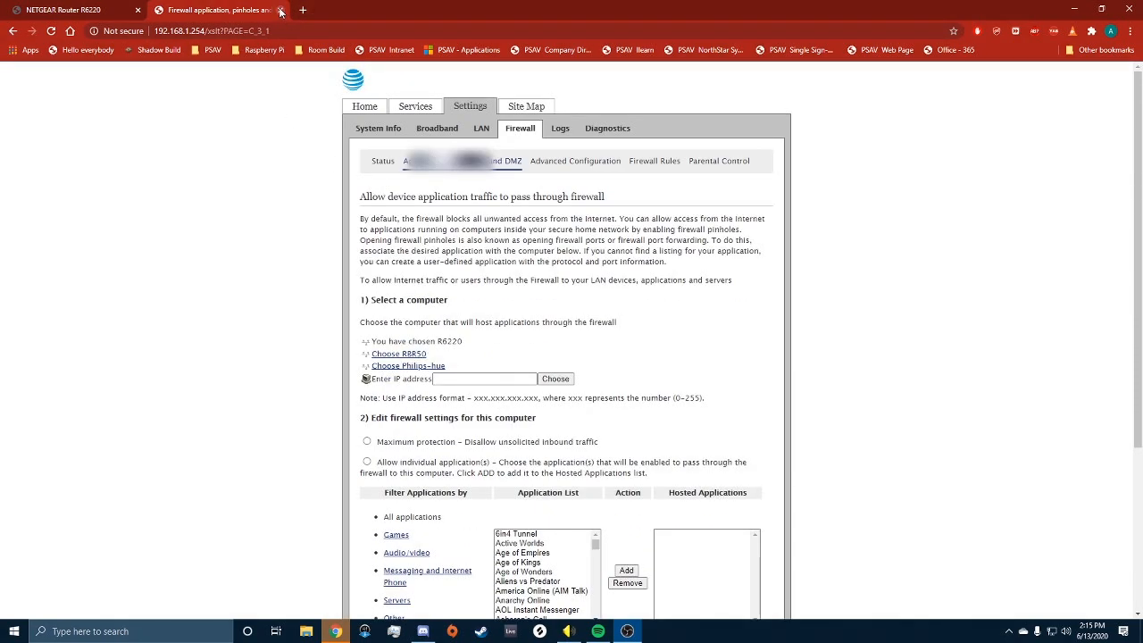
# Step: Close the gateway's firewall page and sign back in to the NETGEAR router admin
pyautogui.click(279, 10)
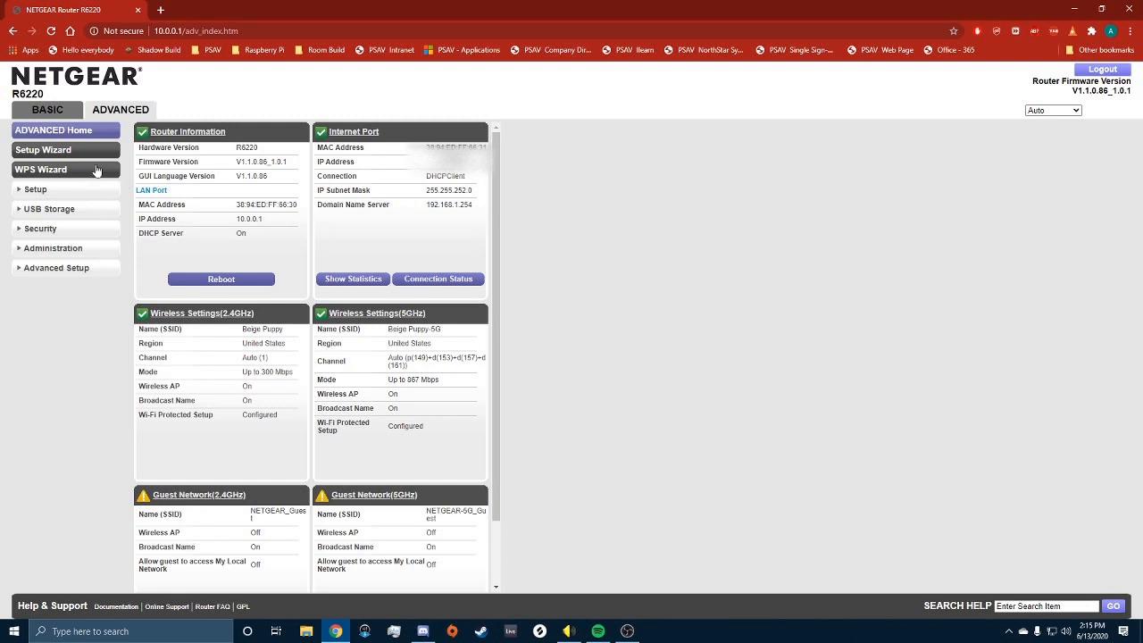
pyautogui.click(116, 108)
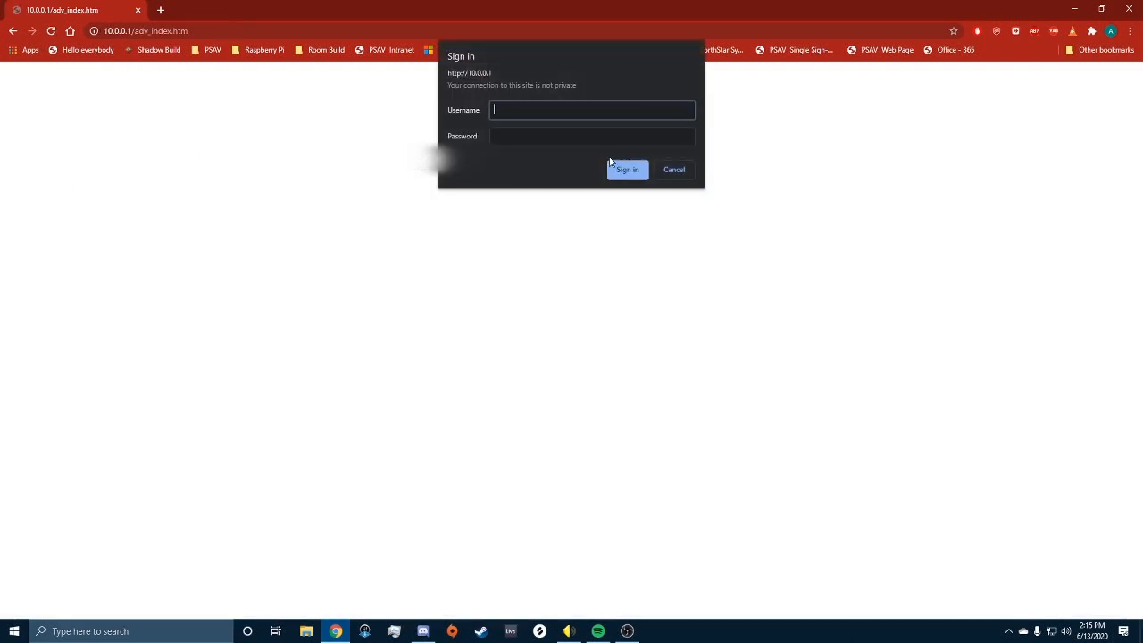
pyautogui.press('Tab')
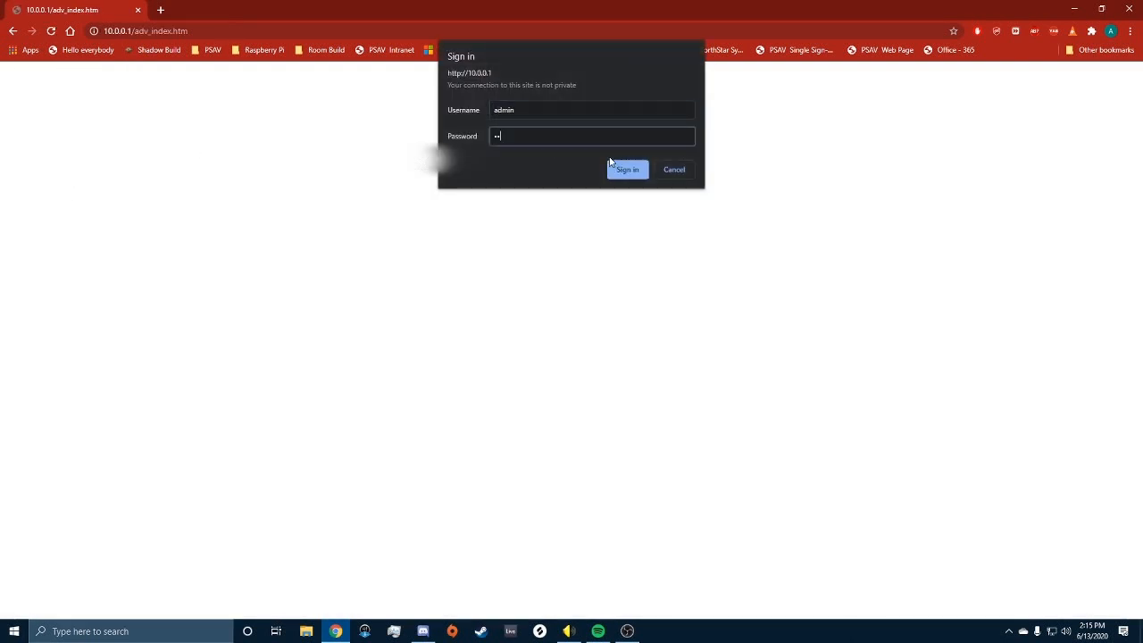
pyautogui.click(625, 169)
# Step: Go to Port Forwarding under Advanced Setup and open the Add Custom Service form
pyautogui.click(36, 189)
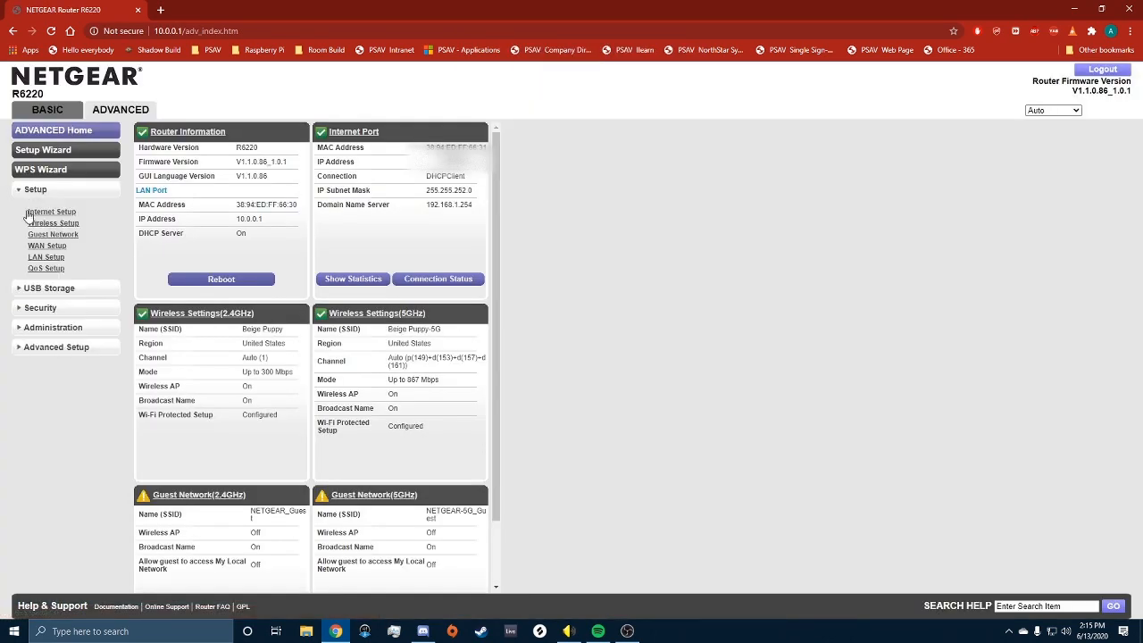
pyautogui.click(40, 328)
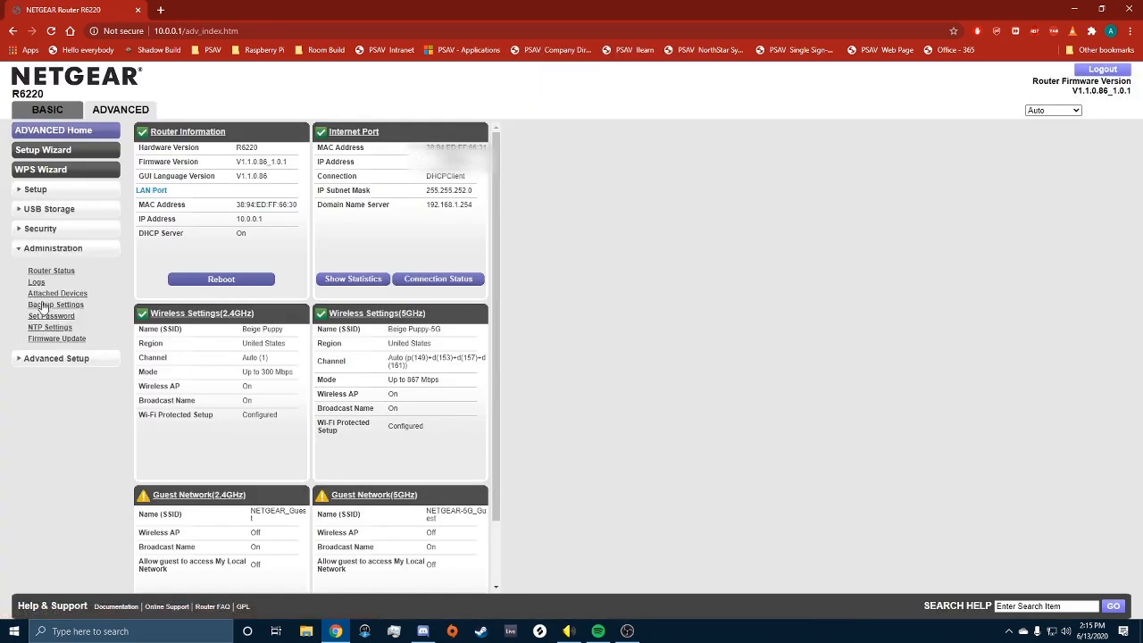
pyautogui.click(42, 229)
pyautogui.click(46, 347)
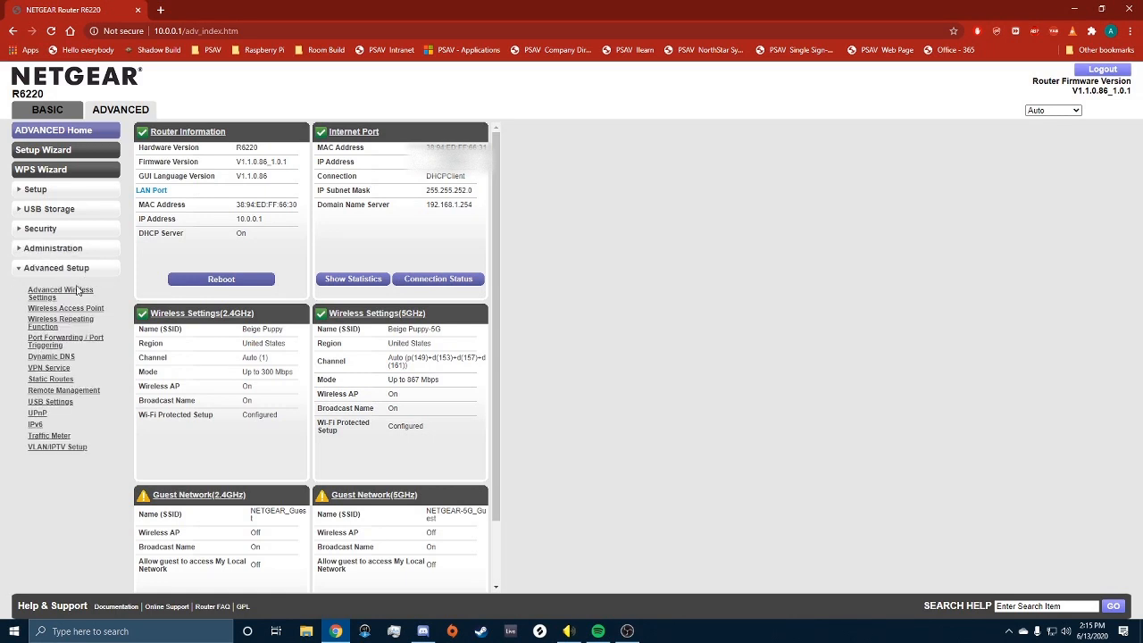
pyautogui.click(50, 340)
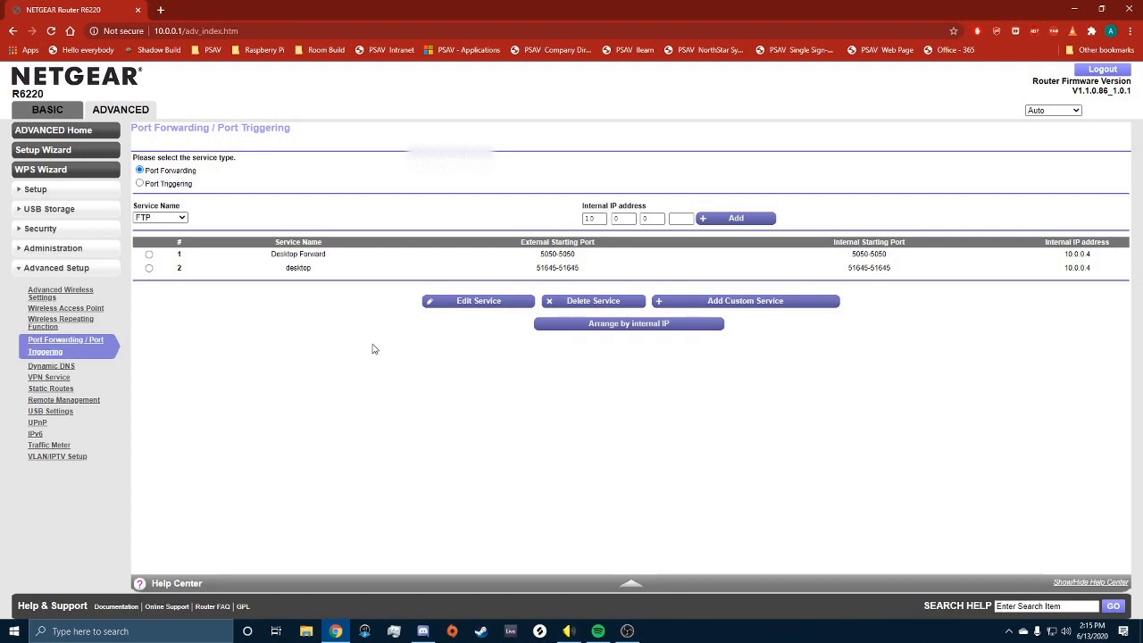
pyautogui.click(748, 305)
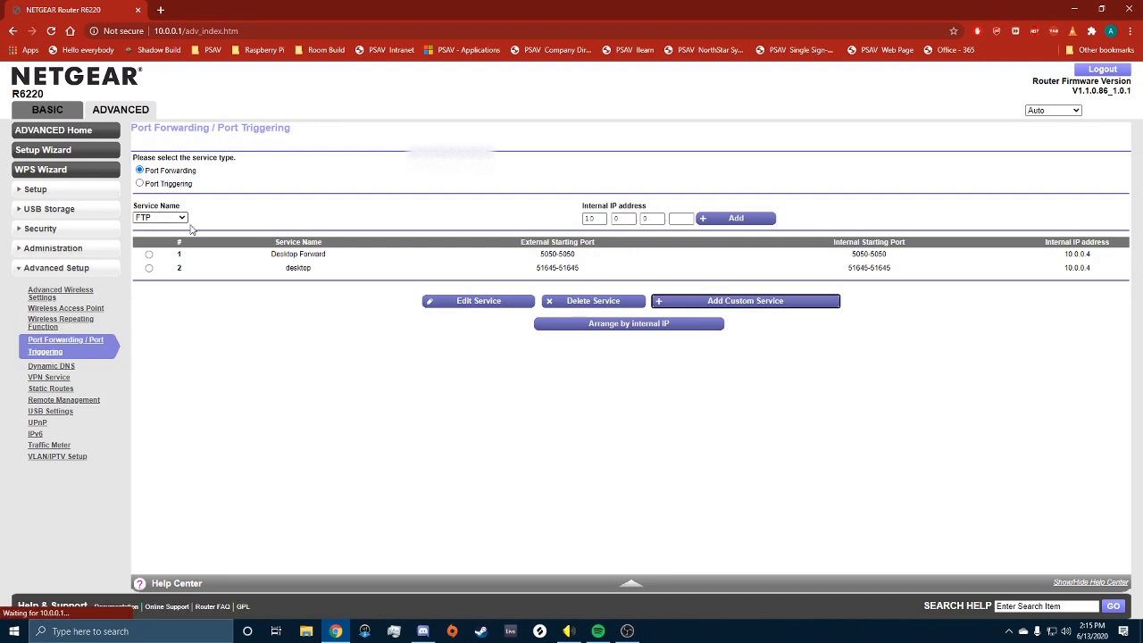
pyautogui.click(809, 159)
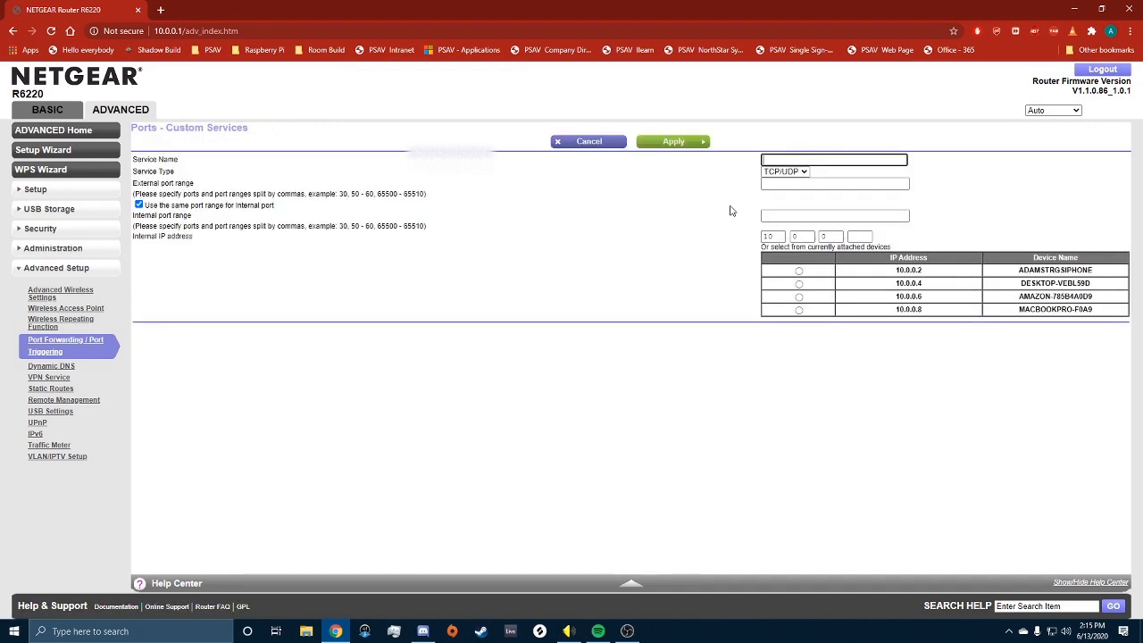
# Step: Enter service name 5050/5051, keep TCP/UDP, and enter external port range 5050-5051
pyautogui.write('5050/5051')
pyautogui.click(793, 171)
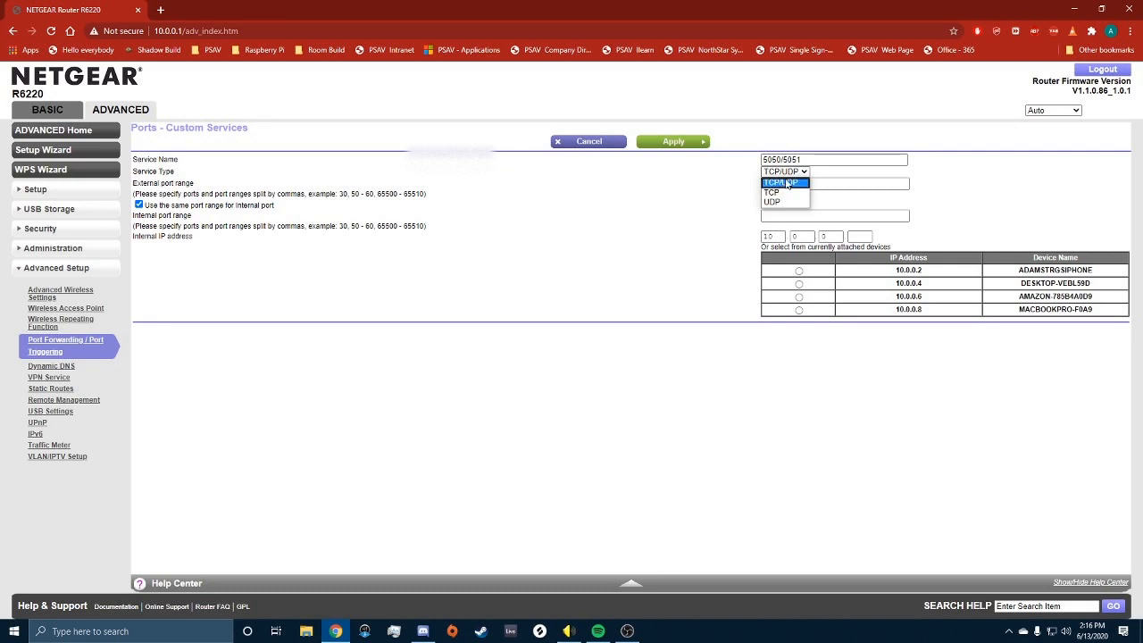
pyautogui.click(781, 182)
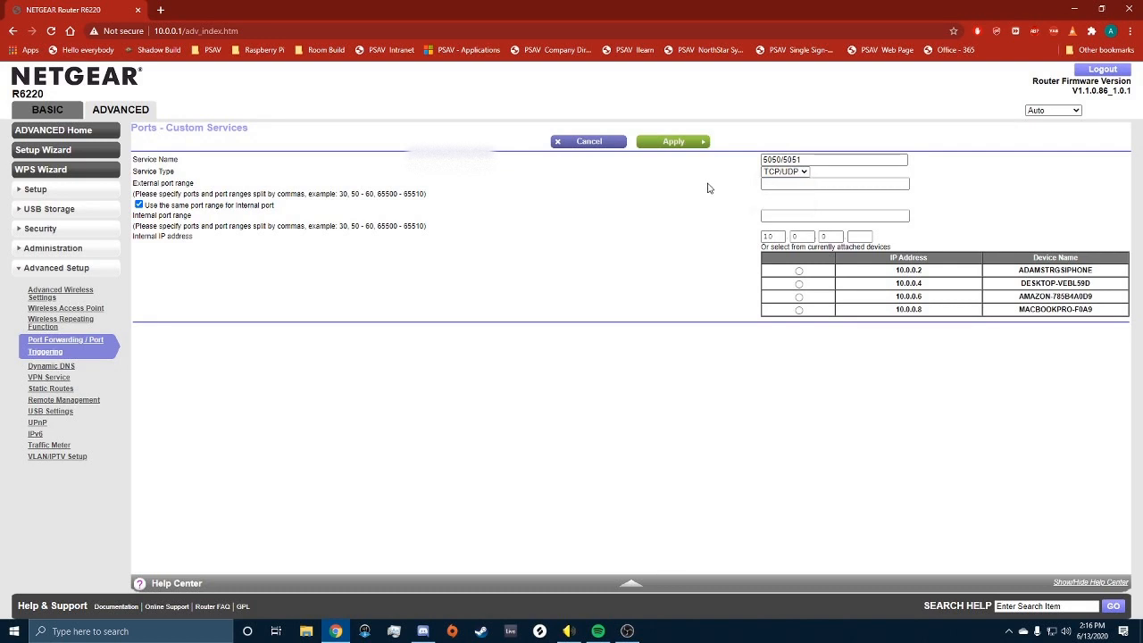
pyautogui.click(784, 174)
pyautogui.click(700, 183)
pyautogui.click(800, 184)
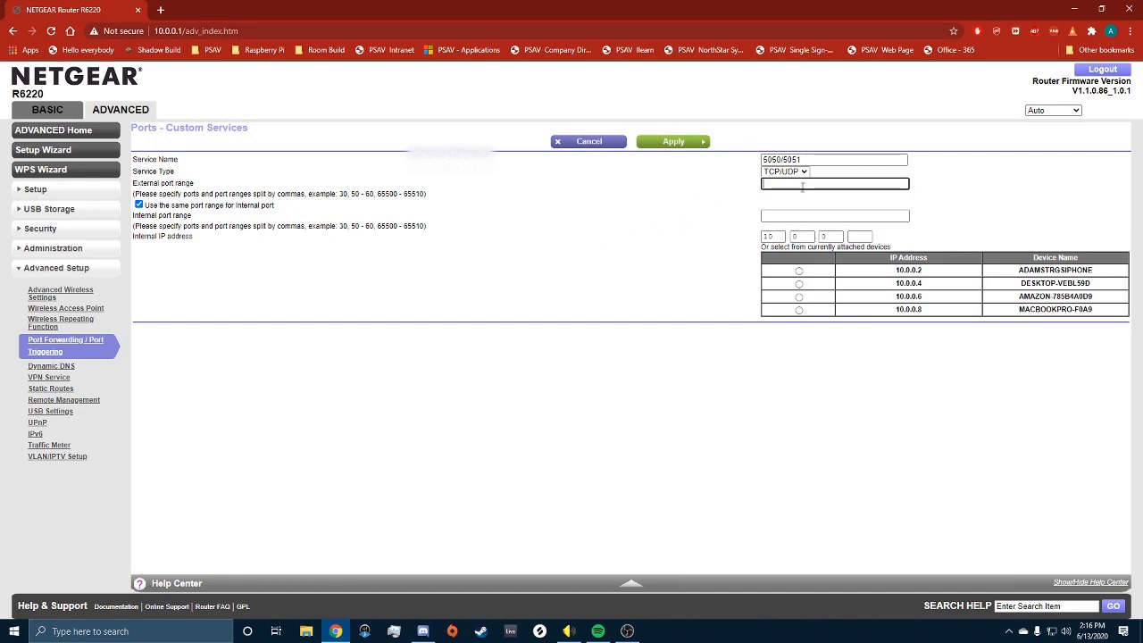
pyautogui.write('5050-5051')
pyautogui.click(656, 231)
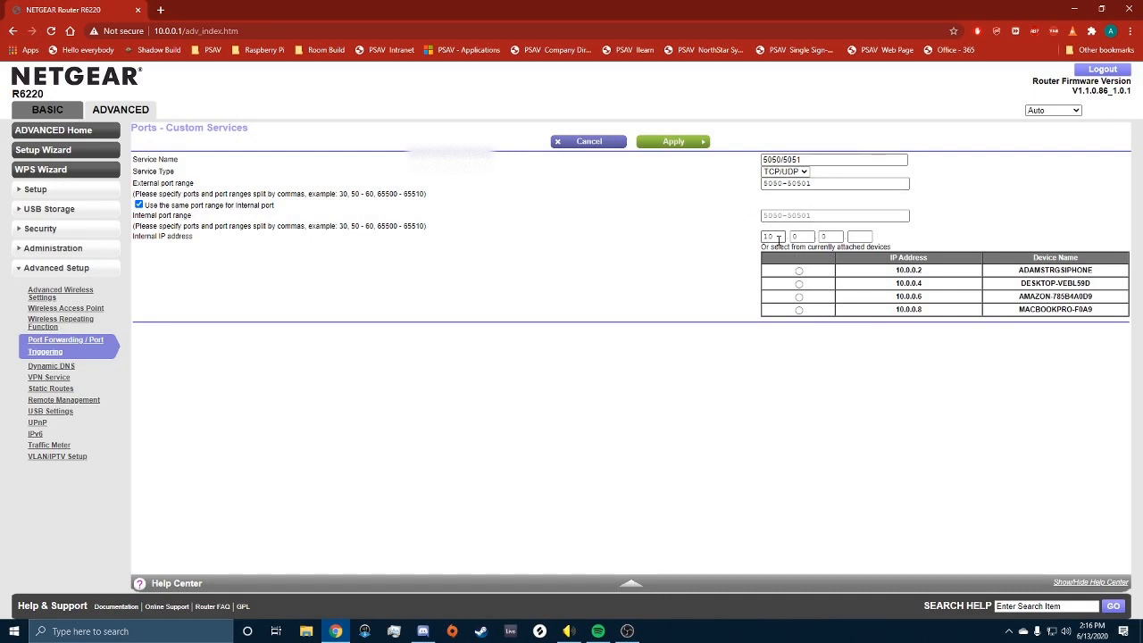
# Step: Correct the external port range to 5050-5051 and target the desktop computer at 10.0.0.4
pyautogui.click(855, 237)
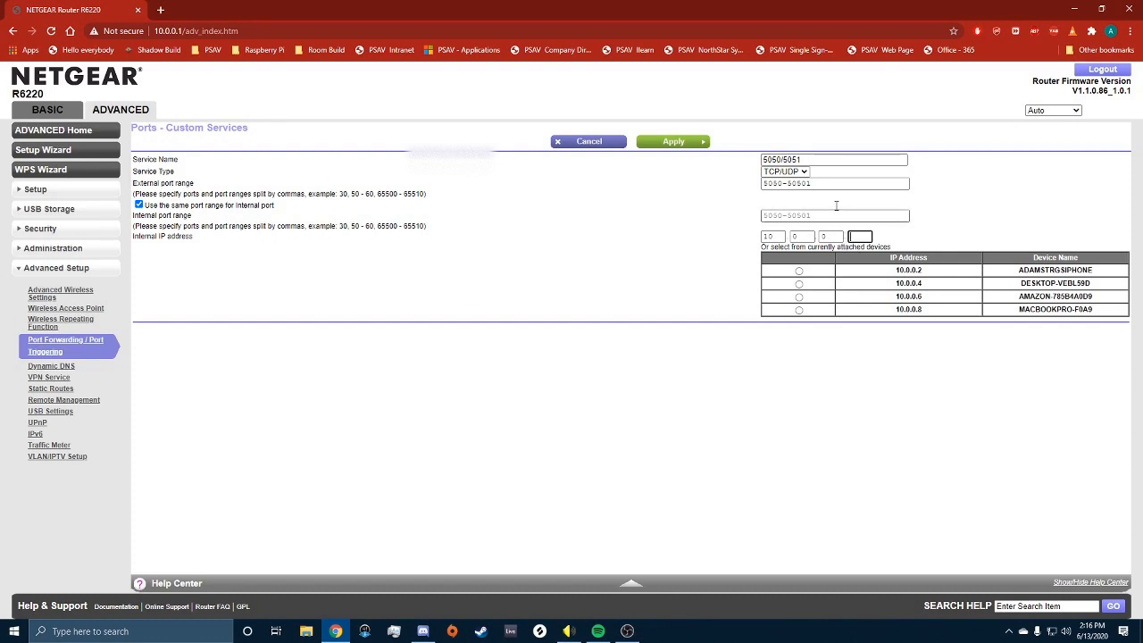
pyautogui.tripleClick(822, 183)
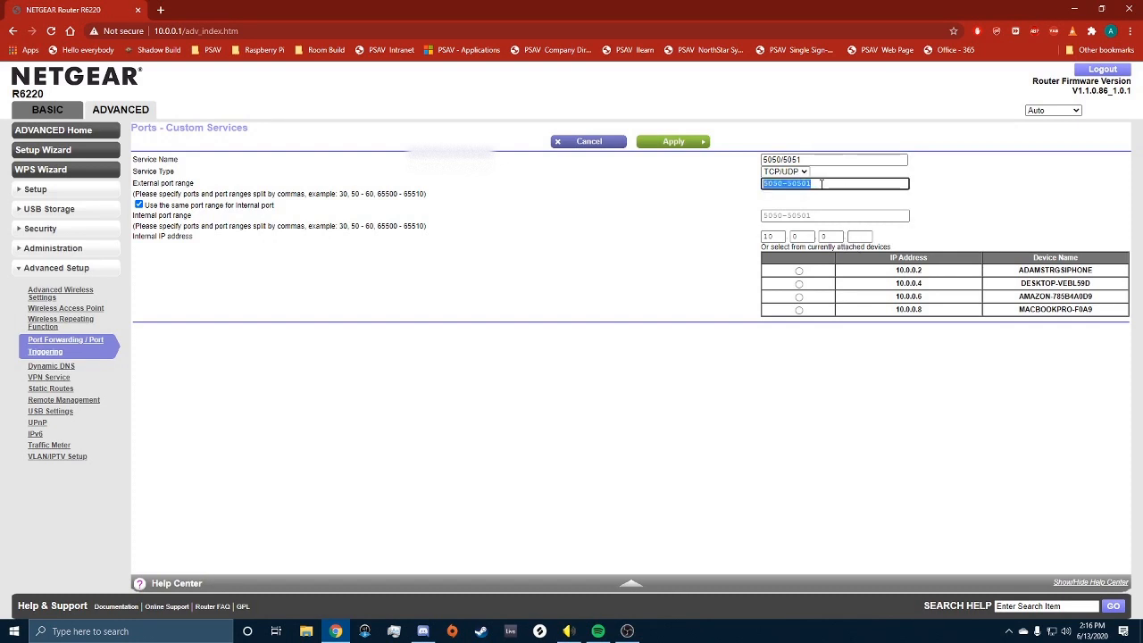
pyautogui.write('5050-5051')
pyautogui.click(724, 259)
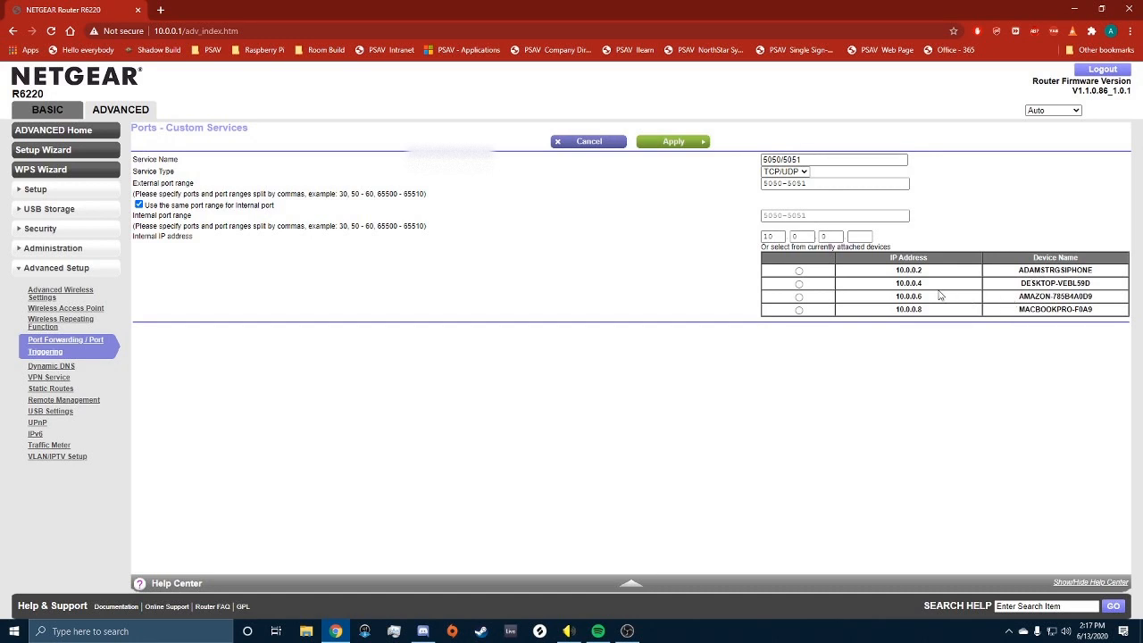
pyautogui.click(861, 235)
pyautogui.write('6')
pyautogui.click(799, 283)
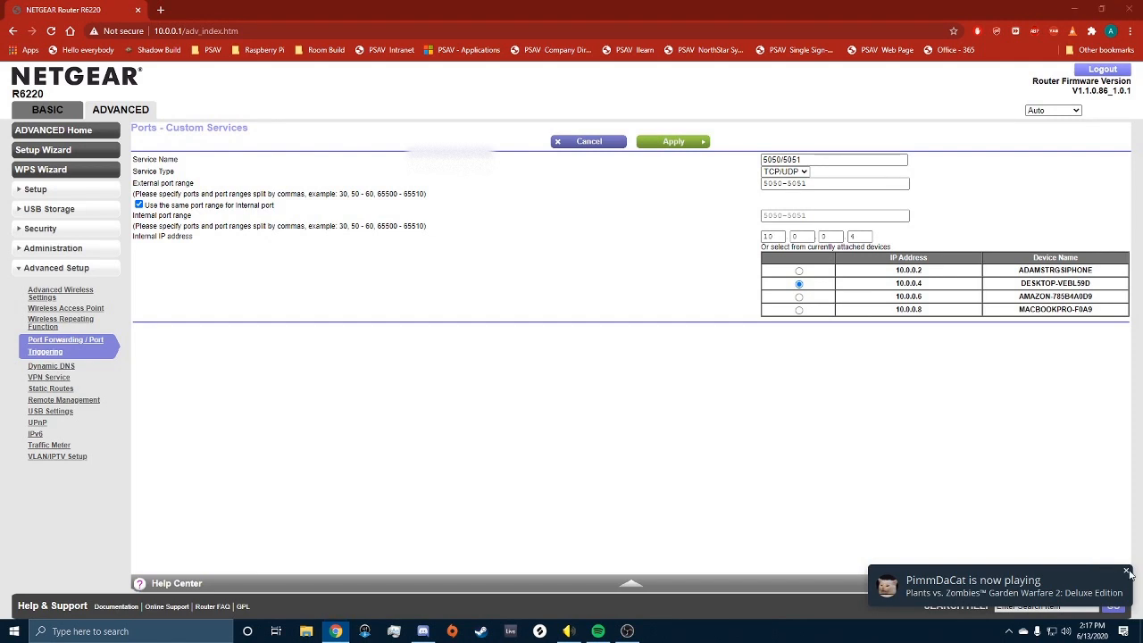
pyautogui.click(1127, 572)
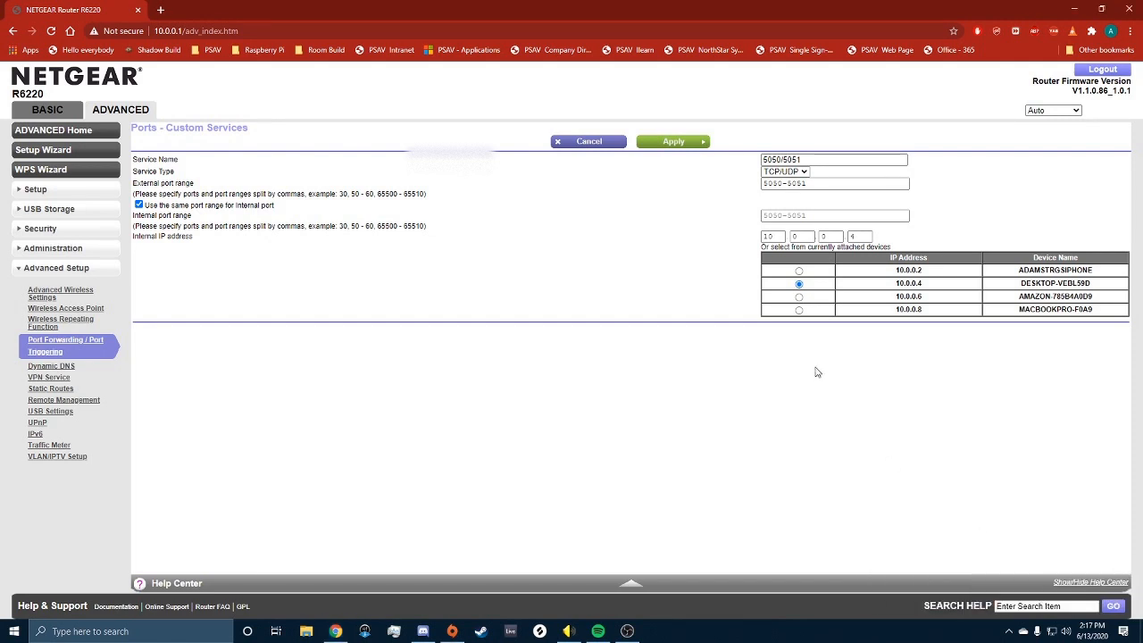
# Step: Cancel the custom service form, begin another custom service, then switch to the desktop
pyautogui.click(594, 143)
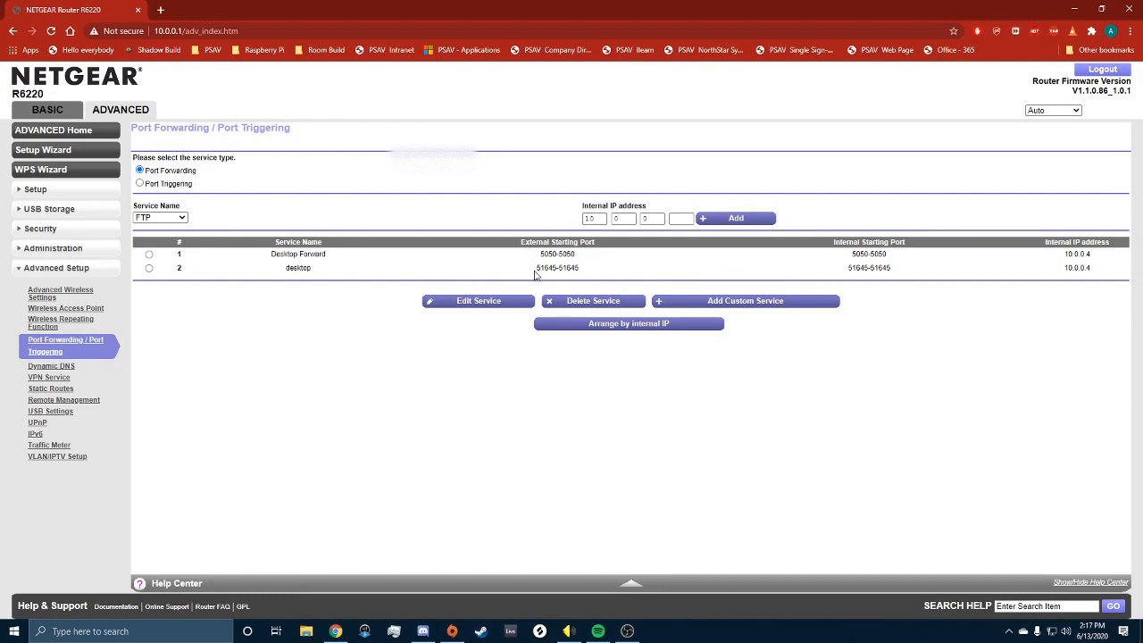
pyautogui.click(725, 290)
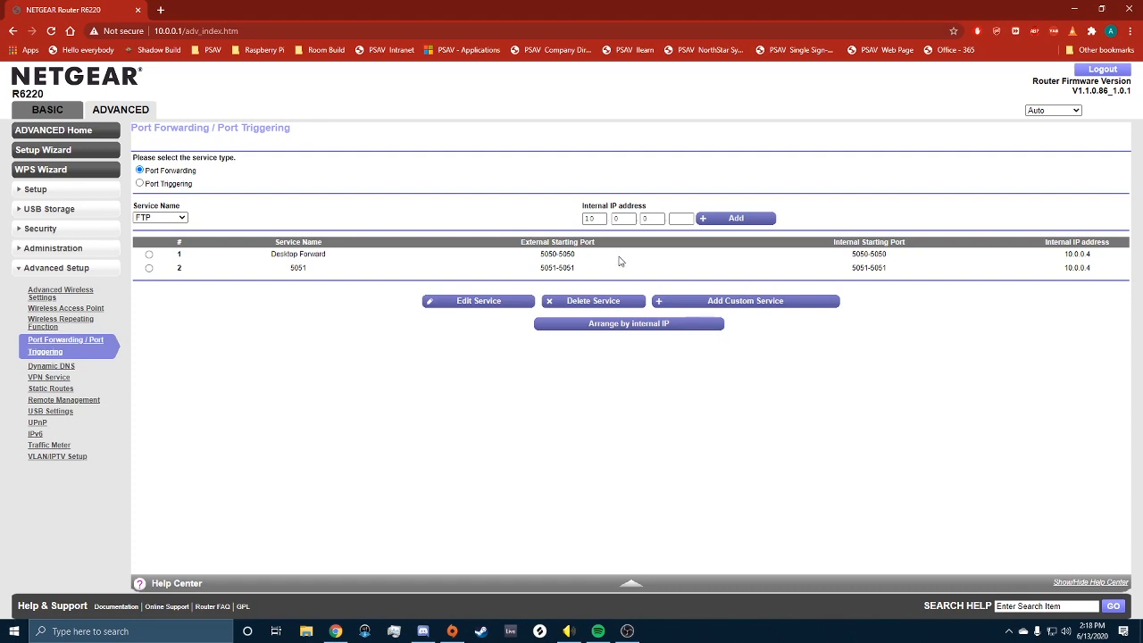
pyautogui.press('super+d')
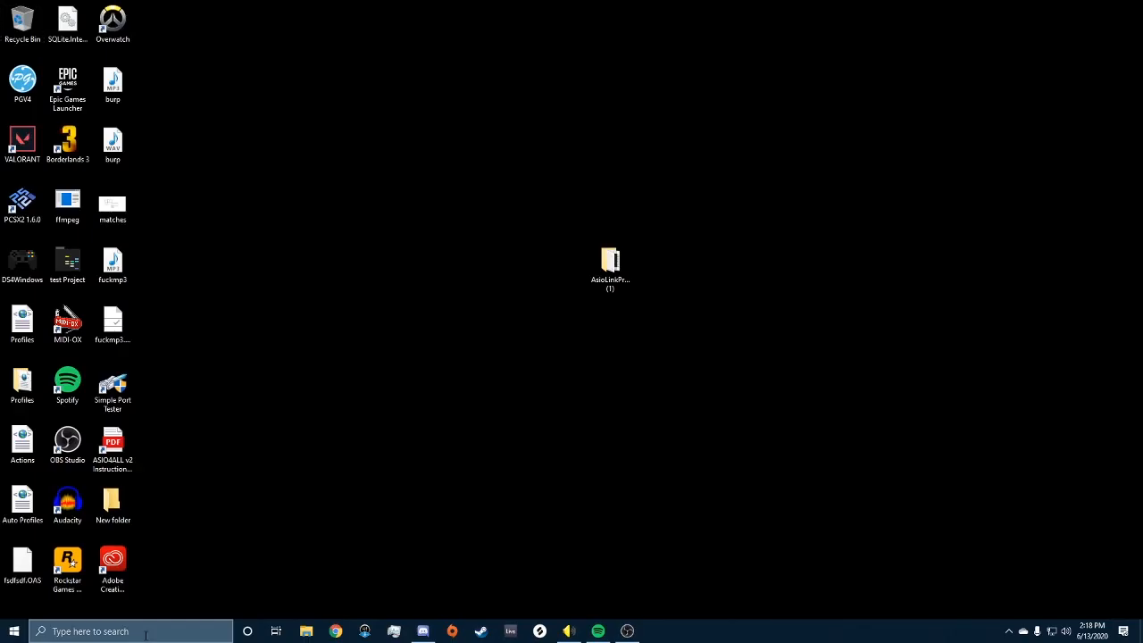
# Step: Search Windows for 'defender' and open Windows Defender Firewall
pyautogui.press('super+s')
pyautogui.write('defender')
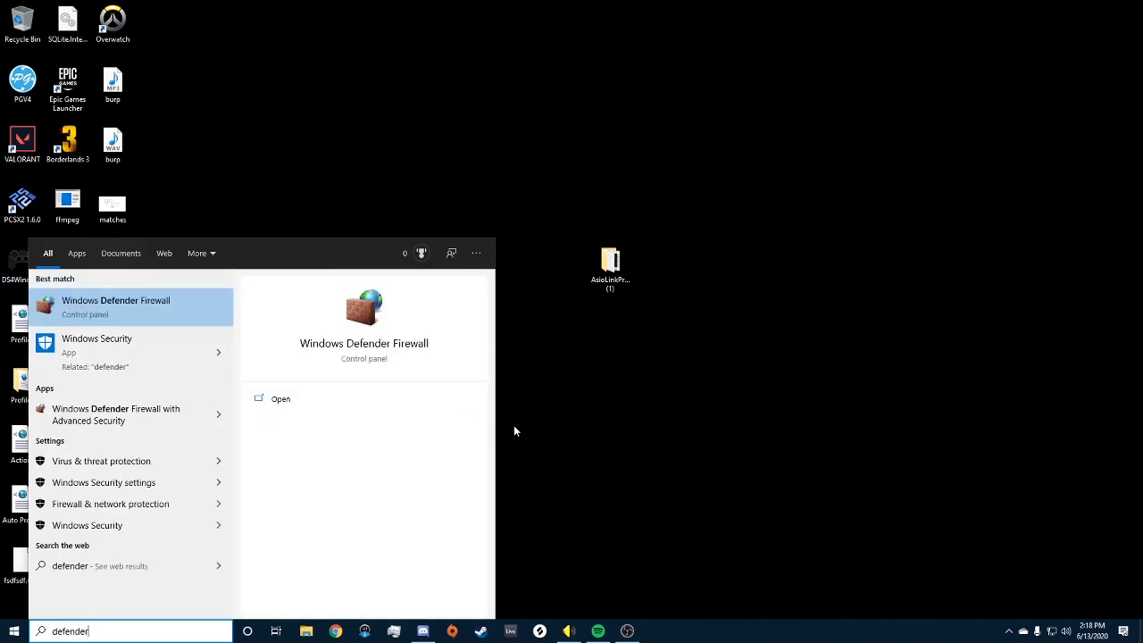
pyautogui.press('Return')
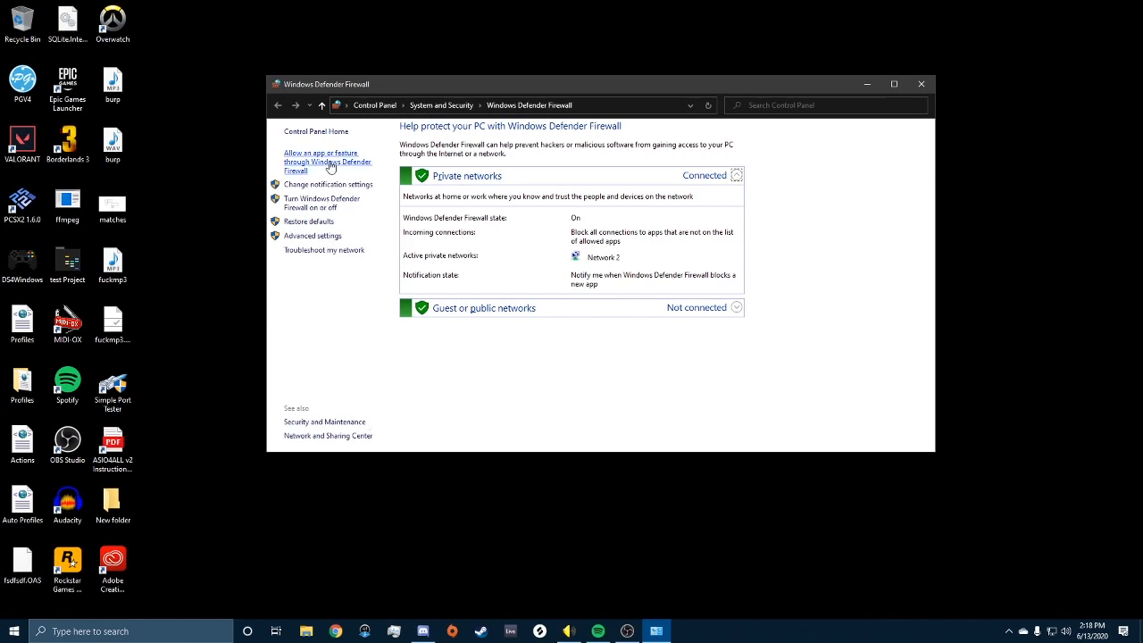
# Step: Open Advanced settings on Inbound Rules, centre the window, and launch the New Inbound Rule Wizard
pyautogui.click(326, 235)
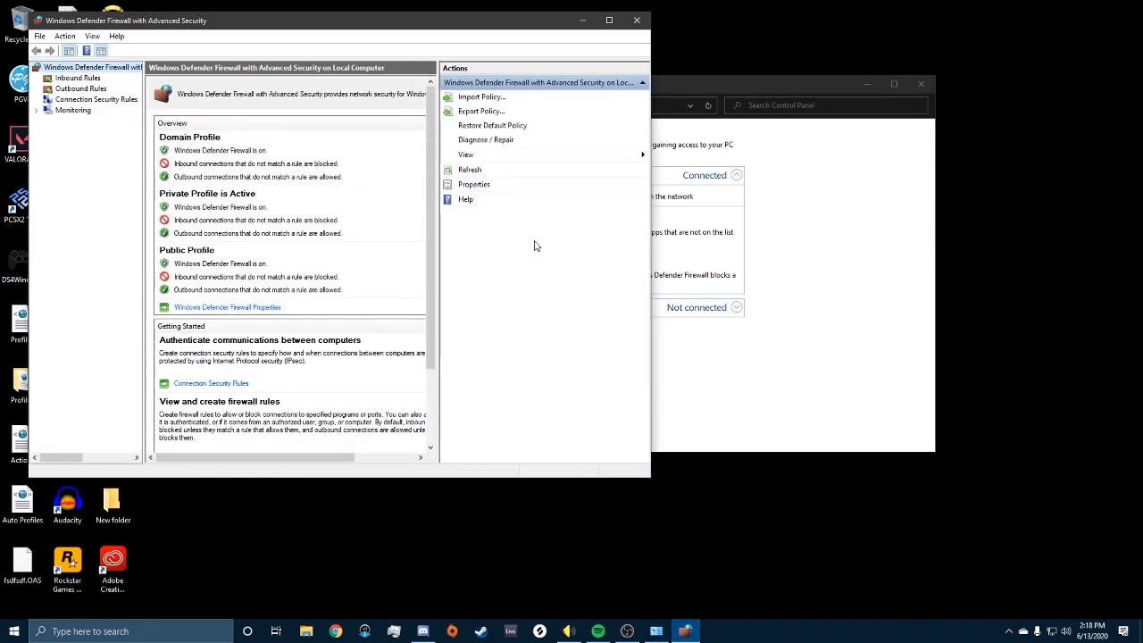
pyautogui.click(78, 79)
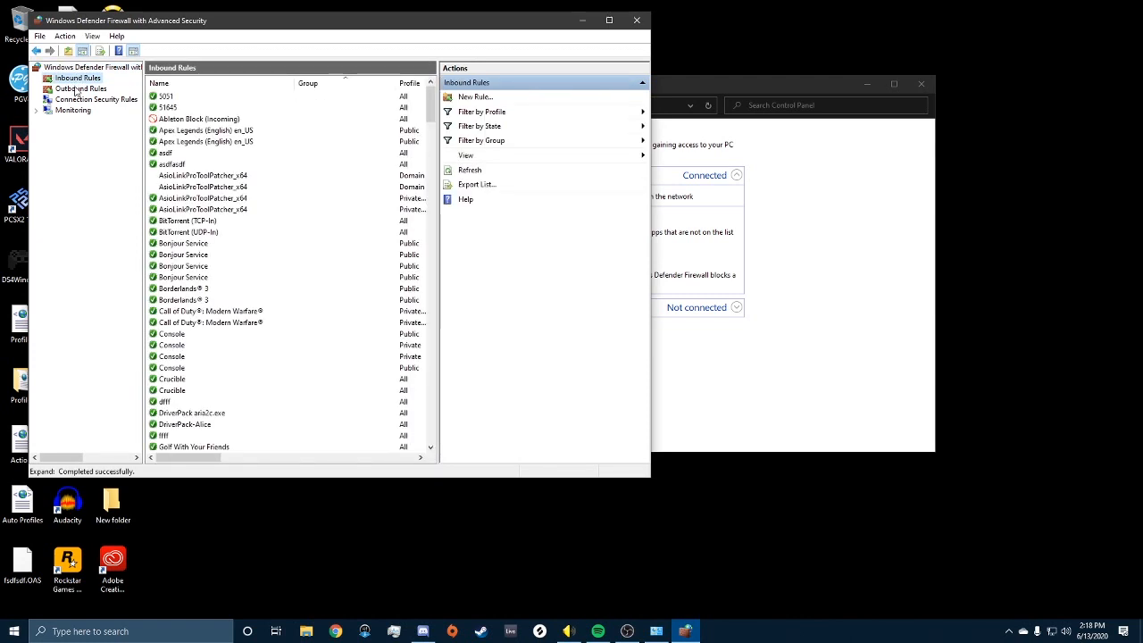
pyautogui.click(77, 90)
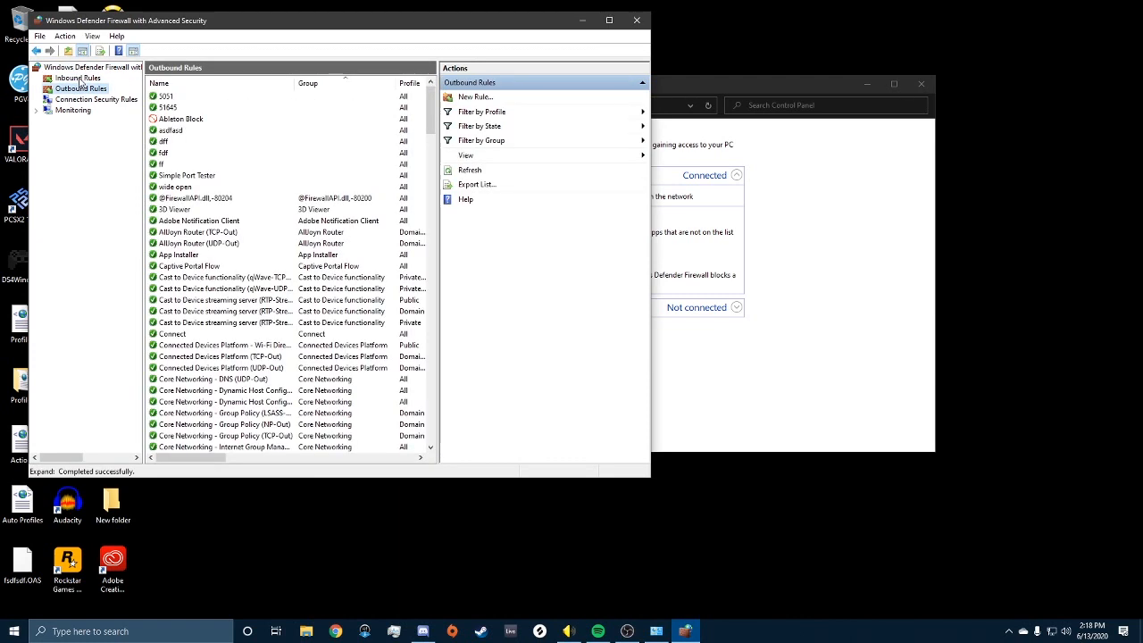
pyautogui.click(79, 79)
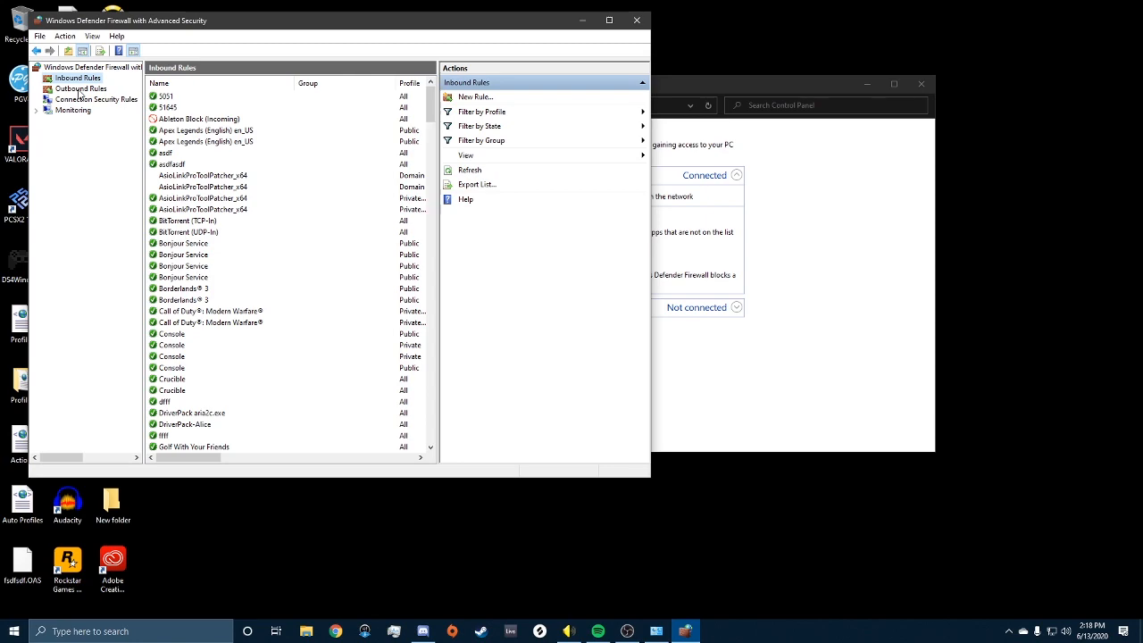
pyautogui.moveTo(258, 23); pyautogui.dragTo(509, 88)
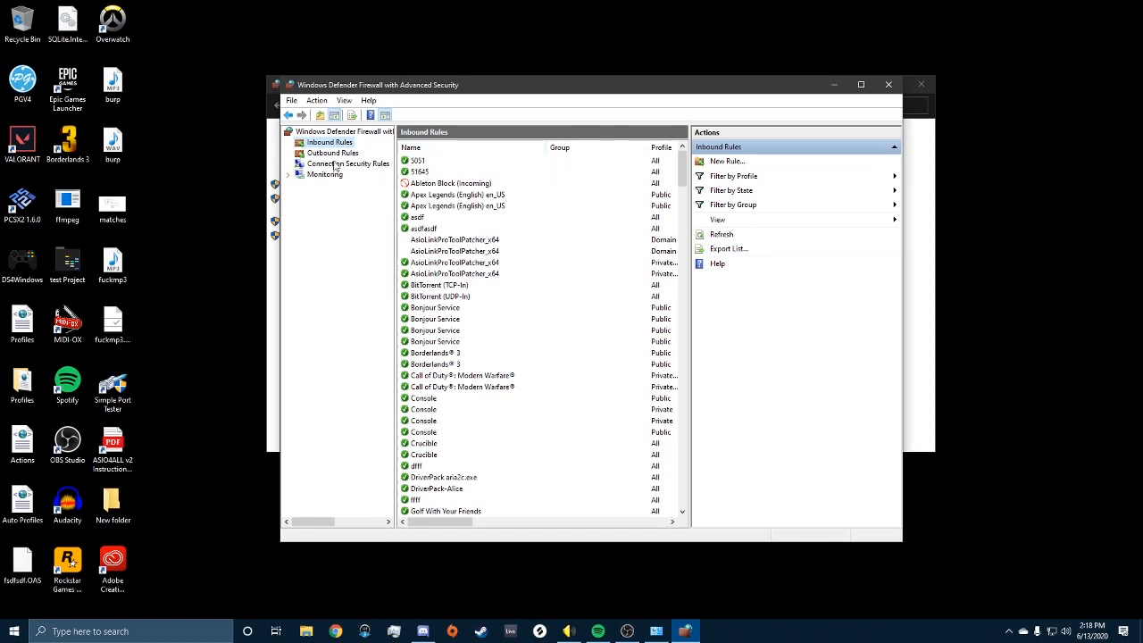
pyautogui.click(727, 162)
pyautogui.click(159, 164)
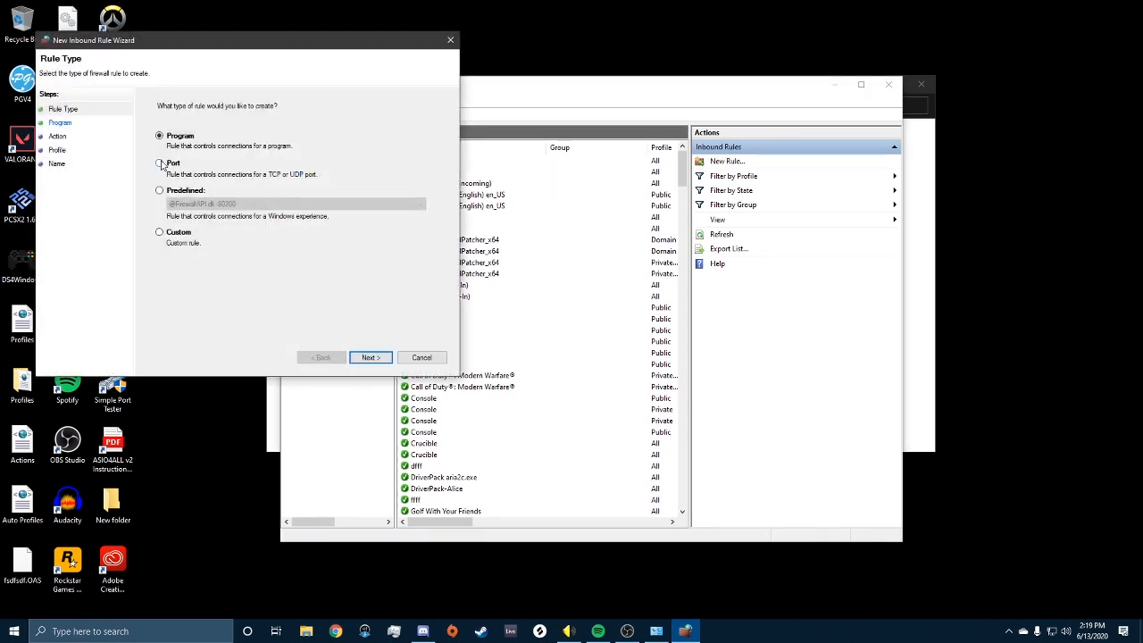
pyautogui.click(370, 357)
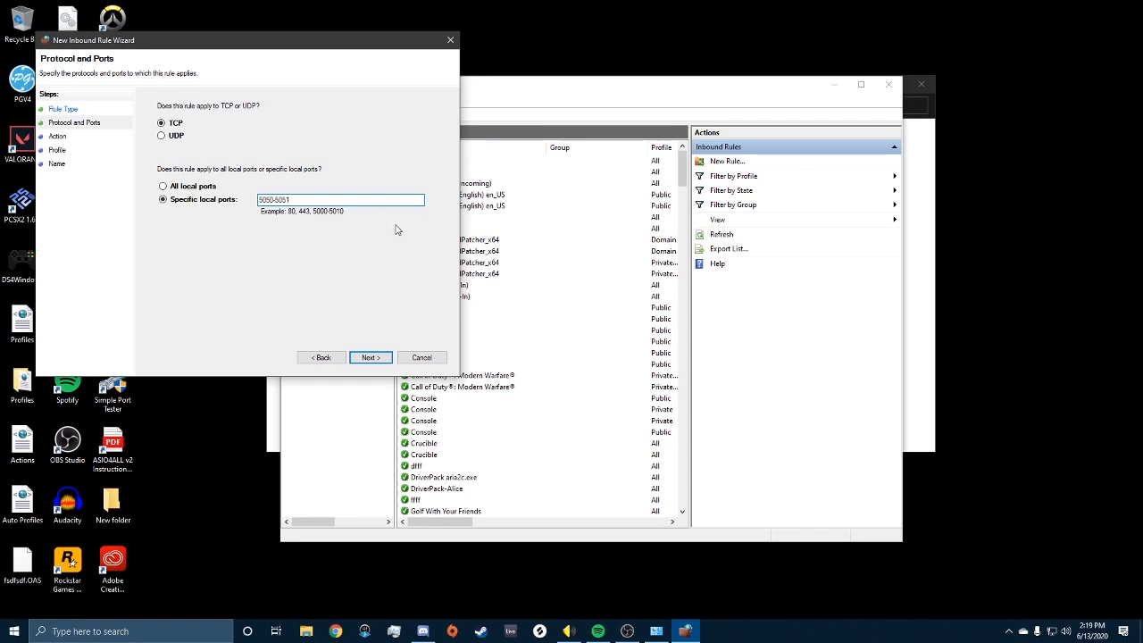
pyautogui.click(372, 357)
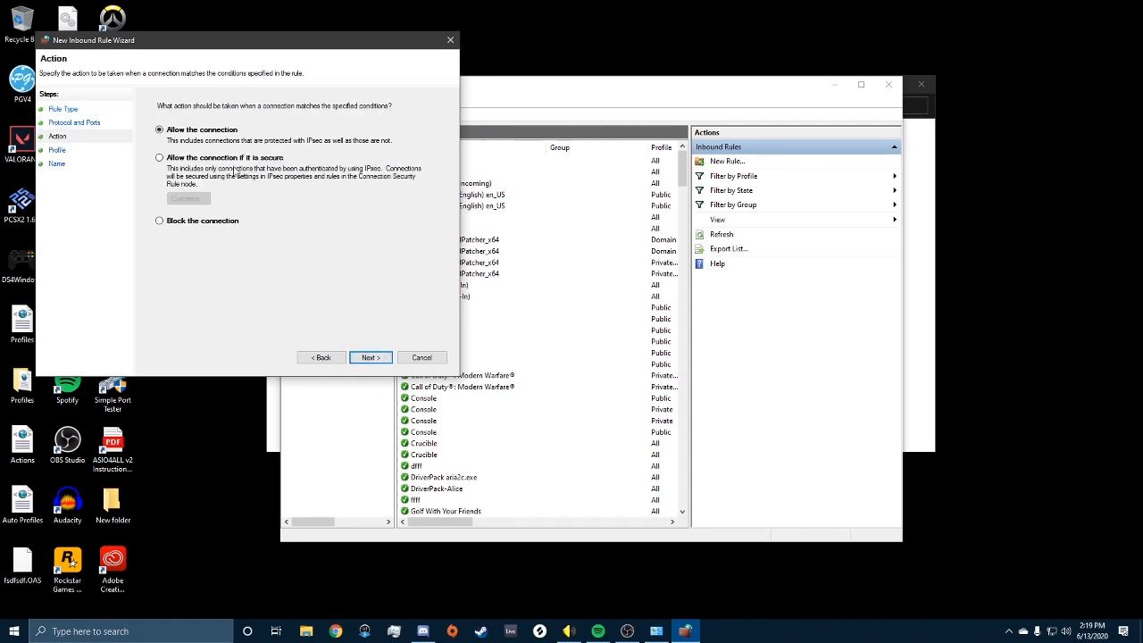
pyautogui.click(371, 357)
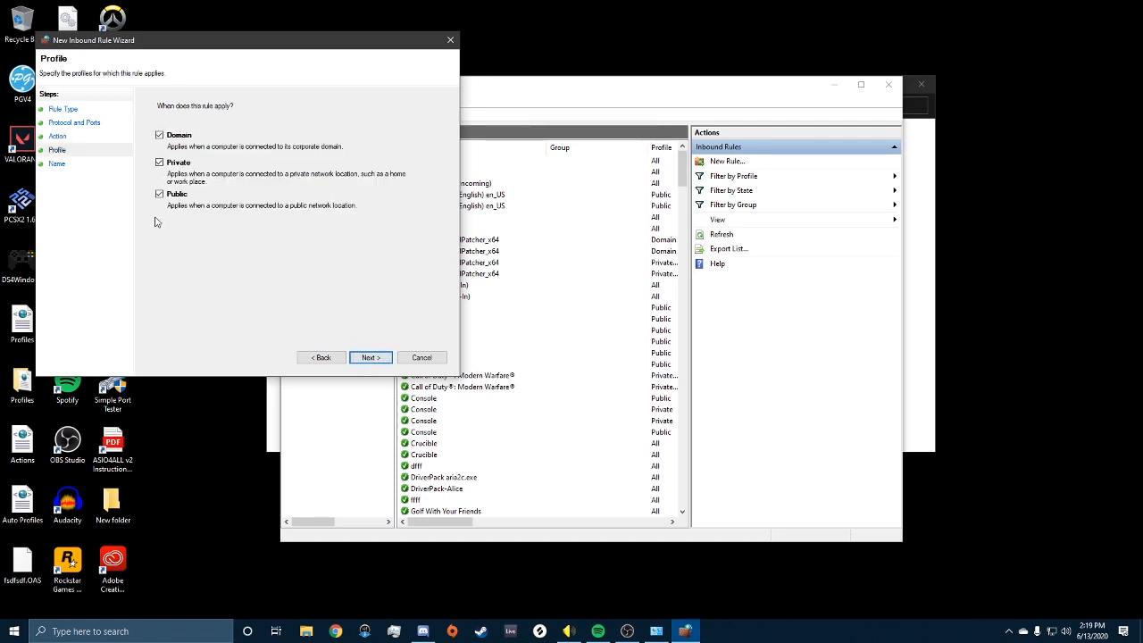
pyautogui.click(372, 359)
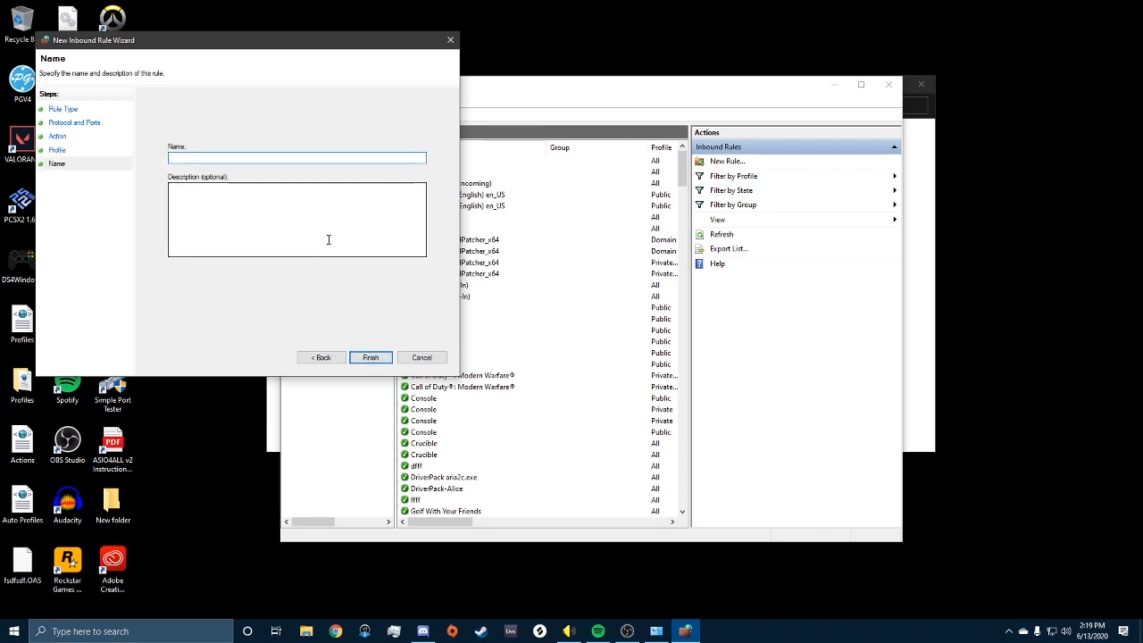
pyautogui.click(416, 358)
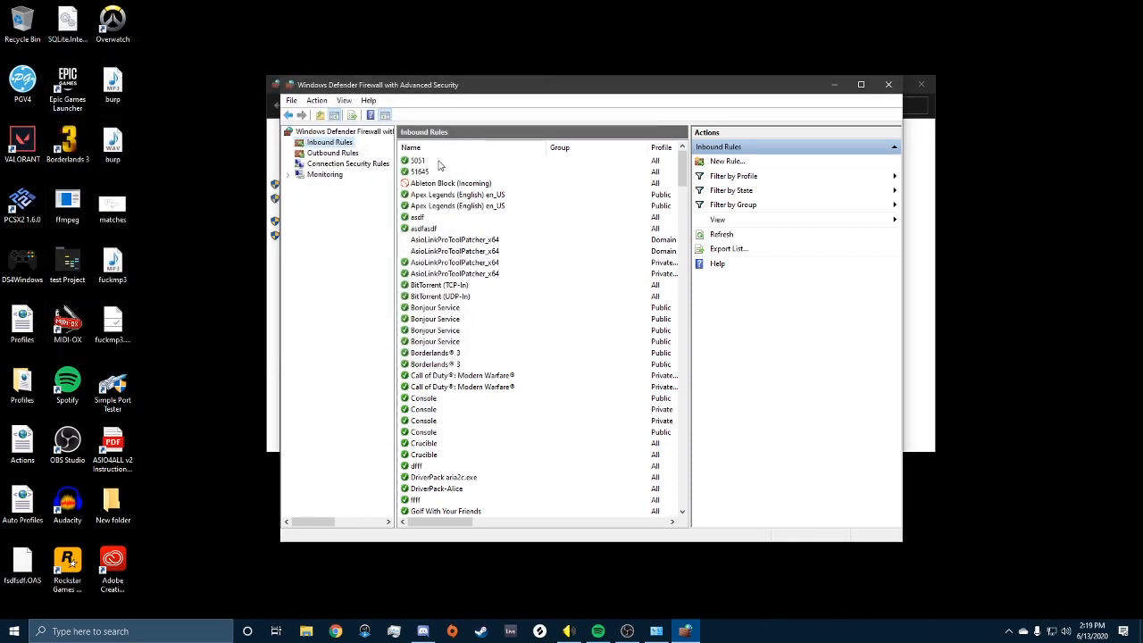
# Step: Switch to Outbound Rules and start a port-based New Outbound Rule
pyautogui.click(438, 161)
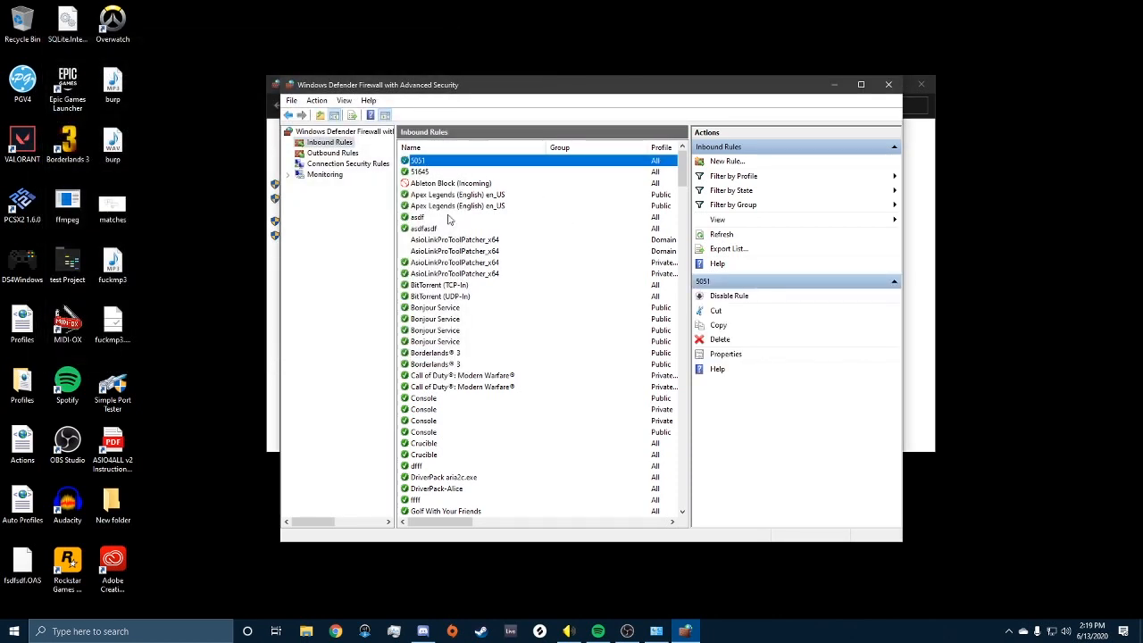
pyautogui.click(333, 152)
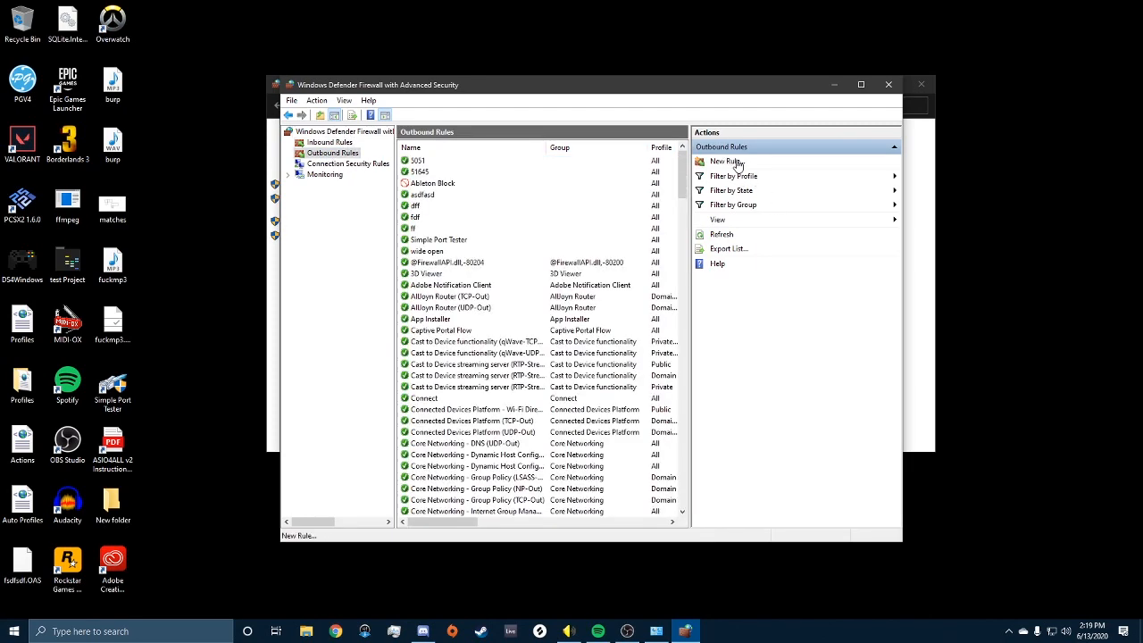
pyautogui.click(732, 161)
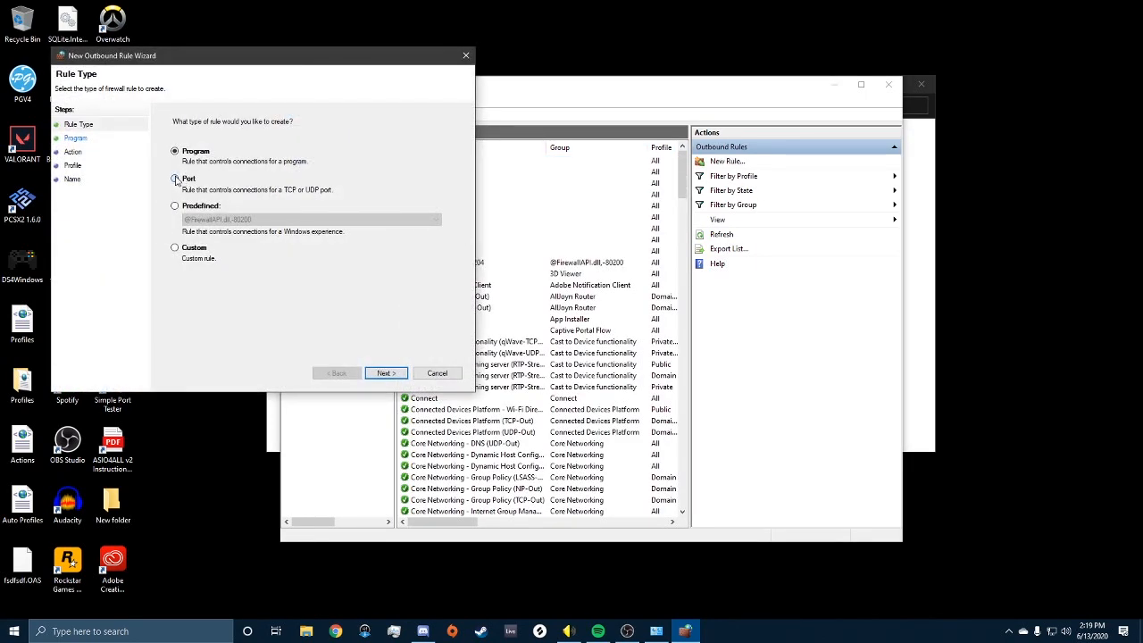
pyautogui.click(176, 180)
pyautogui.click(386, 373)
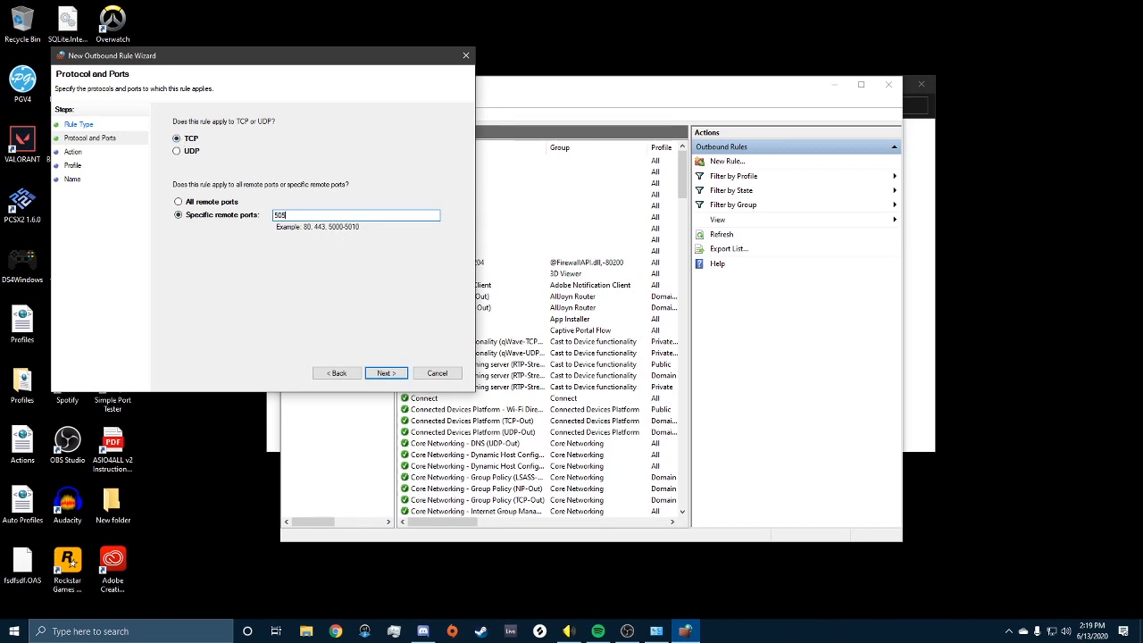
# Step: Enter ports 5050-505, pass the Action and Profile steps, then cancel the wizard
pyautogui.write('5050-5051')
pyautogui.click(394, 373)
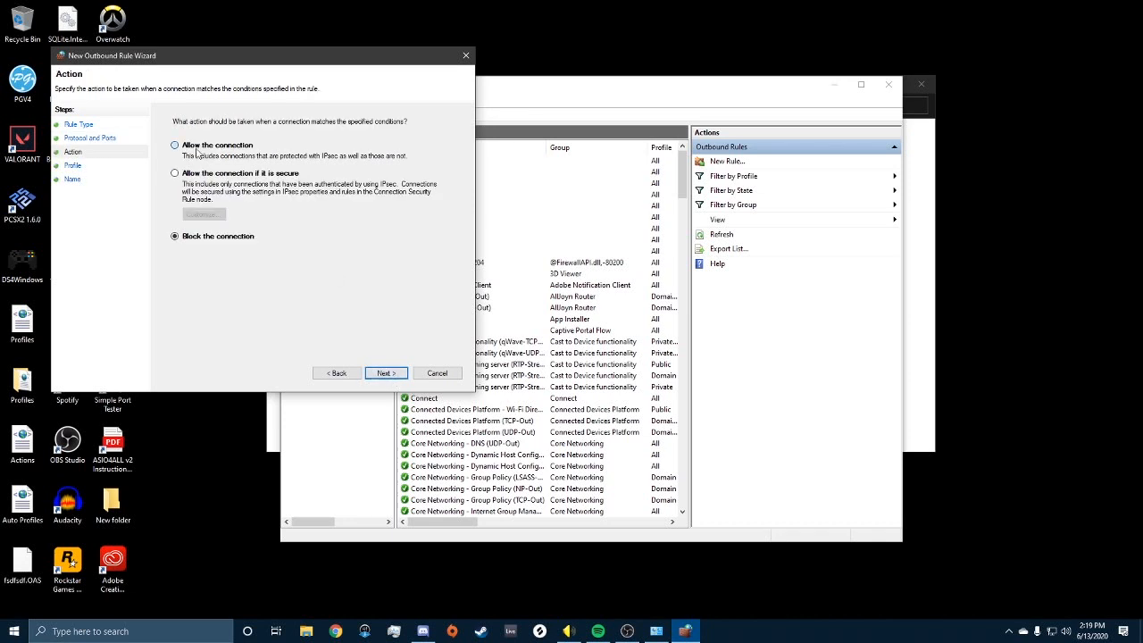
pyautogui.click(384, 373)
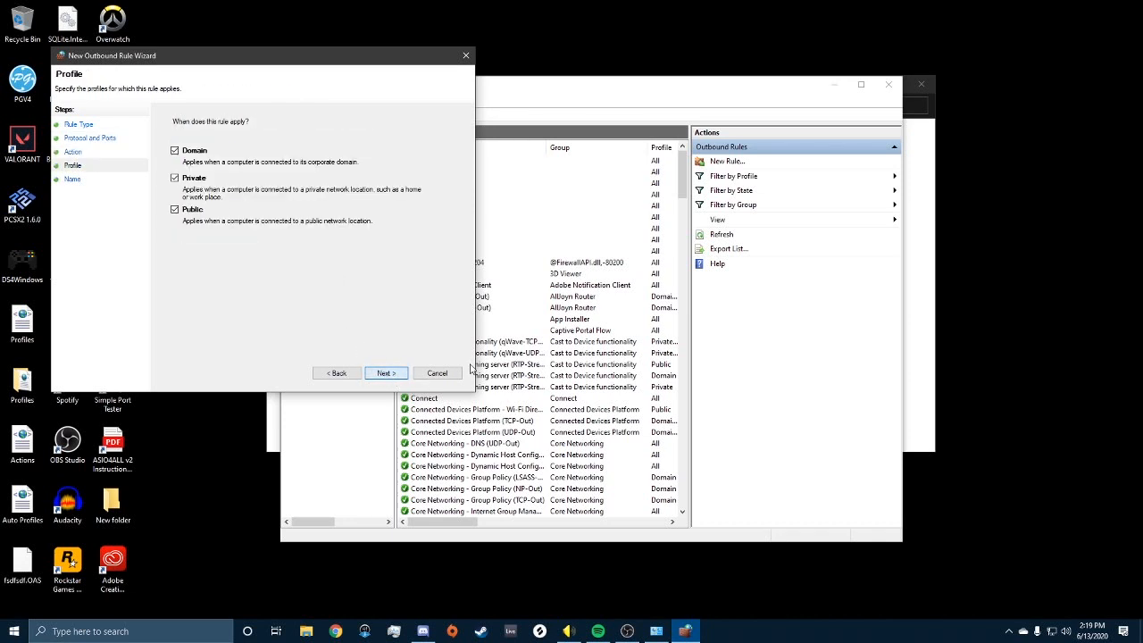
pyautogui.click(389, 373)
pyautogui.click(436, 373)
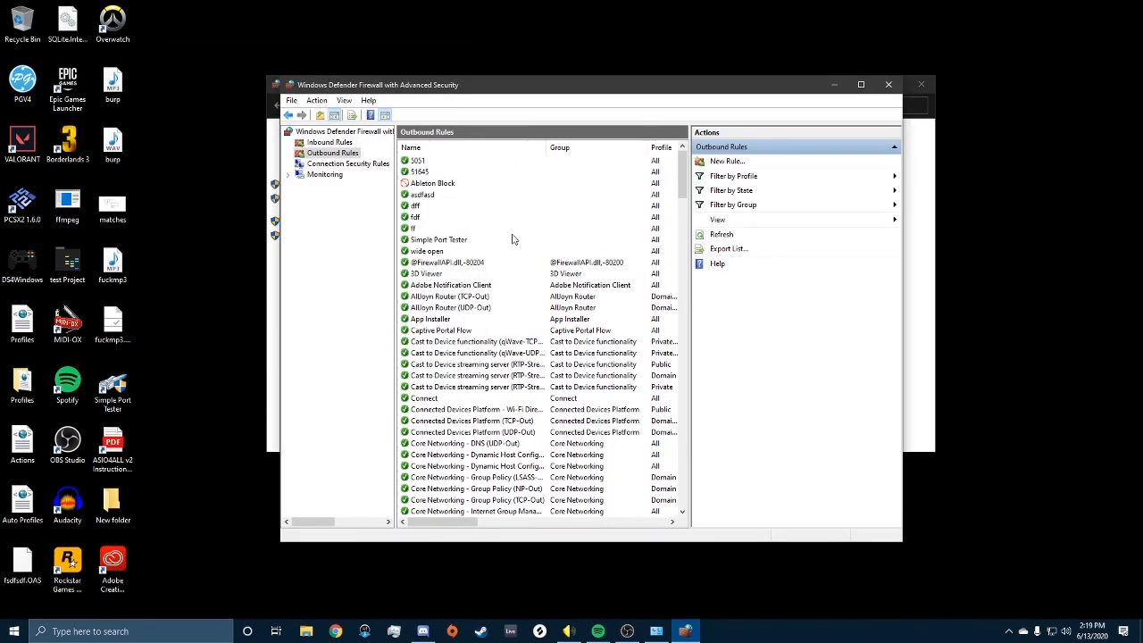
# Step: Close the Advanced Security window and the Windows Defender Firewall control panel
pyautogui.click(889, 84)
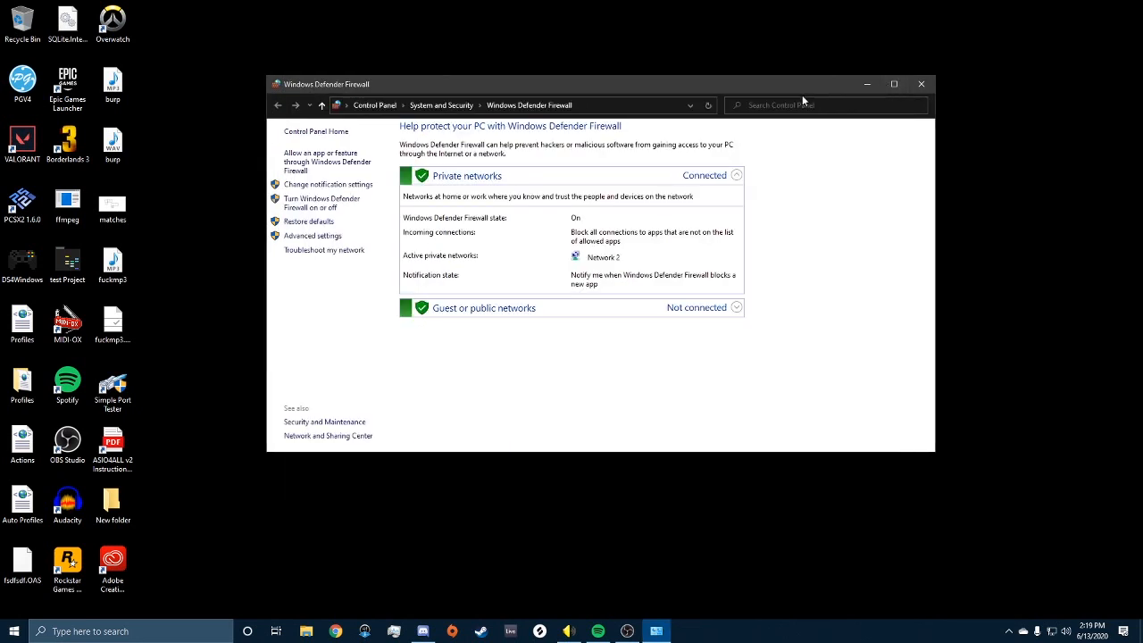
pyautogui.click(921, 84)
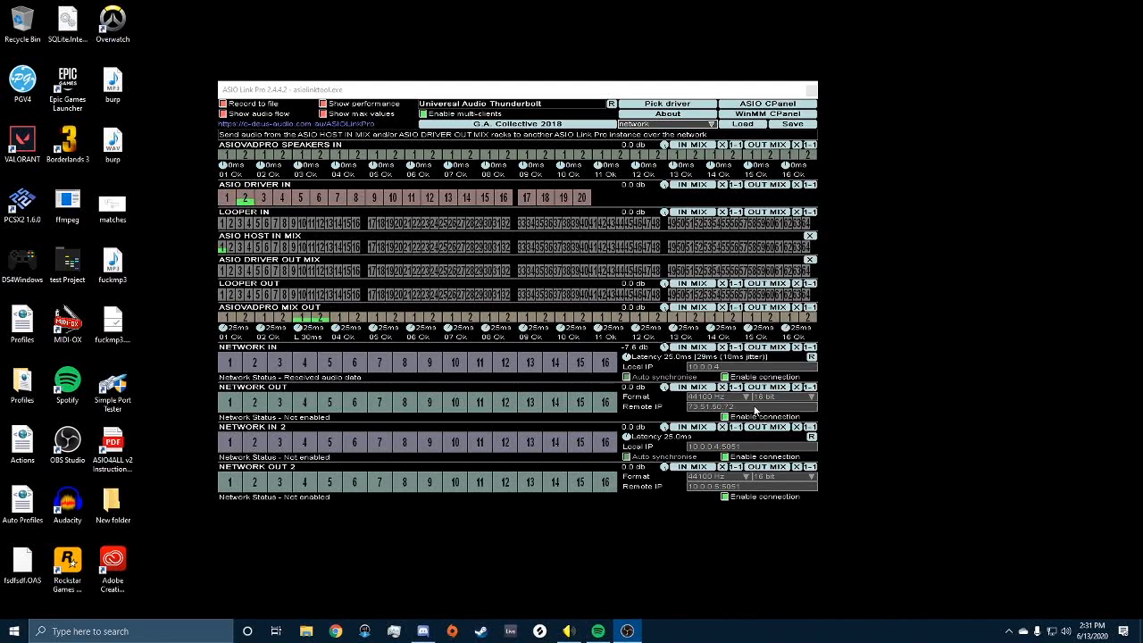
# Step: Disable Network Out, change its Remote IP to 10.0.0.5, and re-enable the connection
pyautogui.click(725, 417)
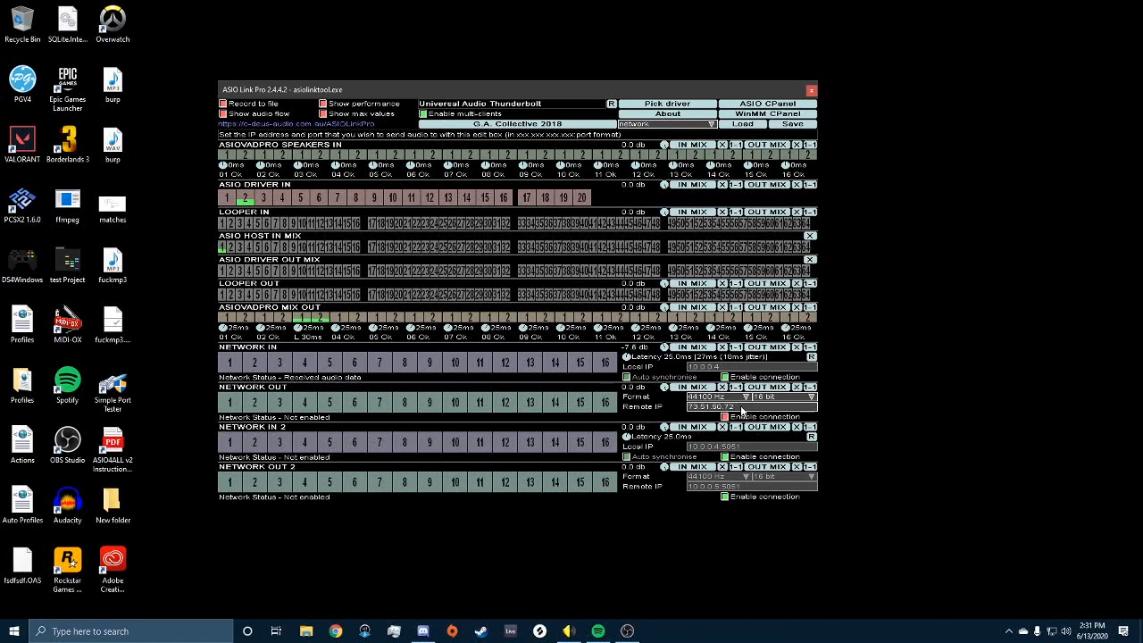
pyautogui.press('BackSpace')
pyautogui.press('BackSpace')
pyautogui.press('BackSpace')
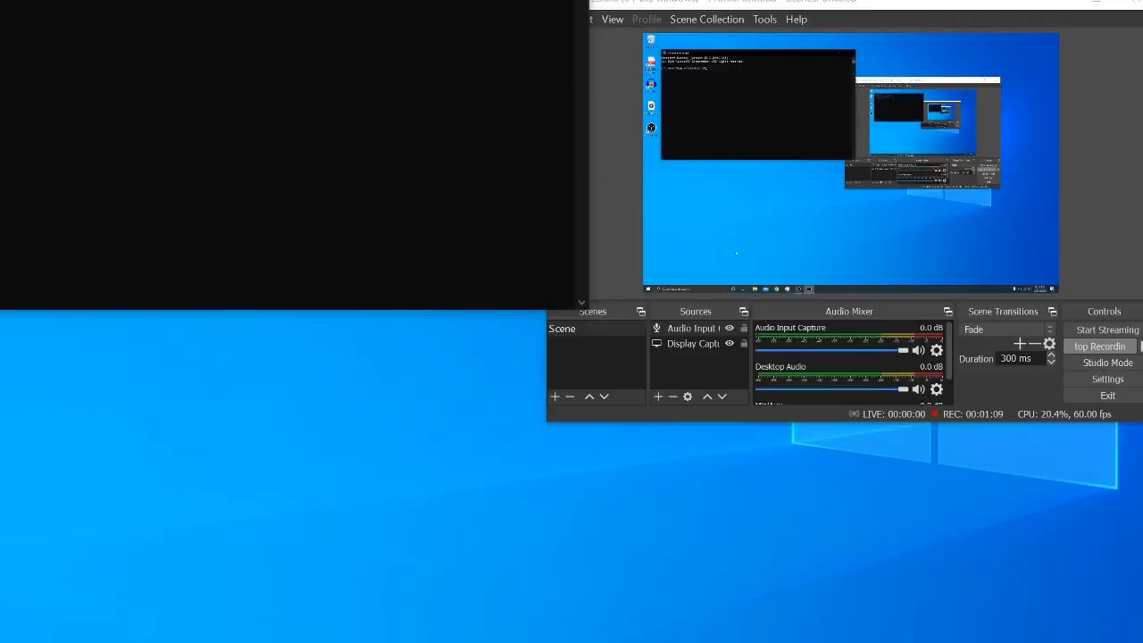
pyautogui.press('Return')
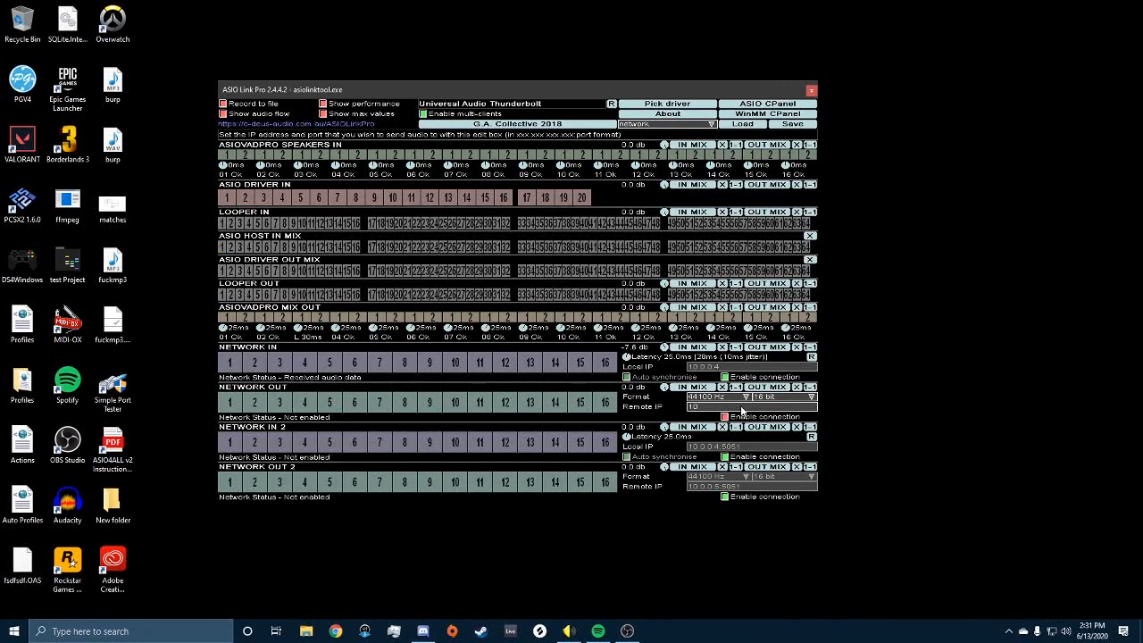
pyautogui.write('.0')
pyautogui.click(724, 417)
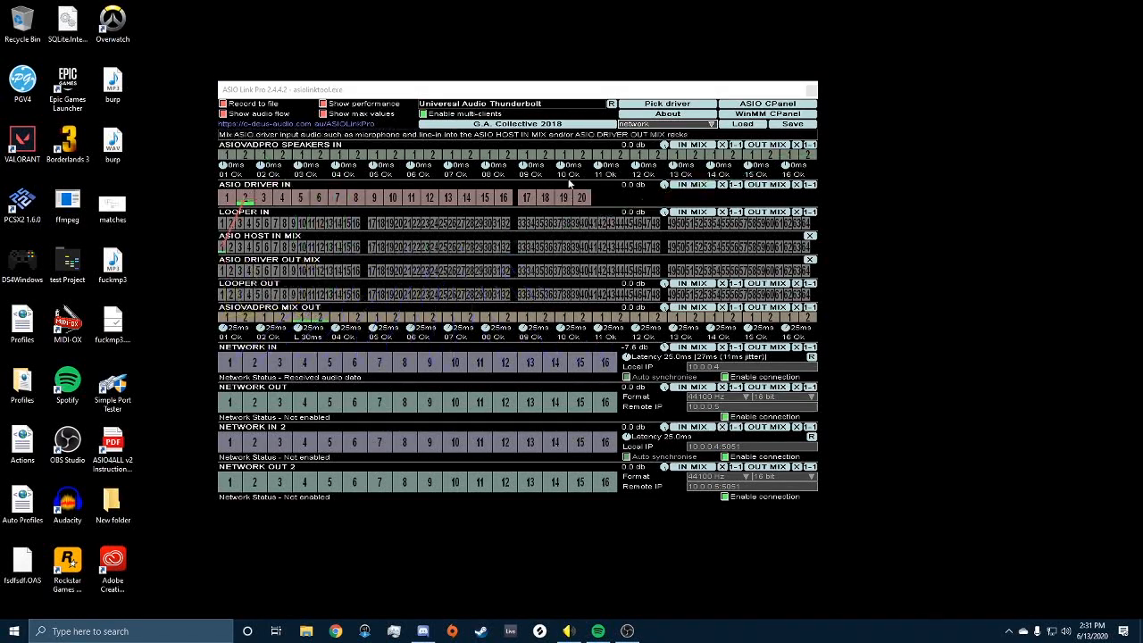
pyautogui.moveTo(565, 89); pyautogui.dragTo(677, 100)
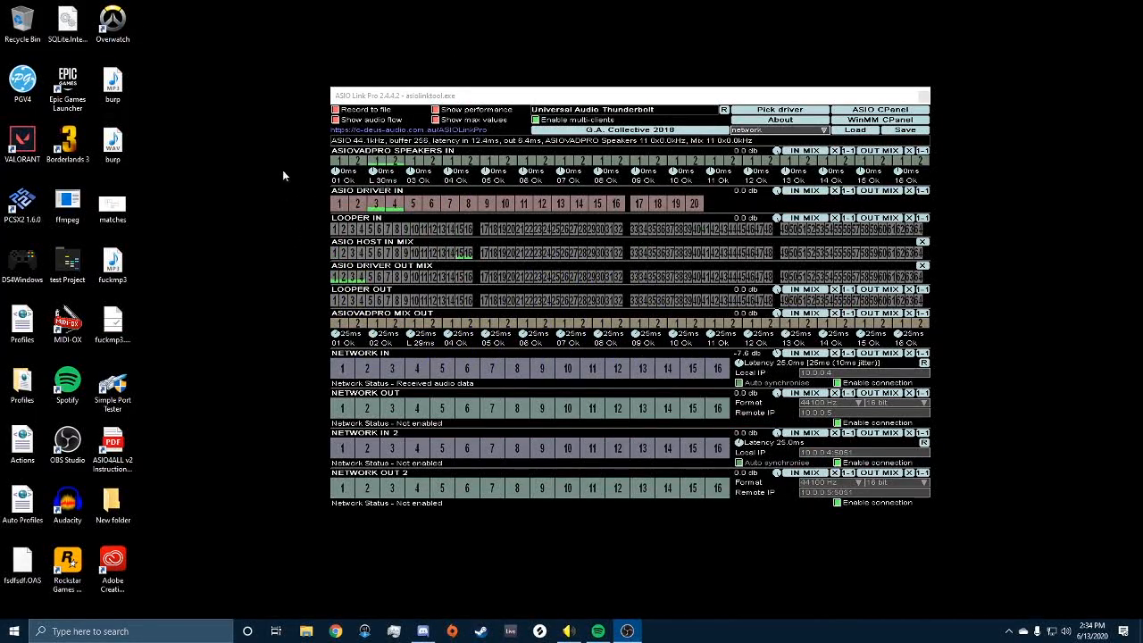
# Step: Inspect the routing lines of the Speakers In, Host In Mix and output racks
pyautogui.moveTo(377, 163)
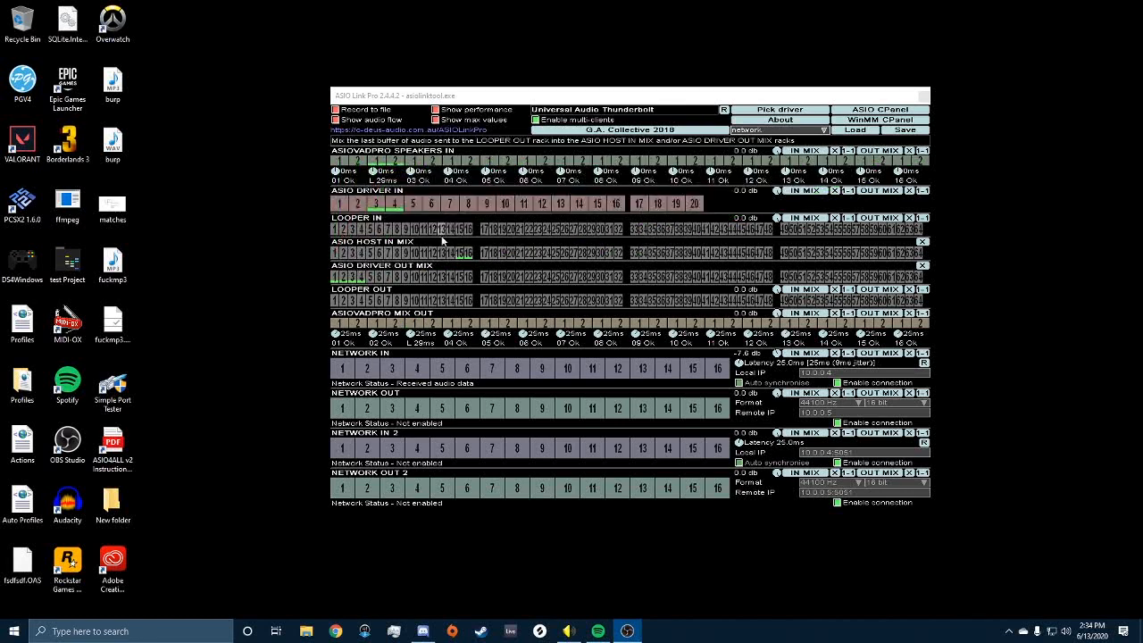
pyautogui.moveTo(459, 255)
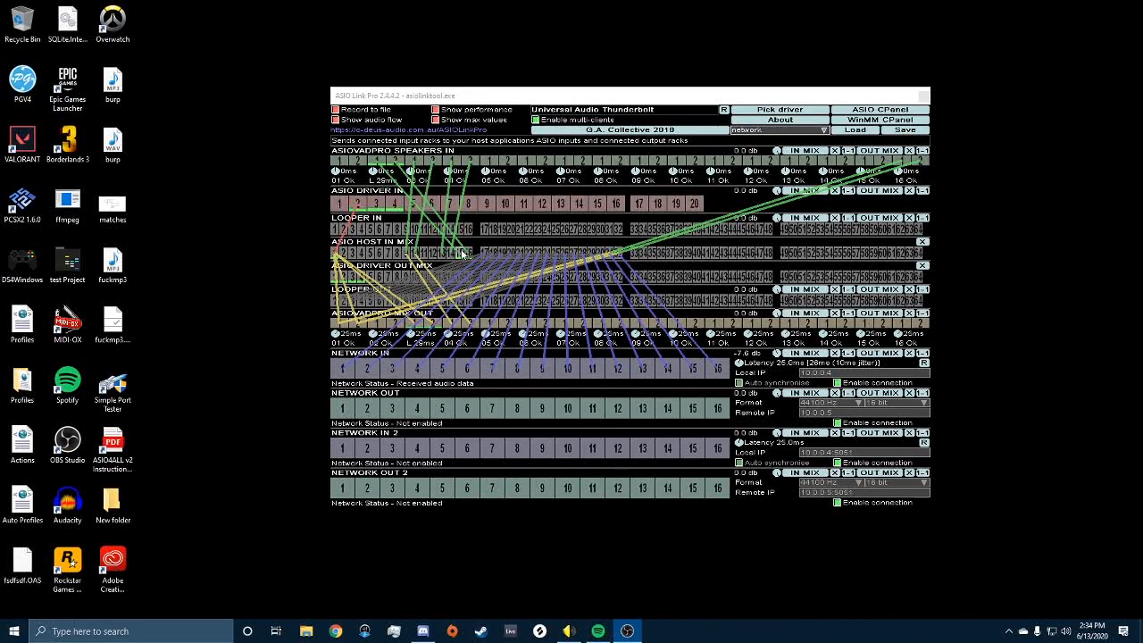
pyautogui.moveTo(462, 305)
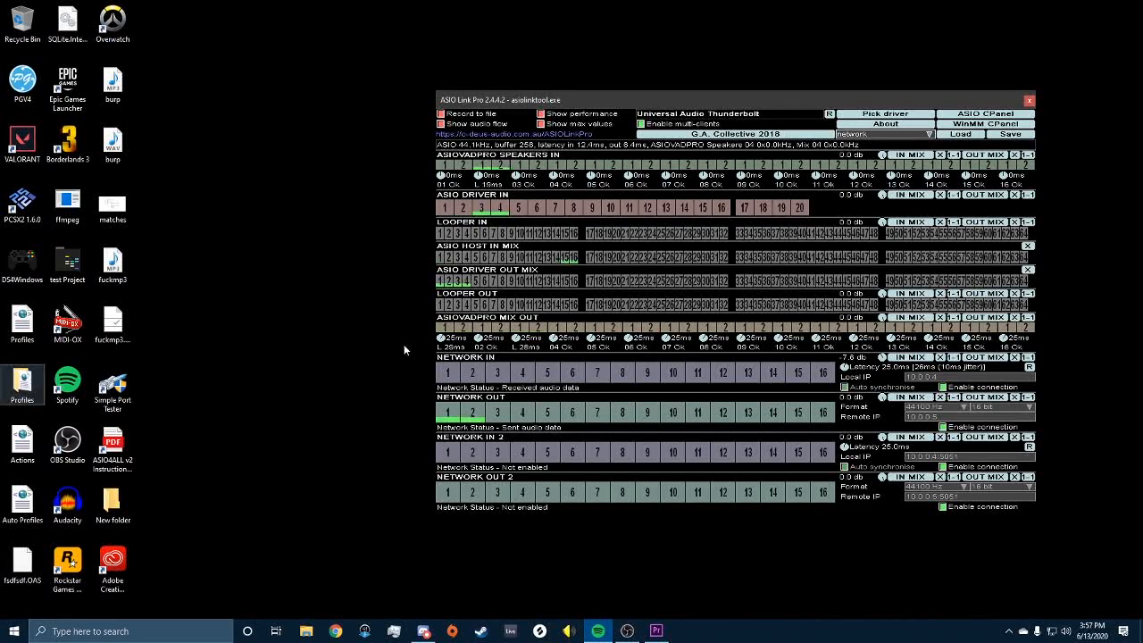
# Step: Inspect the routing through the Speakers In, Host In Mix and Network Out racks
pyautogui.moveTo(489, 167)
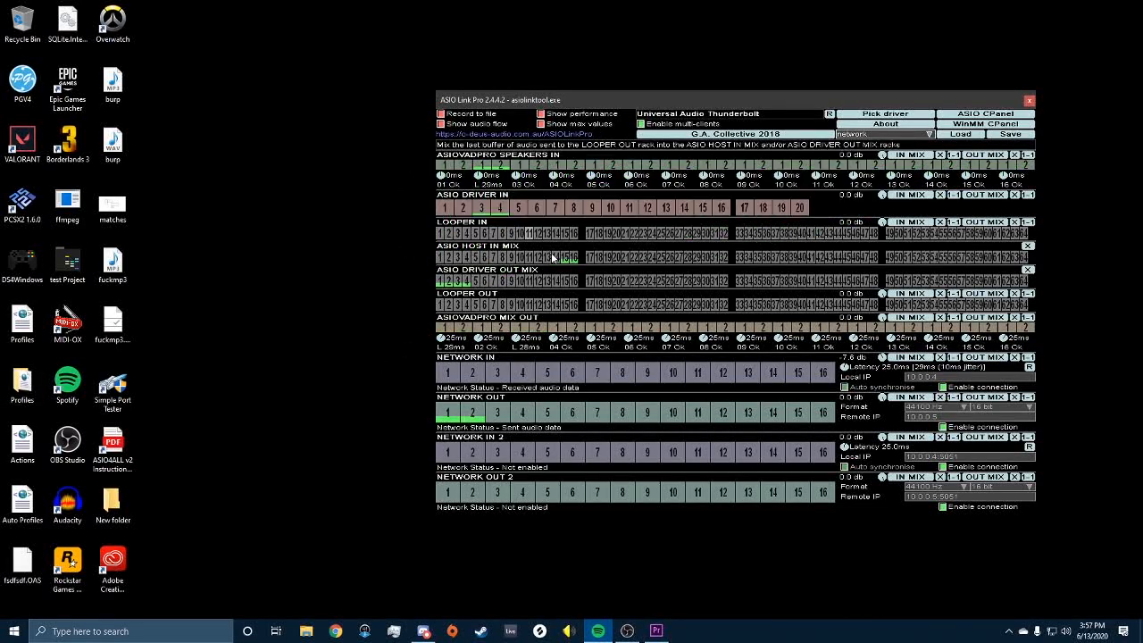
pyautogui.moveTo(577, 259)
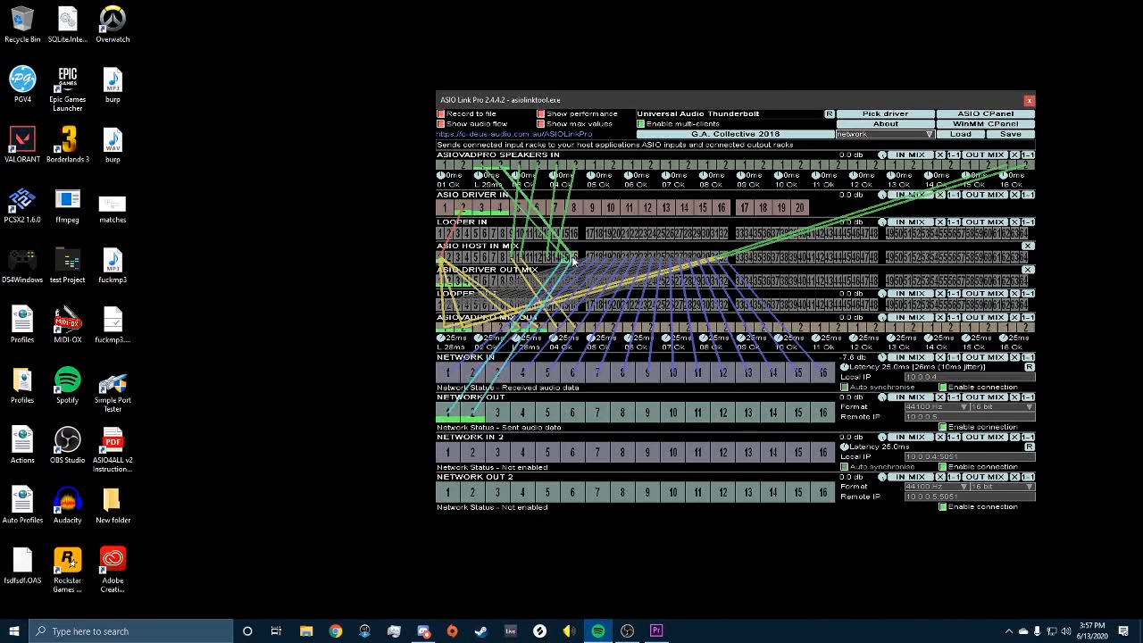
pyautogui.moveTo(462, 412)
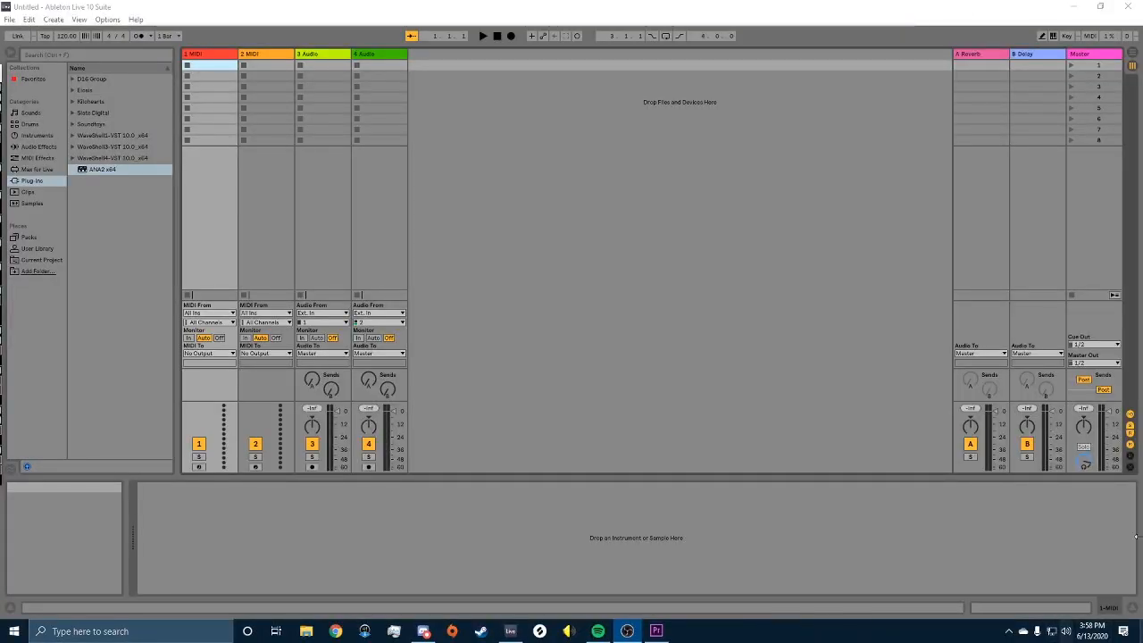
# Step: In Ableton Live, open the most recent Live Set and dismiss the missing plug-ins warning
pyautogui.click(478, 315)
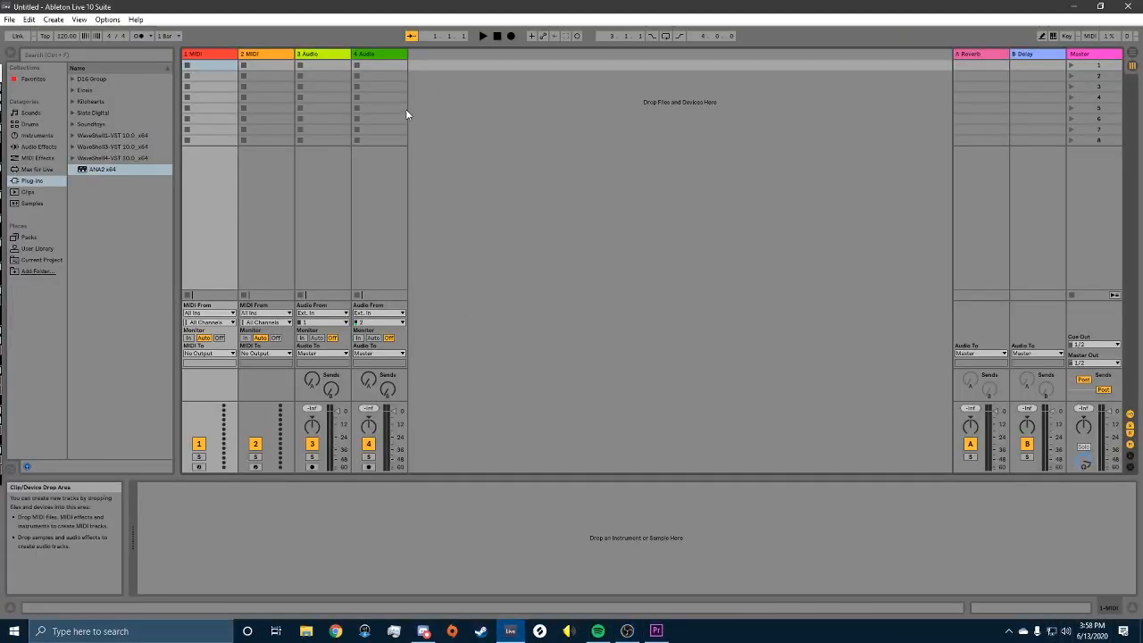
pyautogui.click(9, 19)
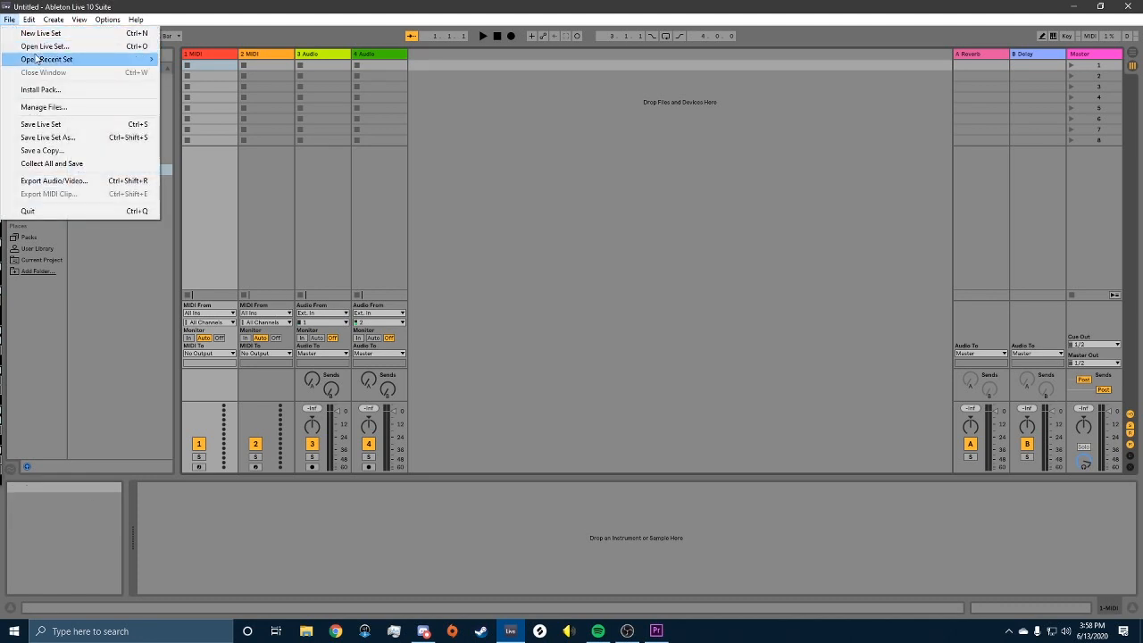
pyautogui.moveTo(89, 61)
pyautogui.click(204, 57)
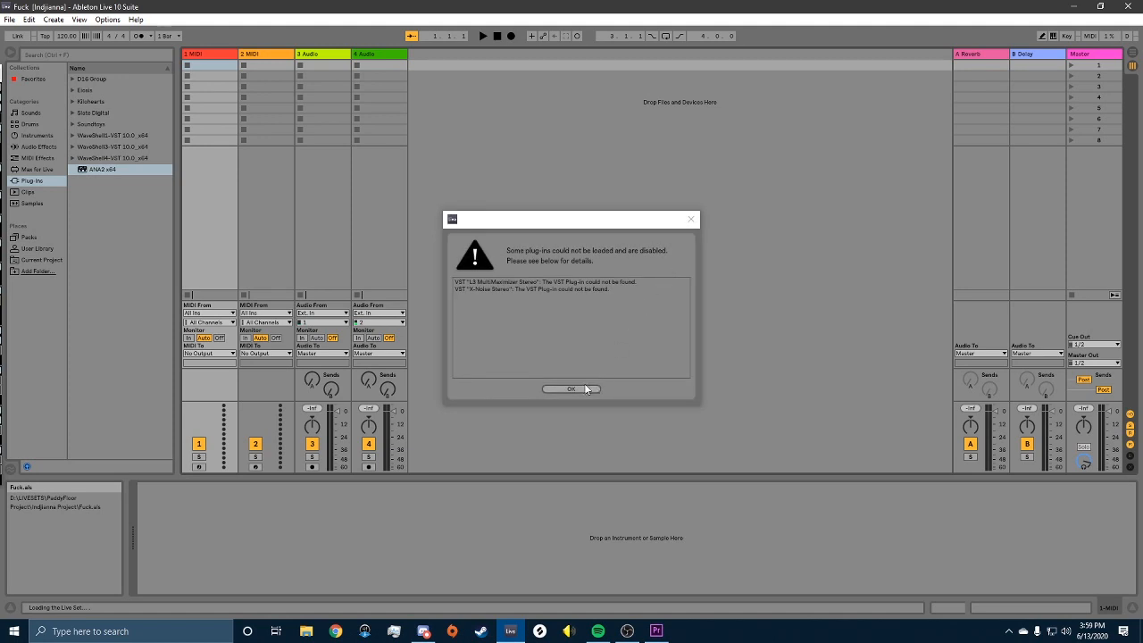
pyautogui.click(579, 392)
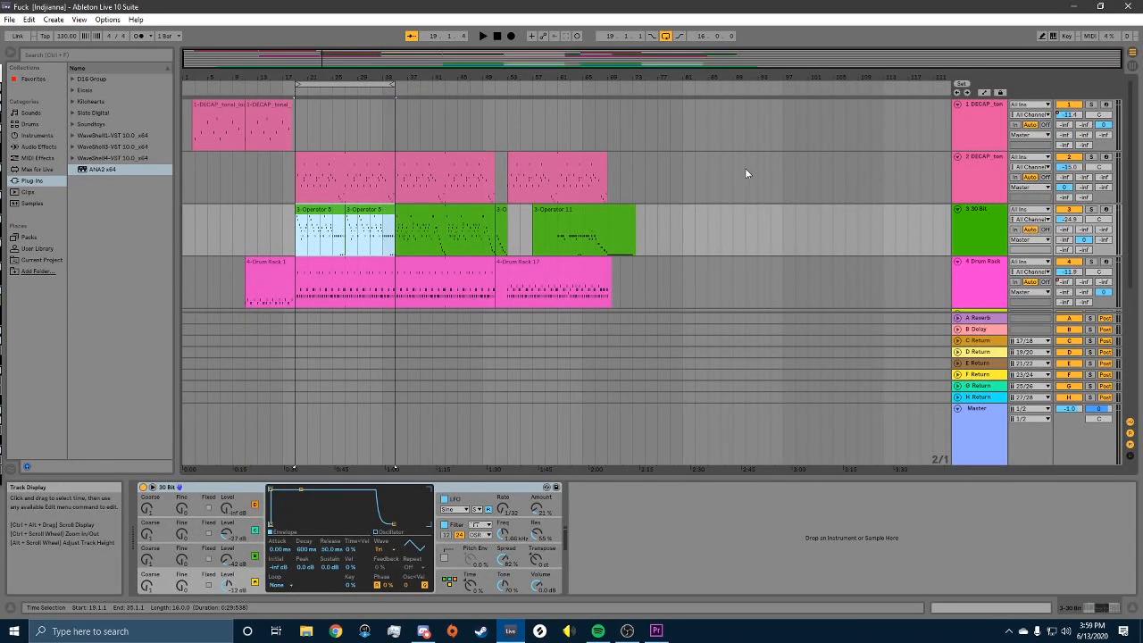
# Step: Select the C Return and H Return tracks in the arrangement
pyautogui.scroll(-5, 498, 191)
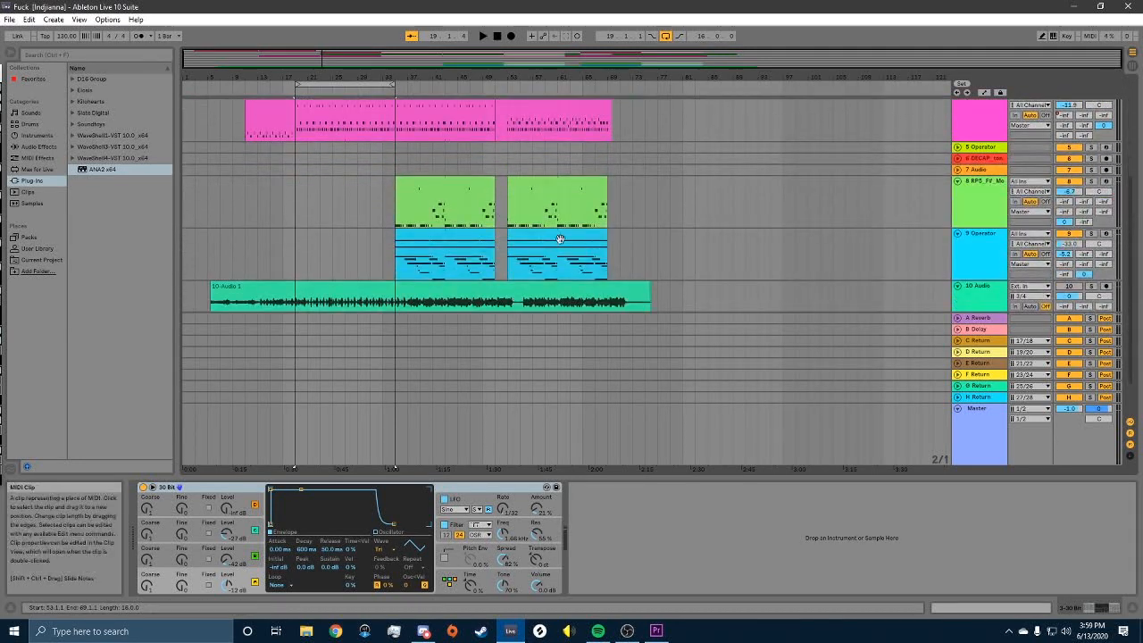
pyautogui.scroll(-1, 786, 245)
pyautogui.scroll(5, 779, 233)
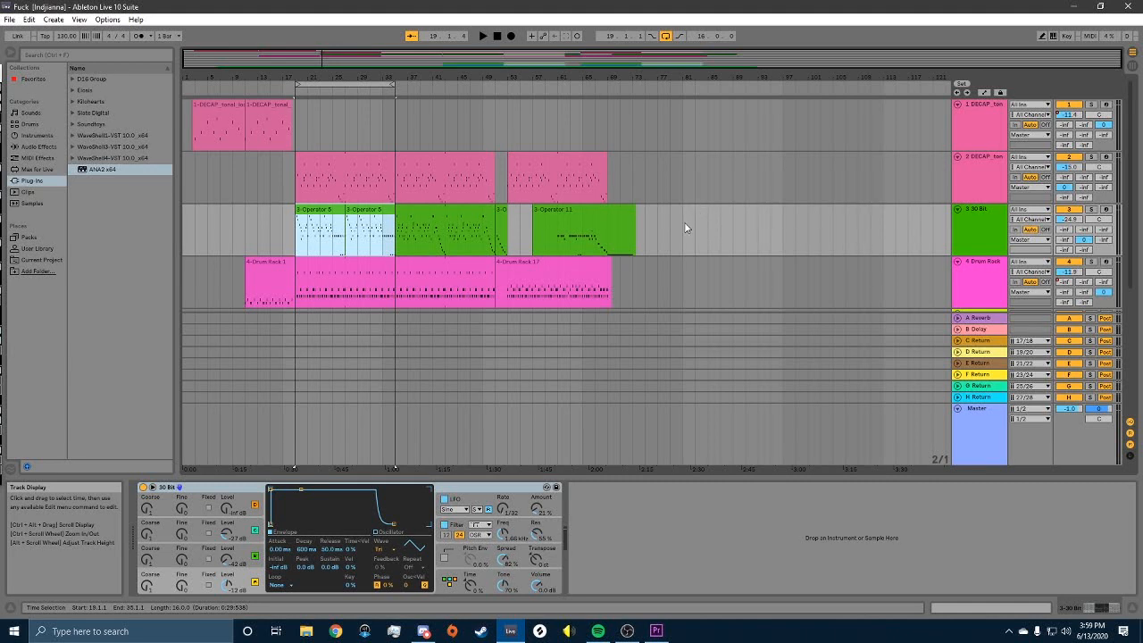
pyautogui.click(979, 341)
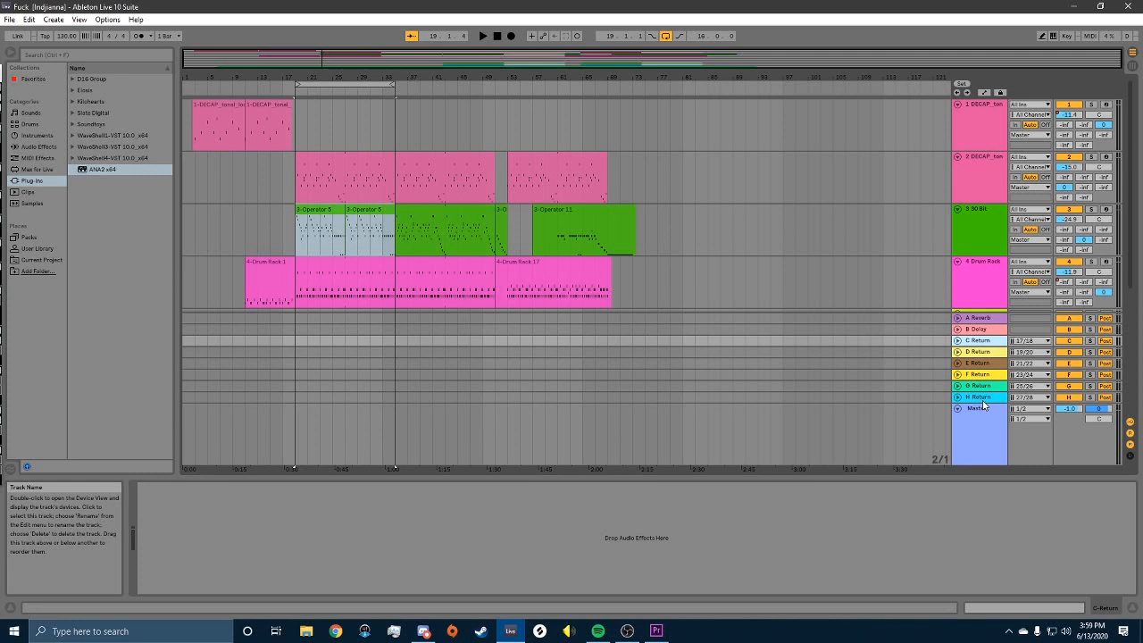
pyautogui.click(982, 398)
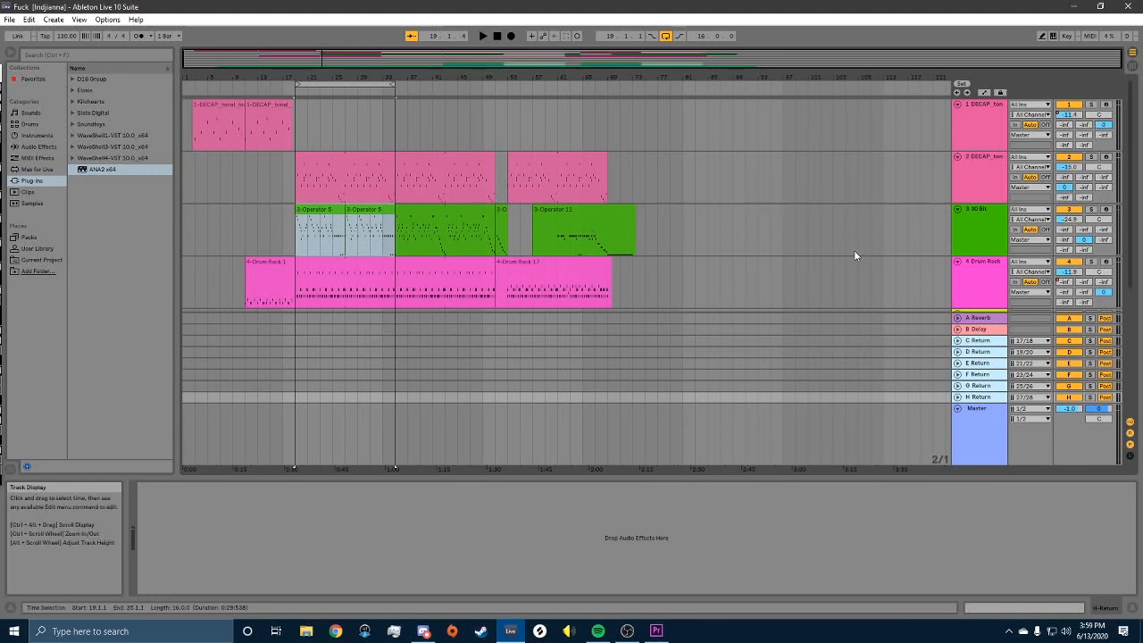
pyautogui.scroll(-8, 740, 223)
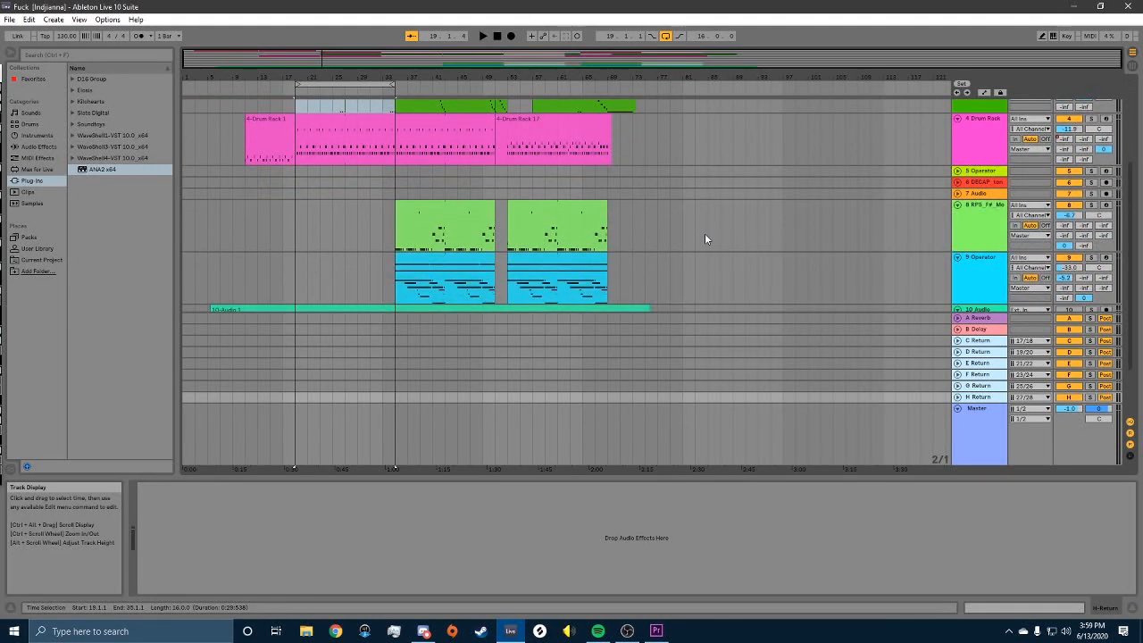
pyautogui.scroll(8, 678, 230)
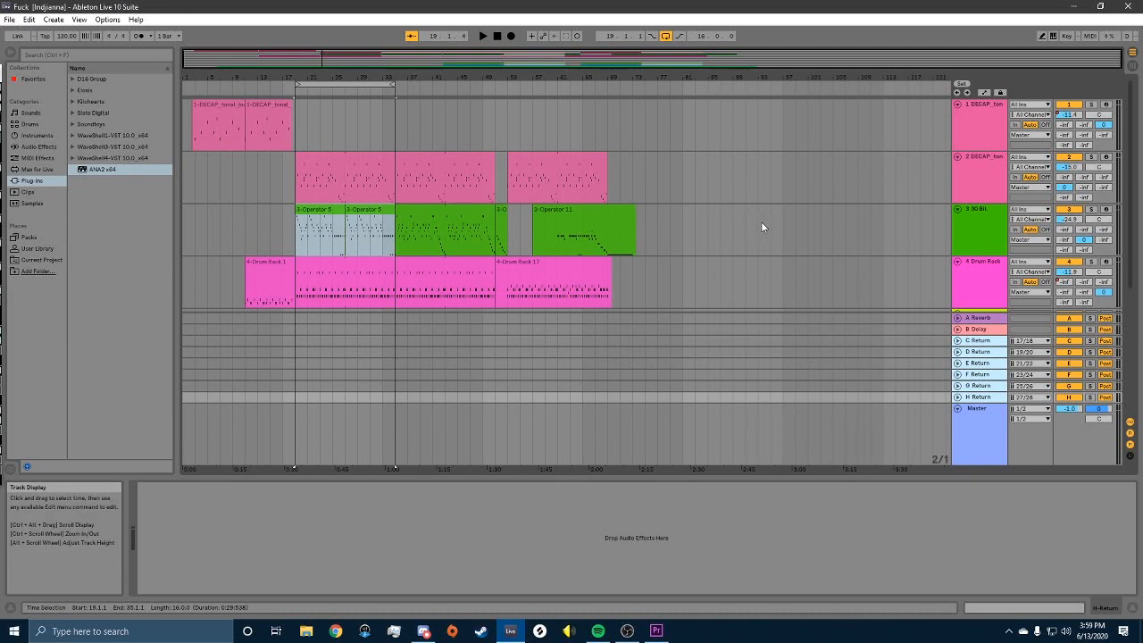
# Step: Confirm C Return outputs to Ext. Out 17/18 and unfold its track controls
pyautogui.click(966, 223)
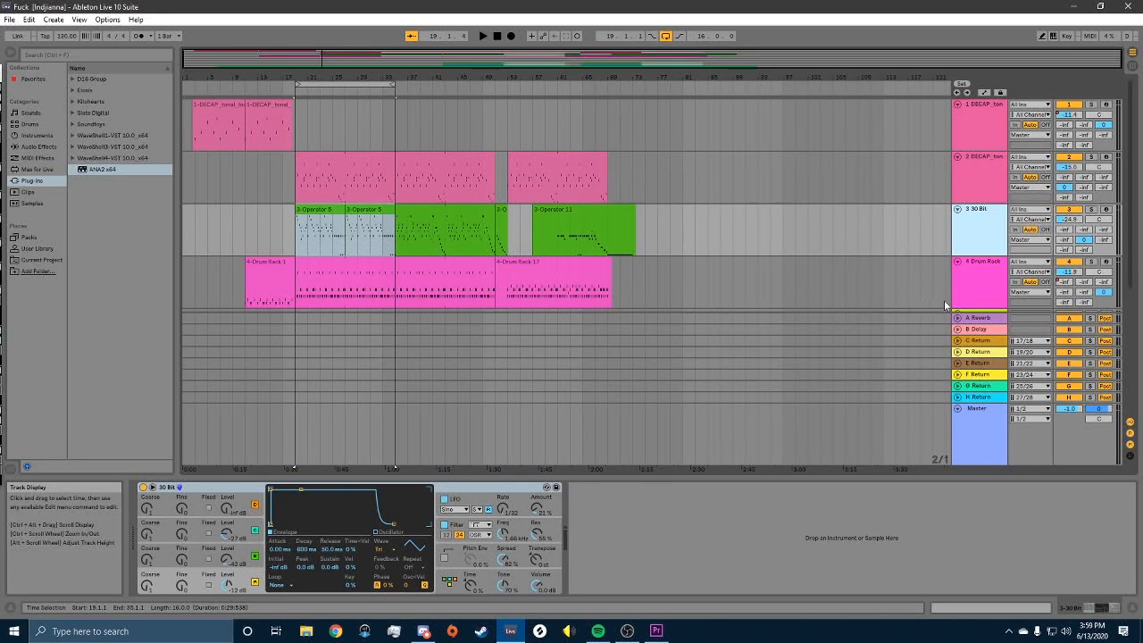
pyautogui.click(1039, 345)
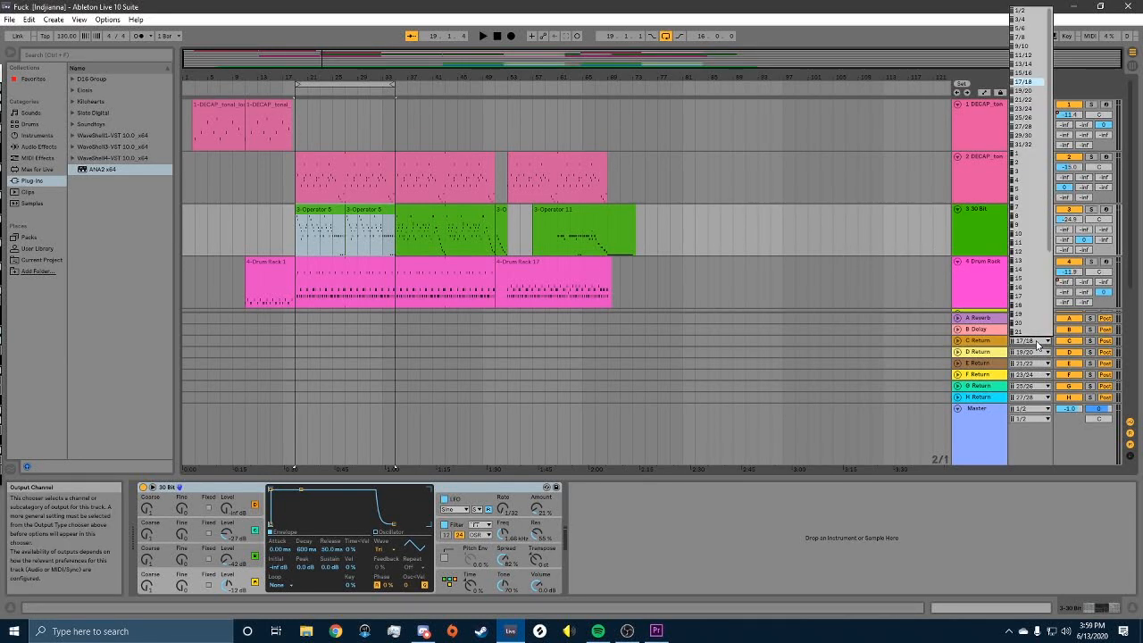
pyautogui.click(1038, 345)
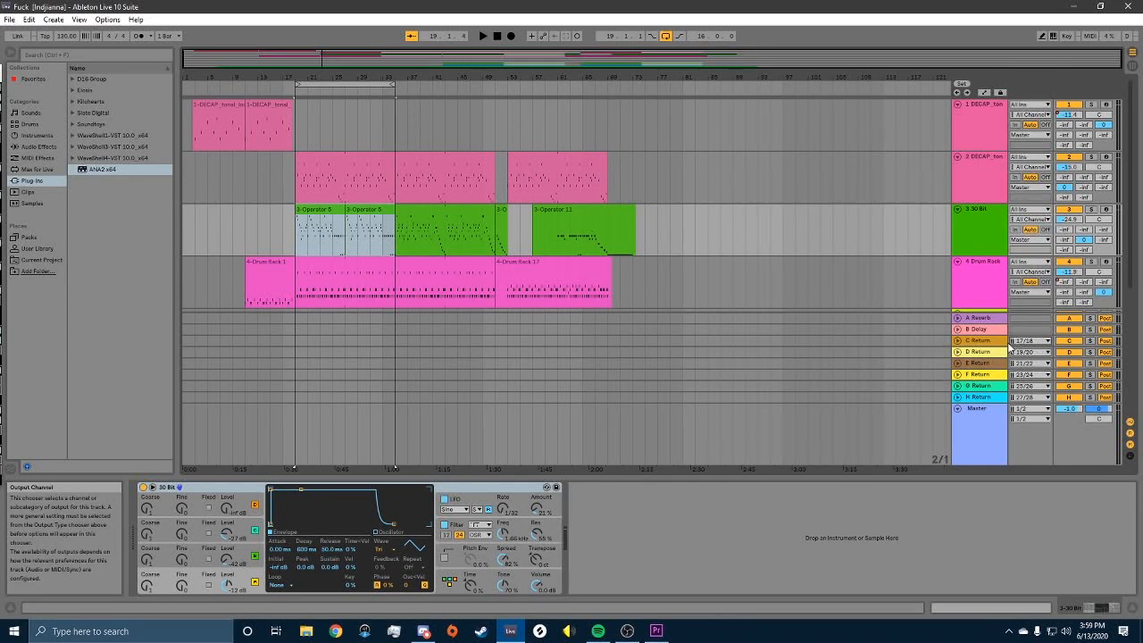
pyautogui.click(958, 340)
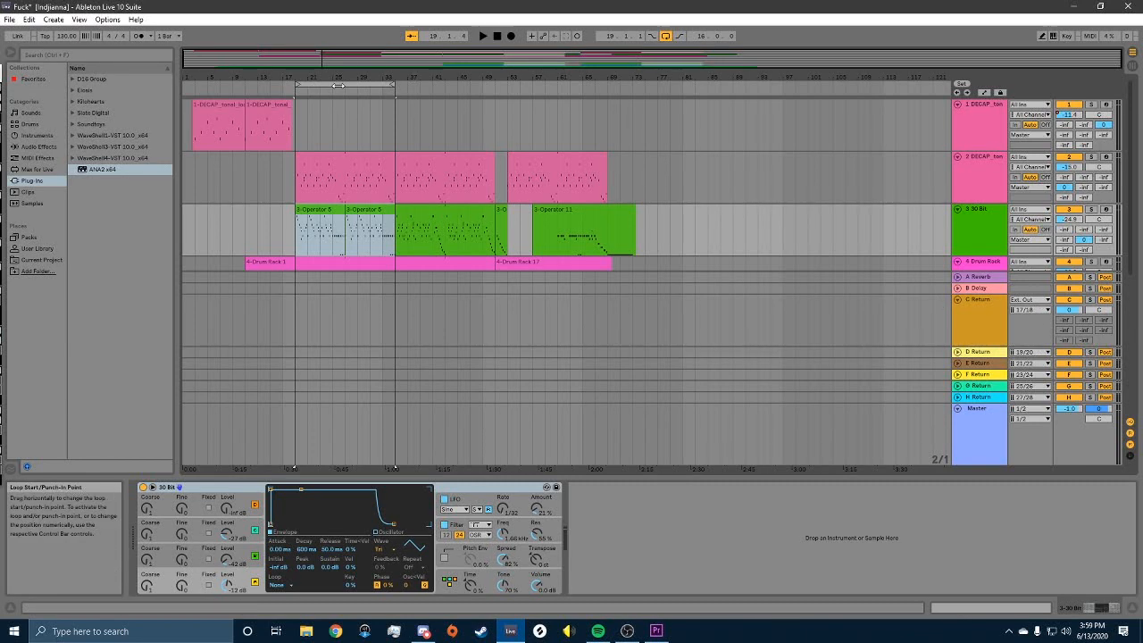
# Step: Check the Audio preferences, then bring ASIO Link Pro back over the arrangement
pyautogui.click(108, 19)
pyautogui.click(159, 329)
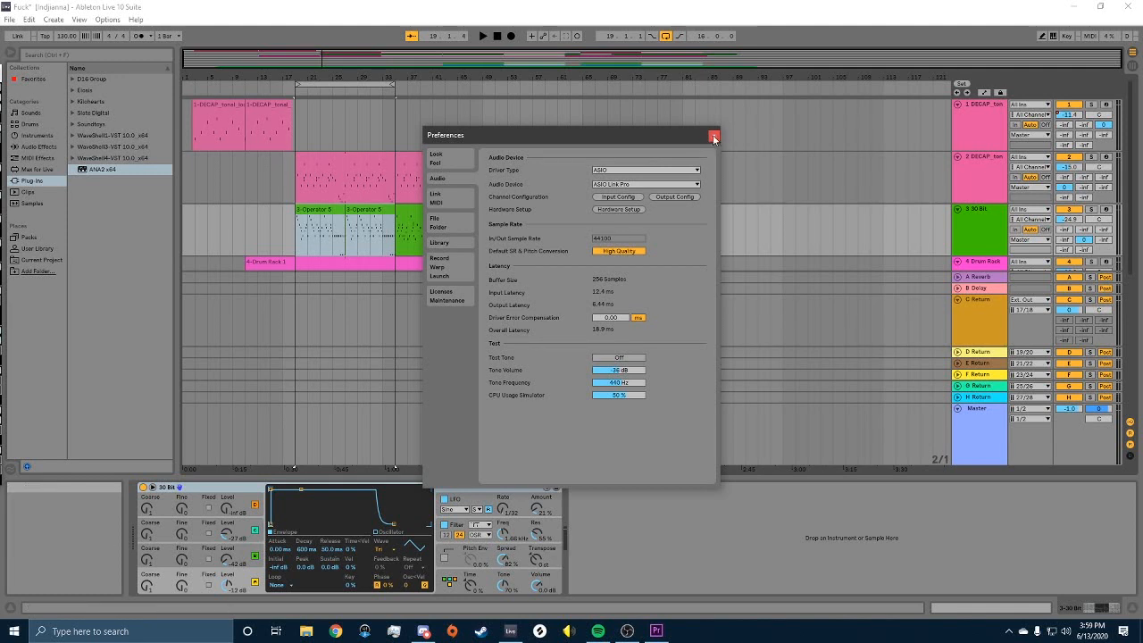
pyautogui.click(714, 137)
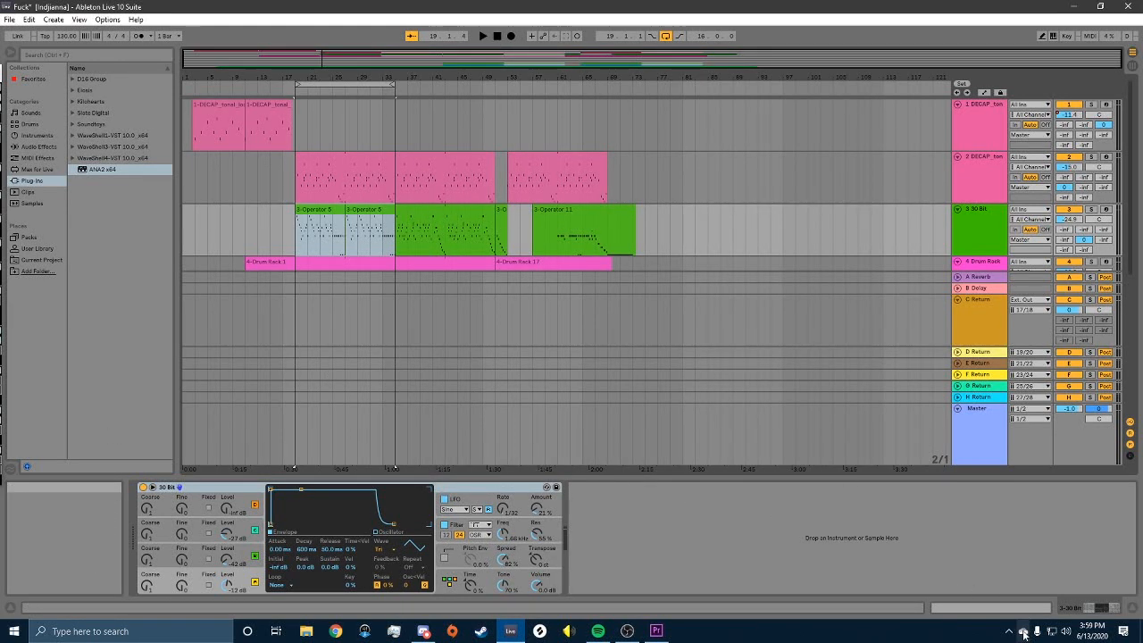
pyautogui.moveTo(0, 80); pyautogui.dragTo(493, 64)
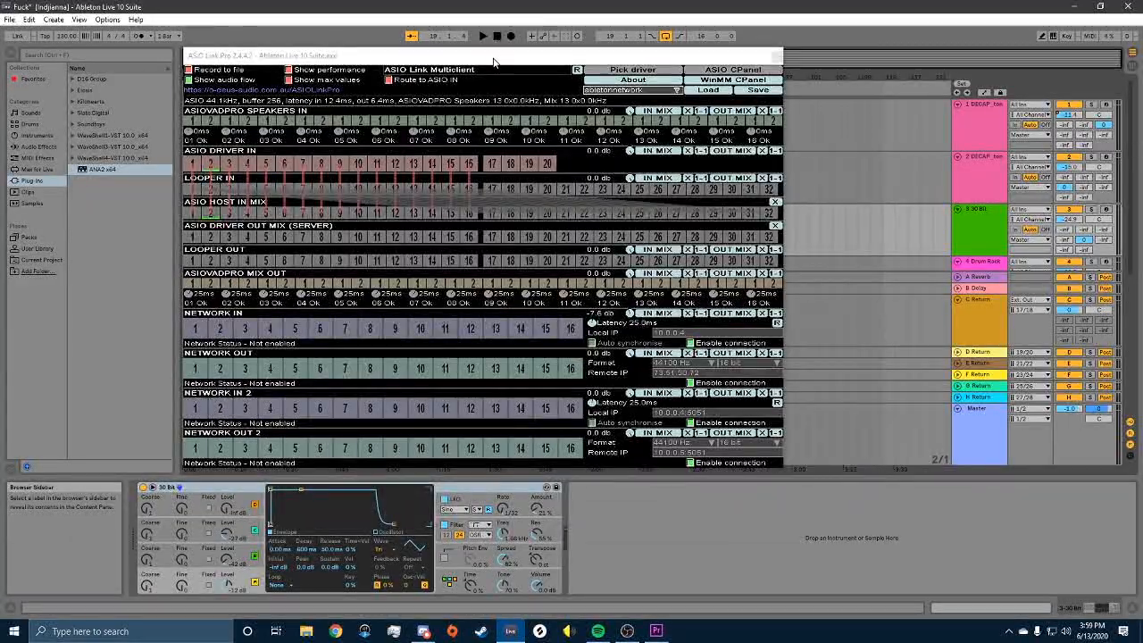
# Step: Move the ASIO Link Pro routing windows aside to uncover the arrangement clips
pyautogui.moveTo(493, 63); pyautogui.dragTo(498, 68)
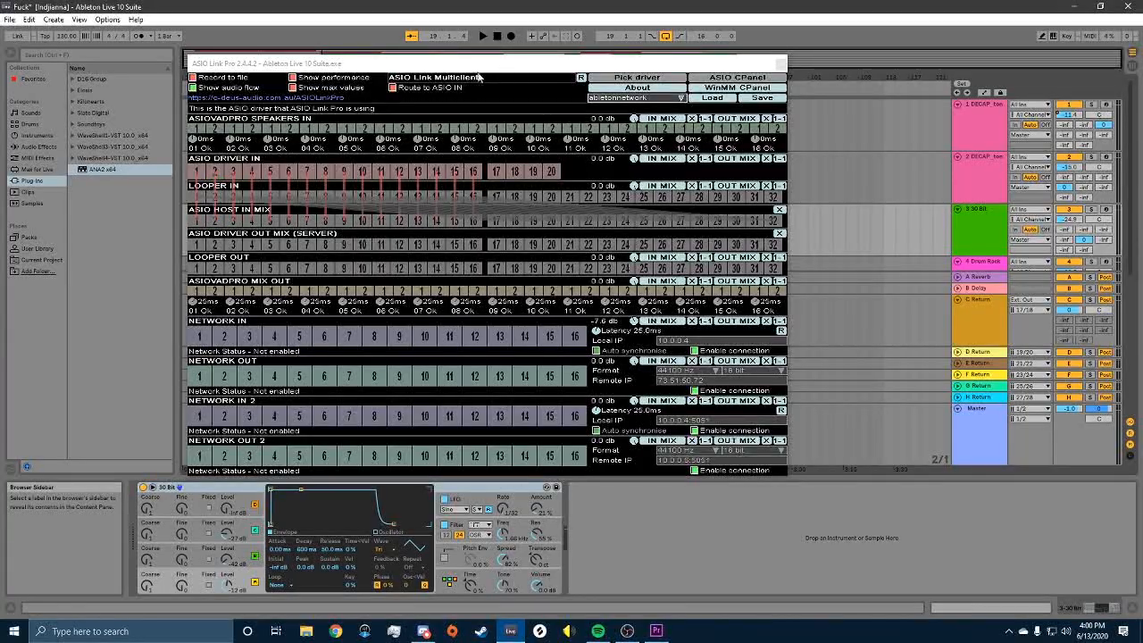
pyautogui.moveTo(512, 73); pyautogui.dragTo(736, 88)
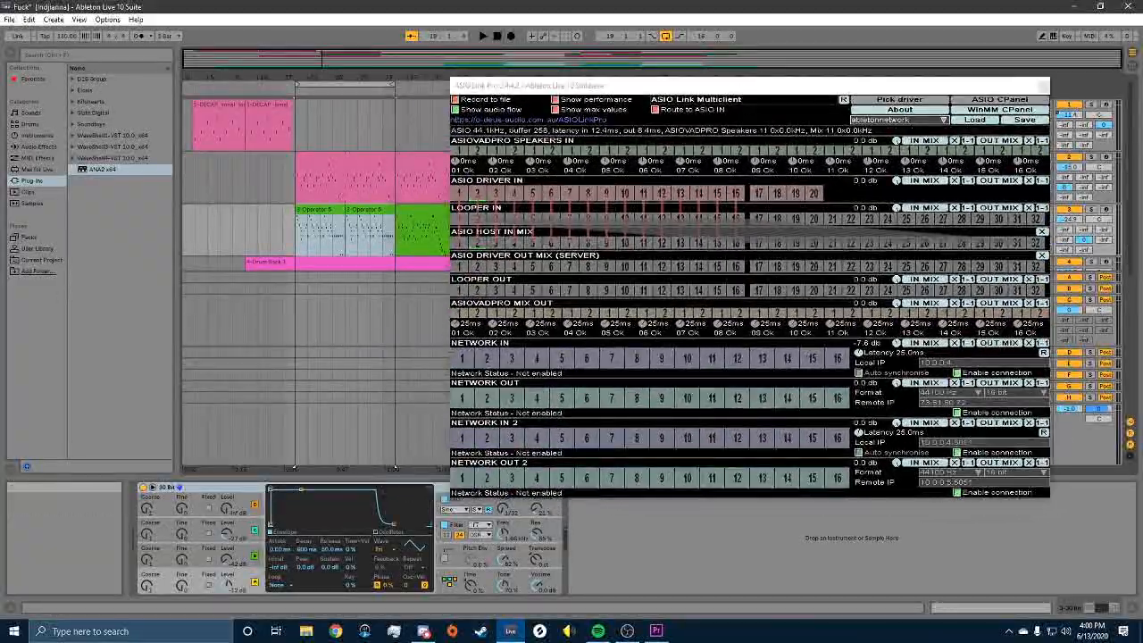
pyautogui.moveTo(432, 185); pyautogui.dragTo(528, 108)
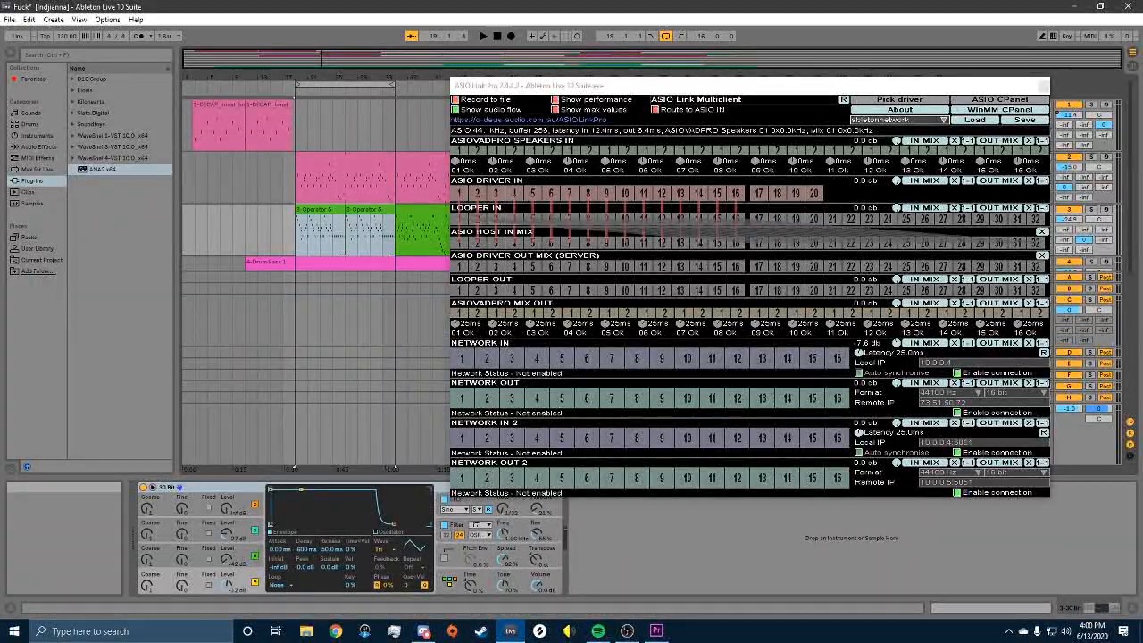
pyautogui.moveTo(710, 85); pyautogui.dragTo(344, 78)
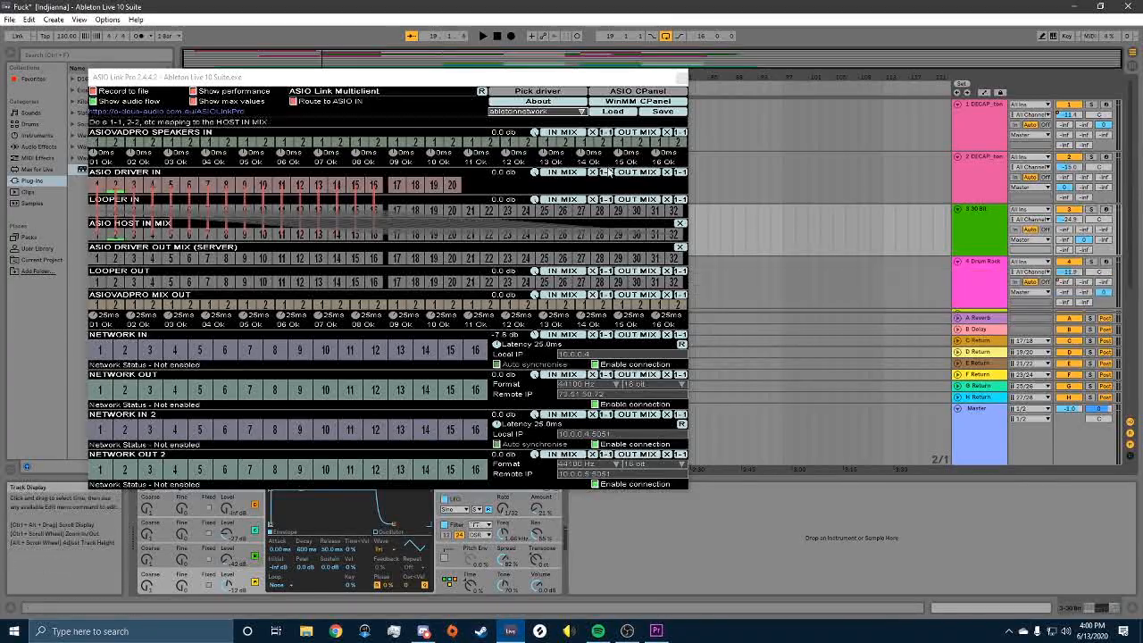
pyautogui.moveTo(494, 81); pyautogui.dragTo(639, 86)
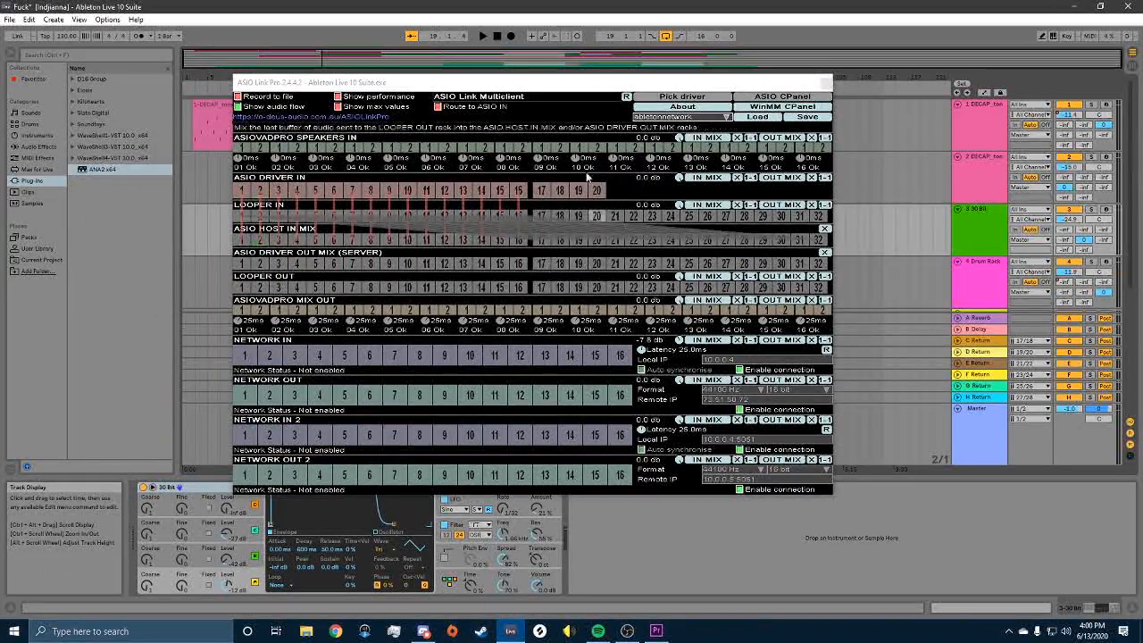
pyautogui.moveTo(532, 85); pyautogui.dragTo(543, 209)
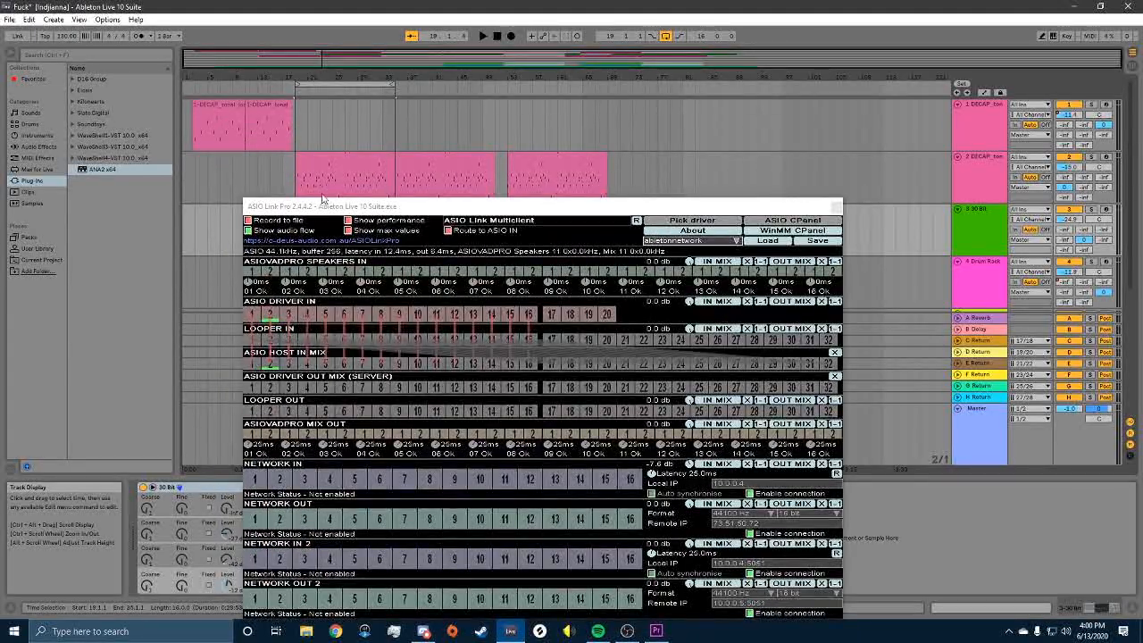
# Step: Loop bars 19–35 across all tracks and start playback
pyautogui.moveTo(328, 207); pyautogui.dragTo(329, 259)
pyautogui.click(302, 85)
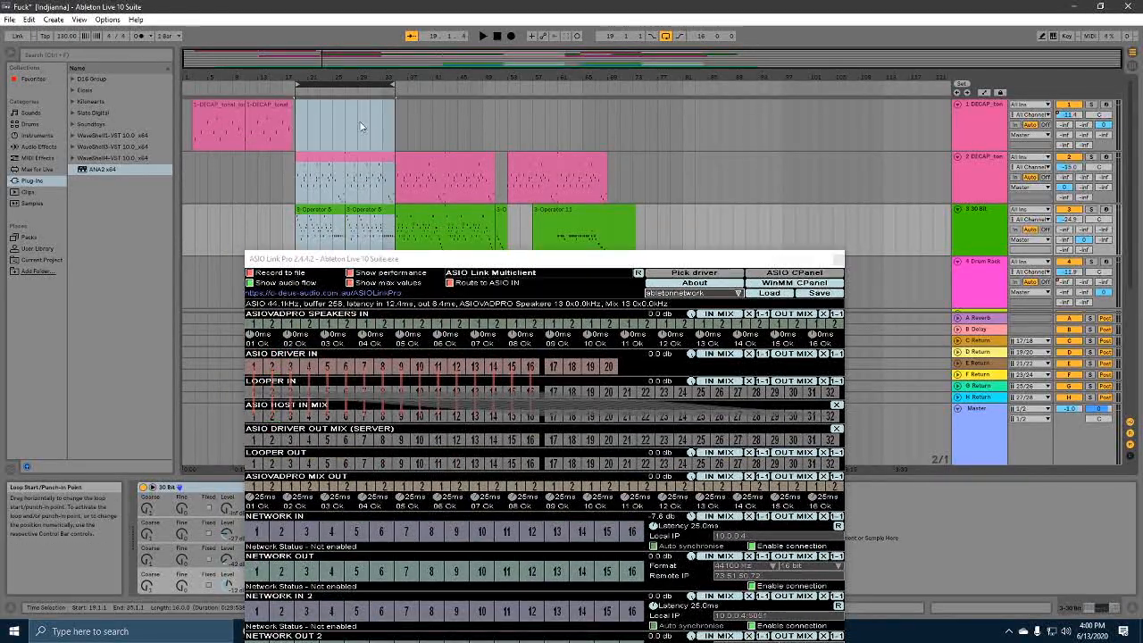
pyautogui.press('space')
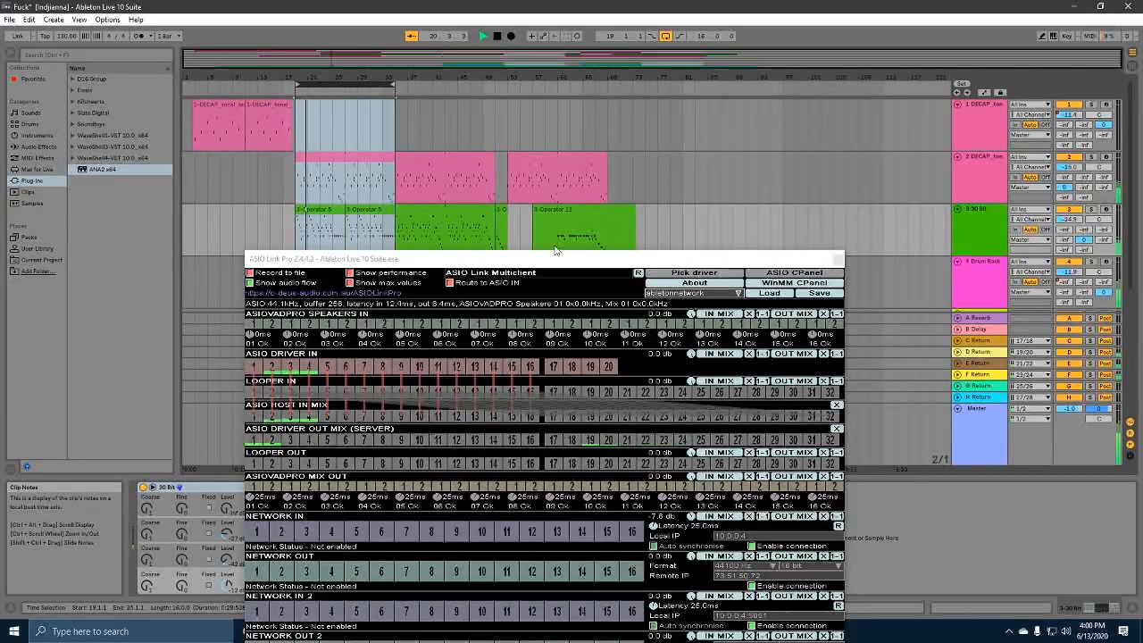
# Step: Reposition the routing windows side by side to reveal the mixer and clips
pyautogui.moveTo(608, 270); pyautogui.dragTo(720, 143)
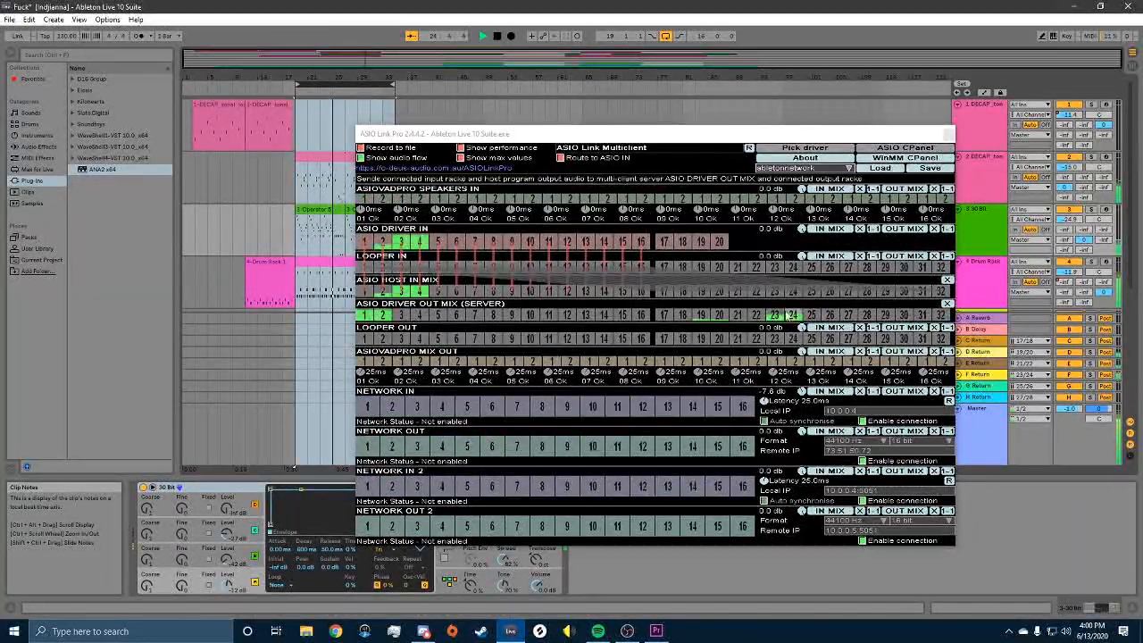
pyautogui.moveTo(661, 134); pyautogui.dragTo(808, 130)
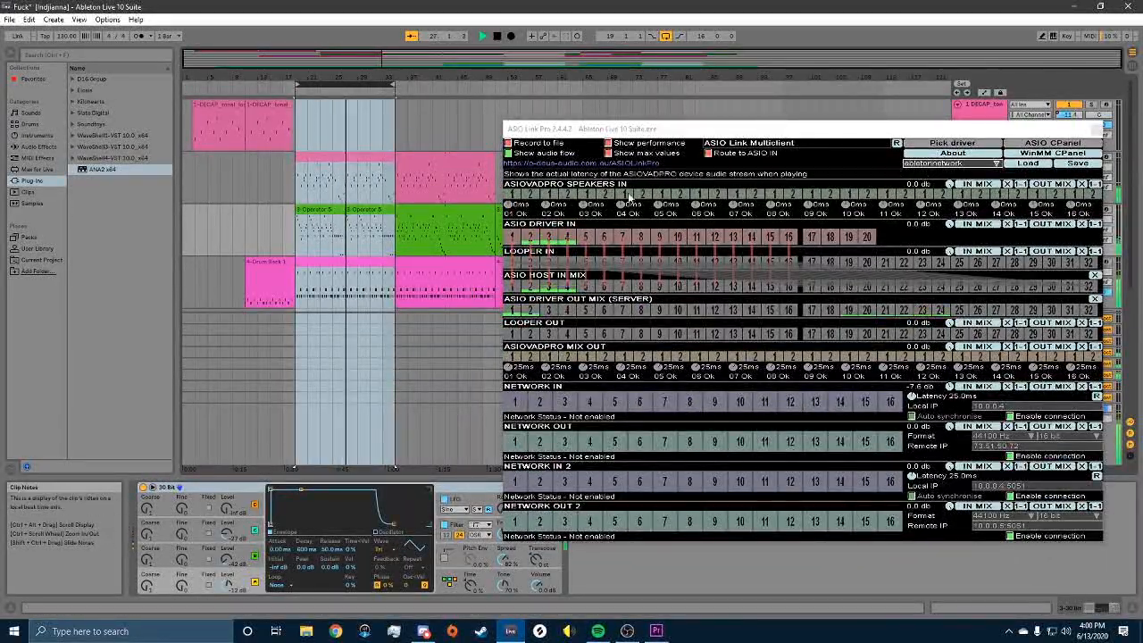
pyautogui.moveTo(644, 130); pyautogui.dragTo(407, 116)
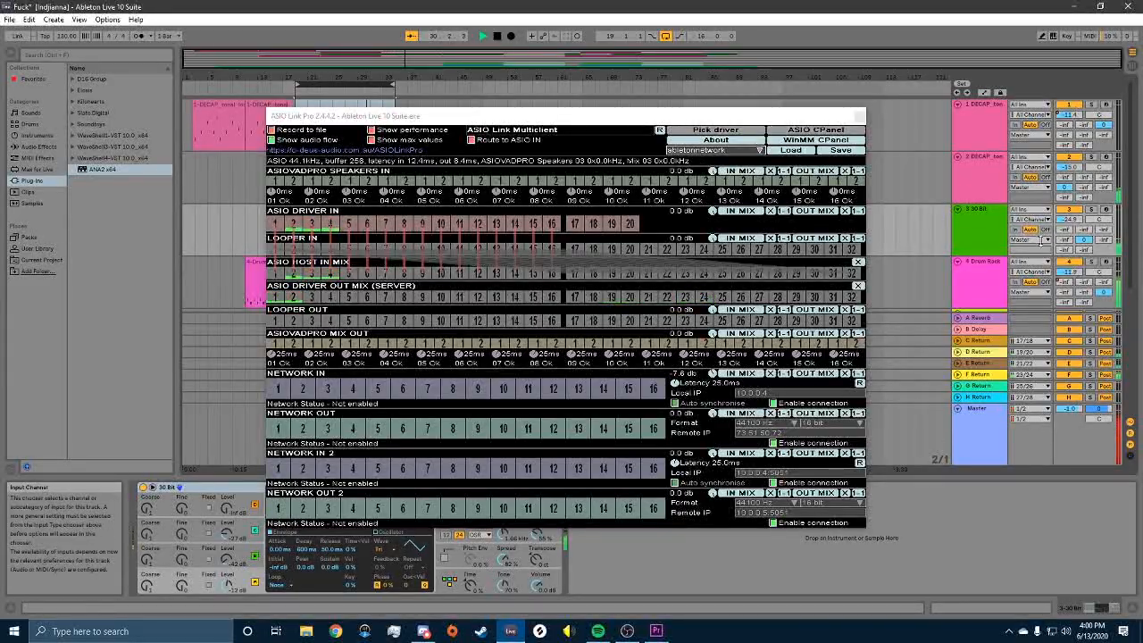
pyautogui.scroll(-3, 978, 223)
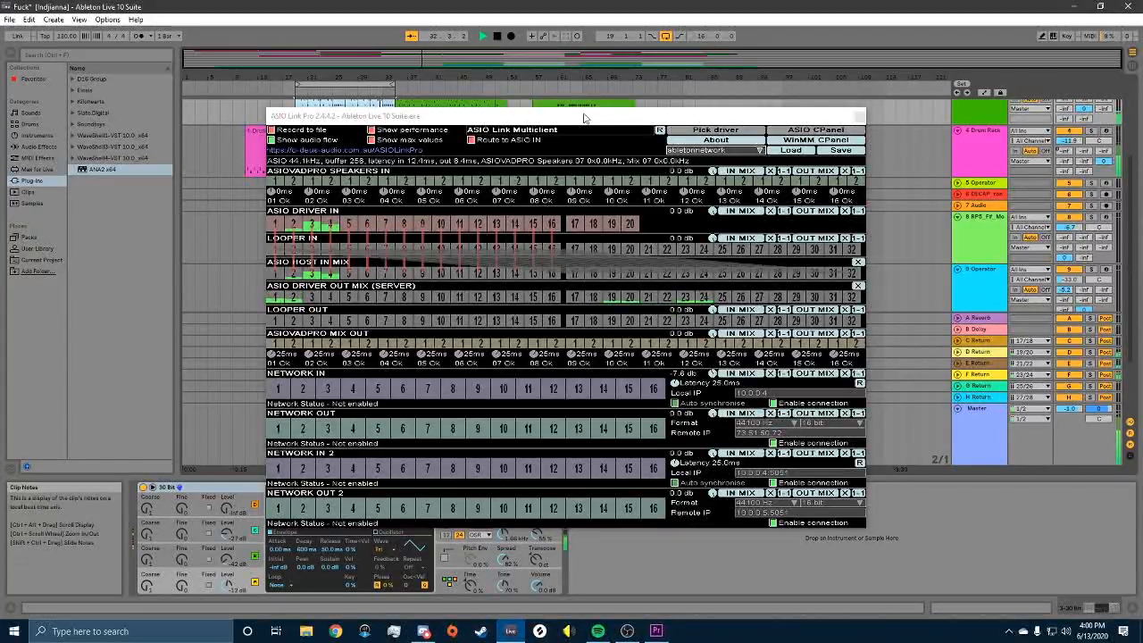
pyautogui.moveTo(579, 121); pyautogui.dragTo(819, 123)
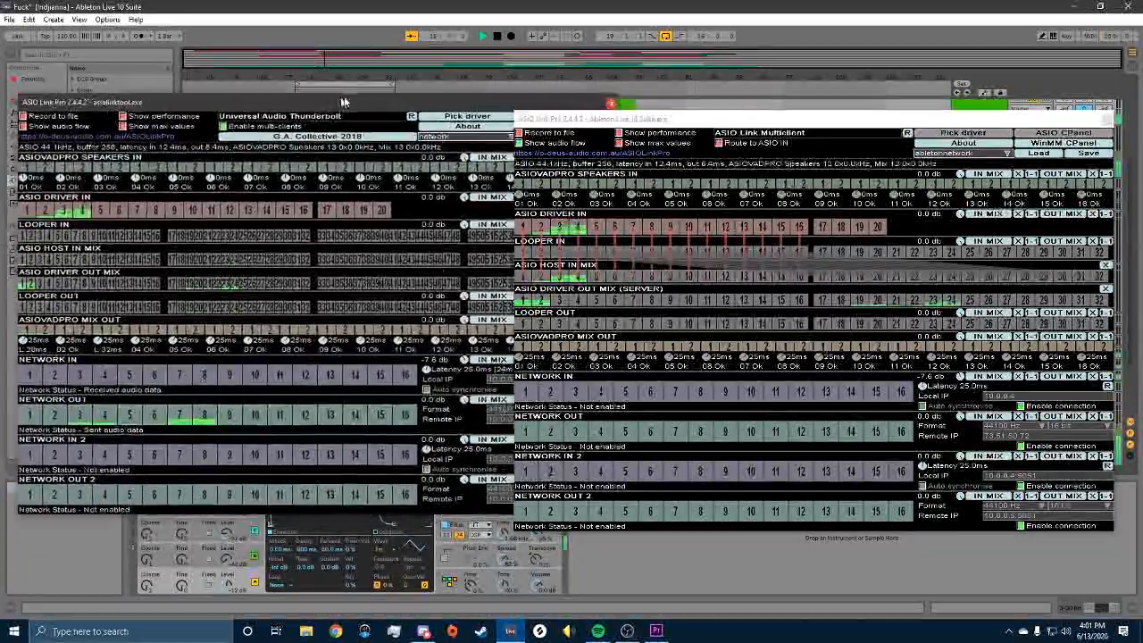
pyautogui.moveTo(604, 123); pyautogui.dragTo(719, 111)
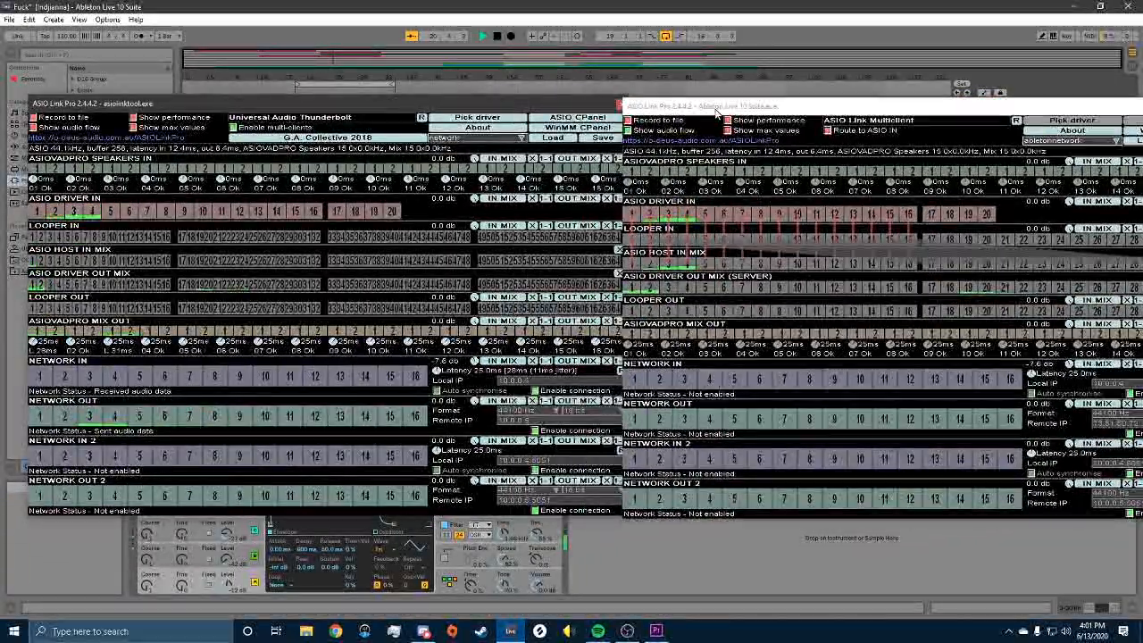
pyautogui.moveTo(184, 293)
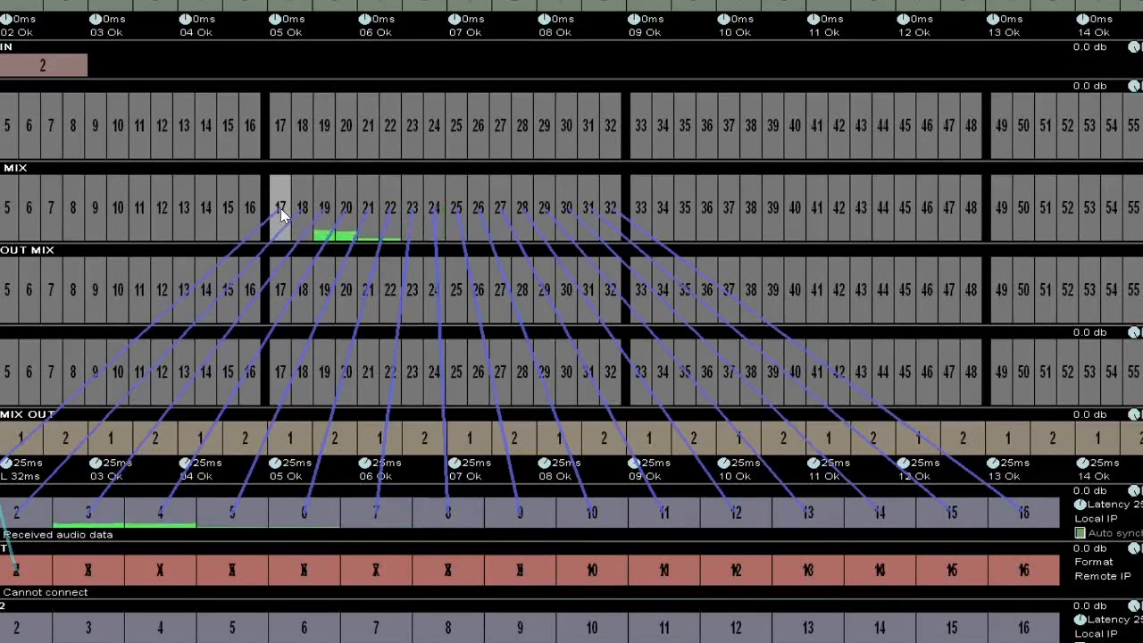
# Step: Patch host-in mix channels 17, 18, 20 and 25 to mix-out channels 1 and 2
pyautogui.moveTo(271, 234); pyautogui.dragTo(22, 441)
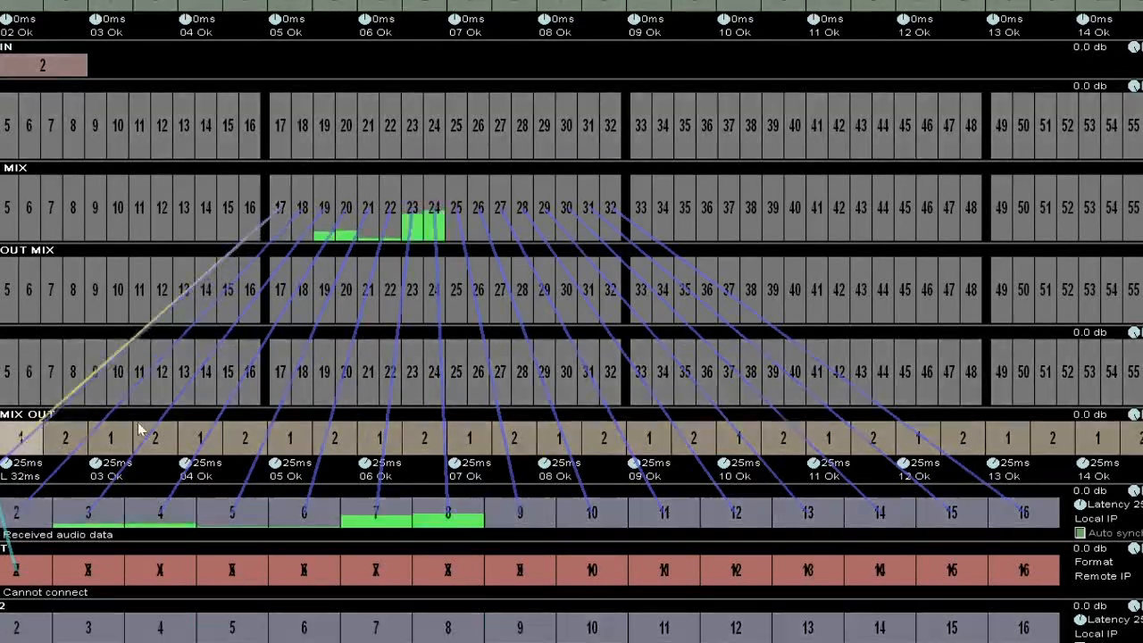
pyautogui.moveTo(300, 205); pyautogui.dragTo(64, 444)
pyautogui.moveTo(366, 213); pyautogui.dragTo(75, 451)
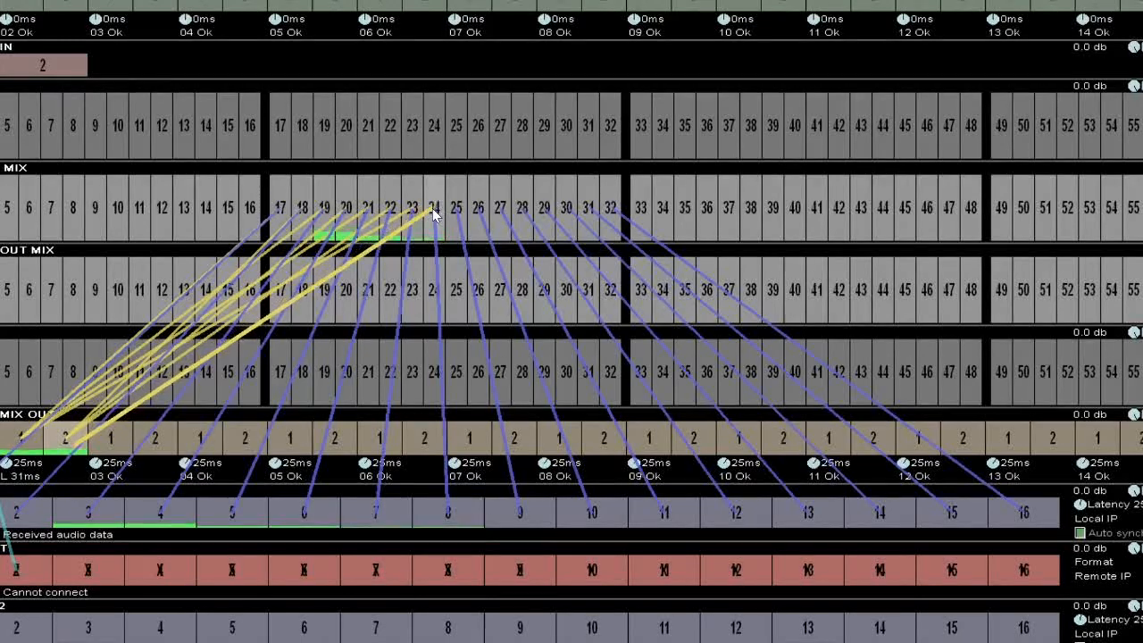
pyautogui.moveTo(456, 208); pyautogui.dragTo(66, 442)
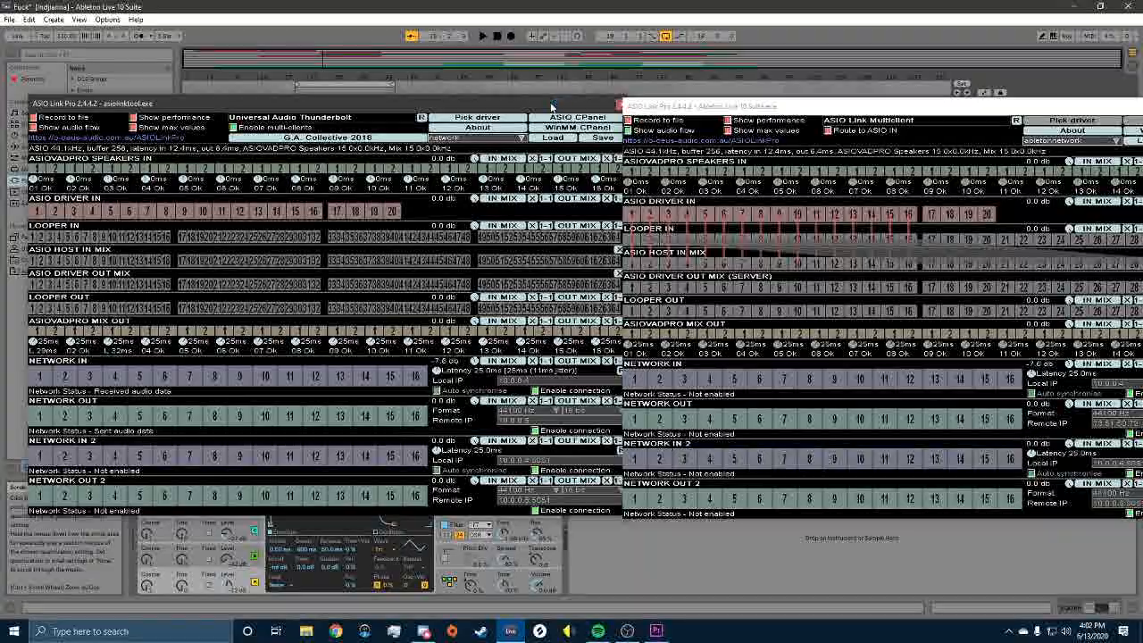
pyautogui.moveTo(548, 108); pyautogui.dragTo(442, 222)
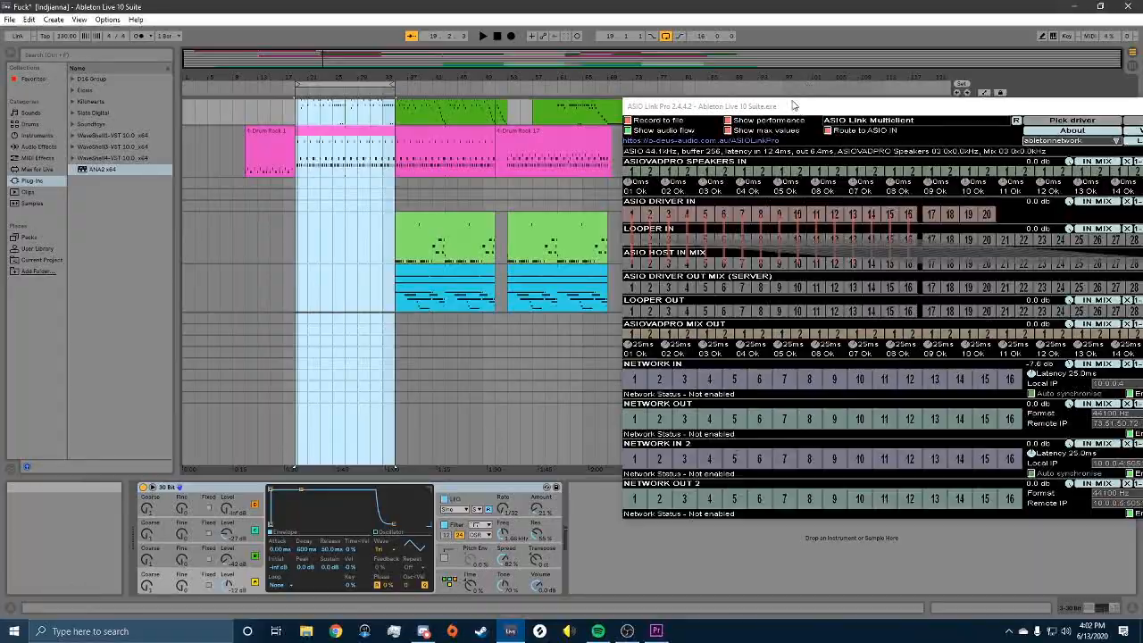
# Step: Move the routing window left, select the 10 Audio track and show its Input Channel choices
pyautogui.moveTo(780, 108); pyautogui.dragTo(492, 85)
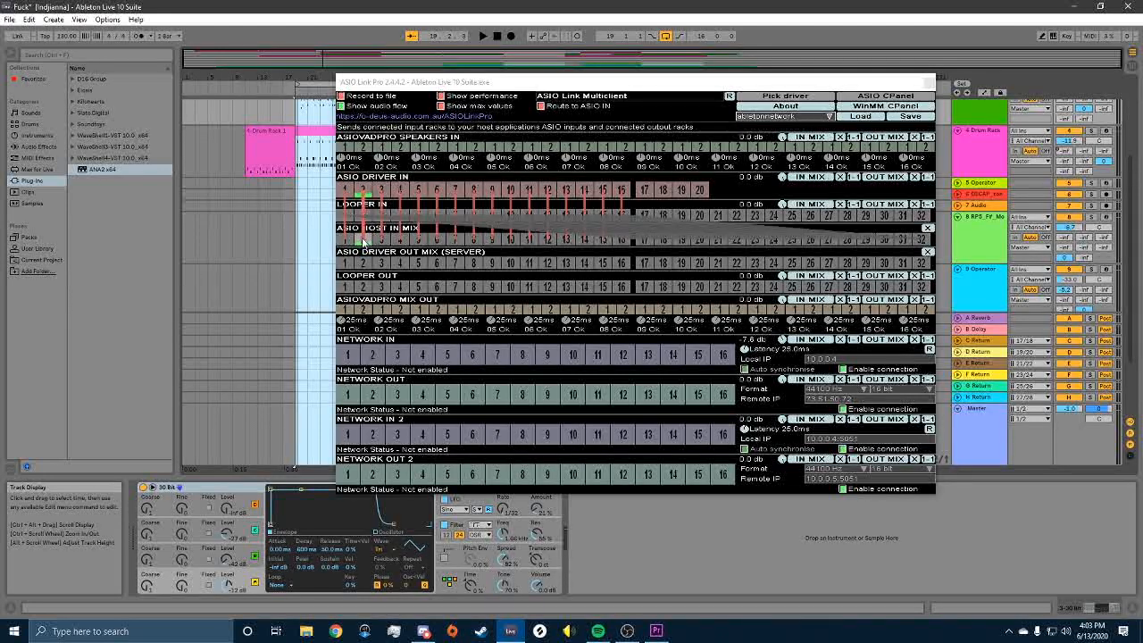
pyautogui.moveTo(553, 82); pyautogui.dragTo(442, 79)
pyautogui.scroll(5, 940, 219)
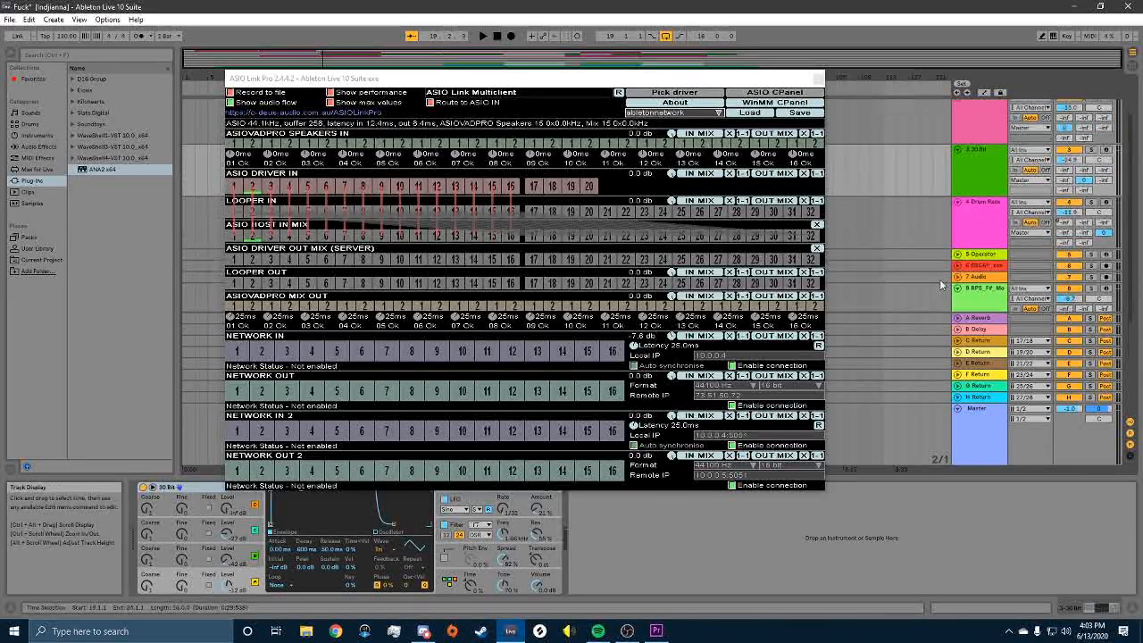
pyautogui.scroll(-6, 922, 212)
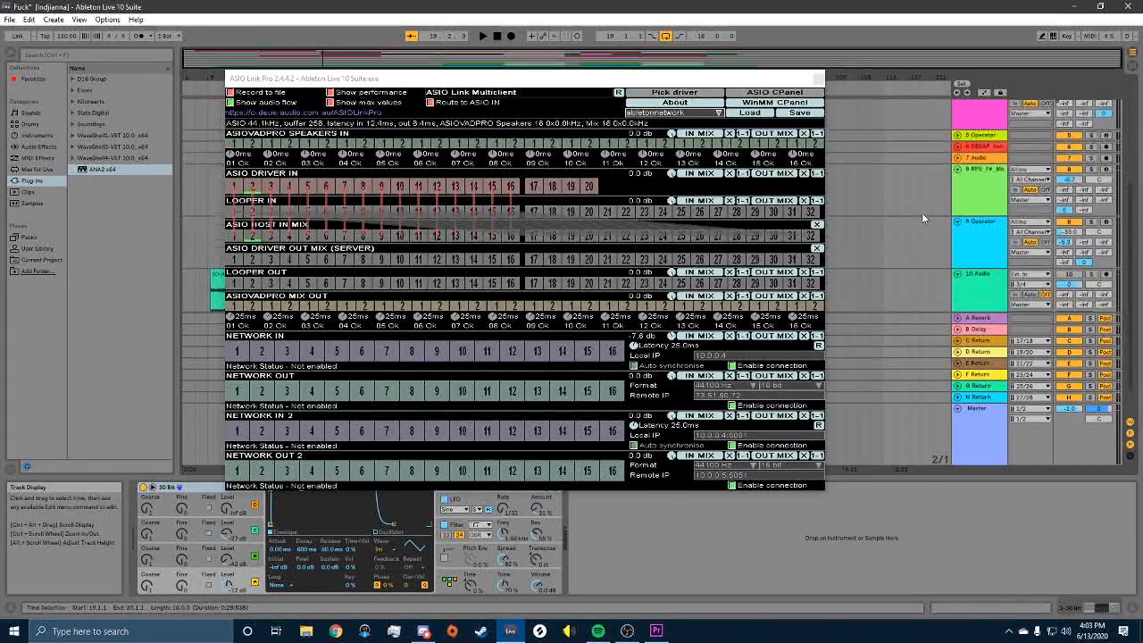
pyautogui.click(976, 249)
pyautogui.click(1037, 248)
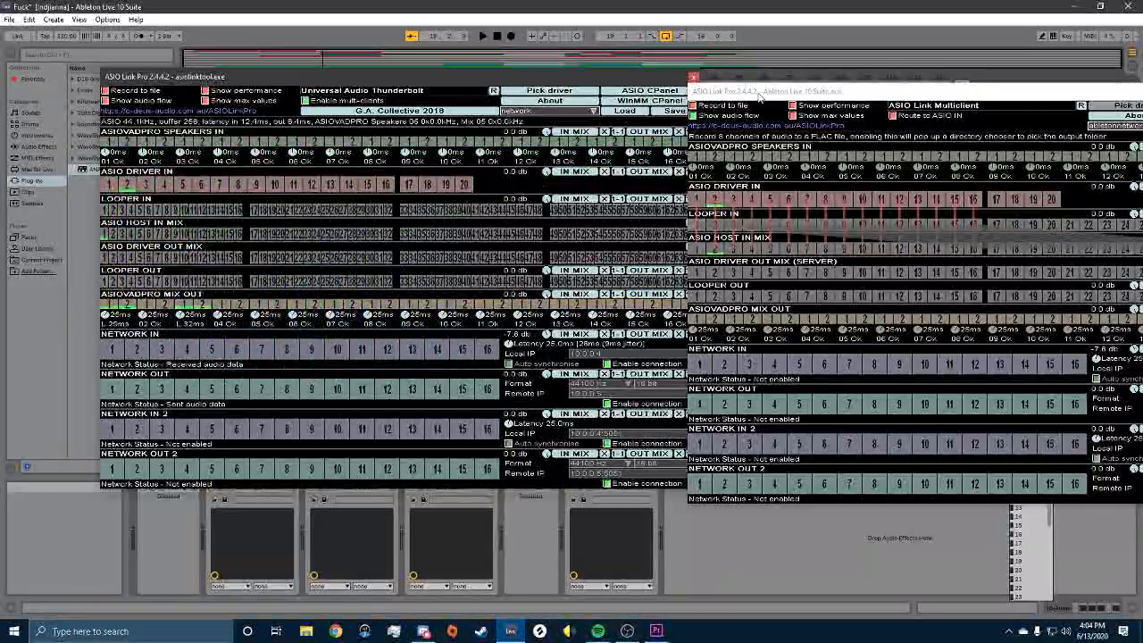
# Step: Rearrange the two ASIO Link Pro windows, then close the Ableton-hosted and standalone windows
pyautogui.moveTo(759, 94); pyautogui.dragTo(323, 75)
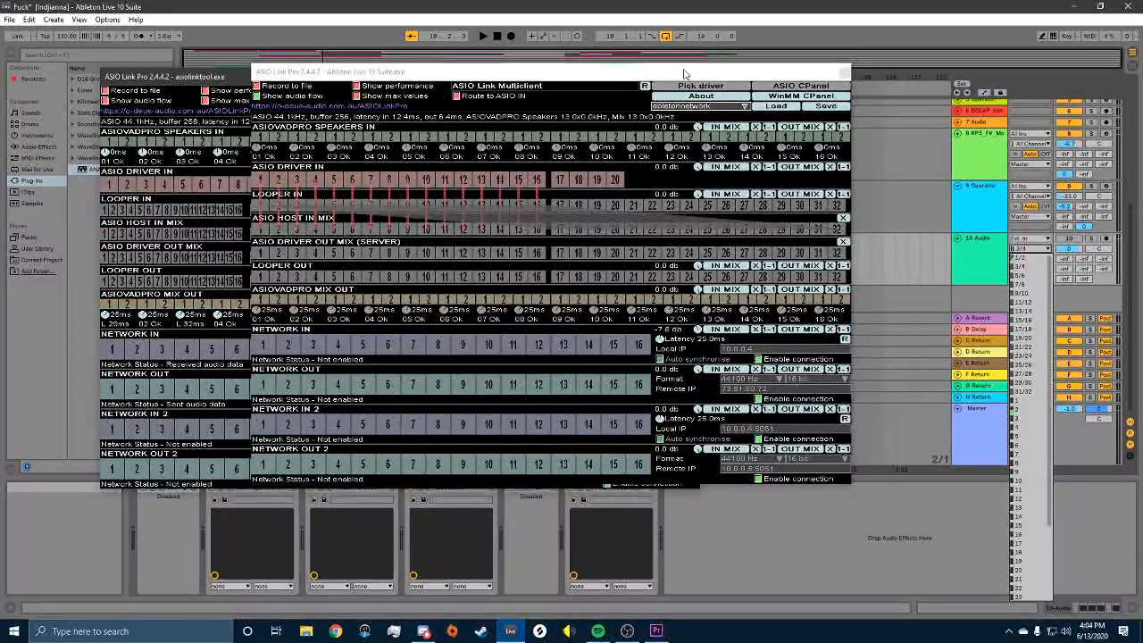
pyautogui.moveTo(687, 74); pyautogui.dragTo(822, 202)
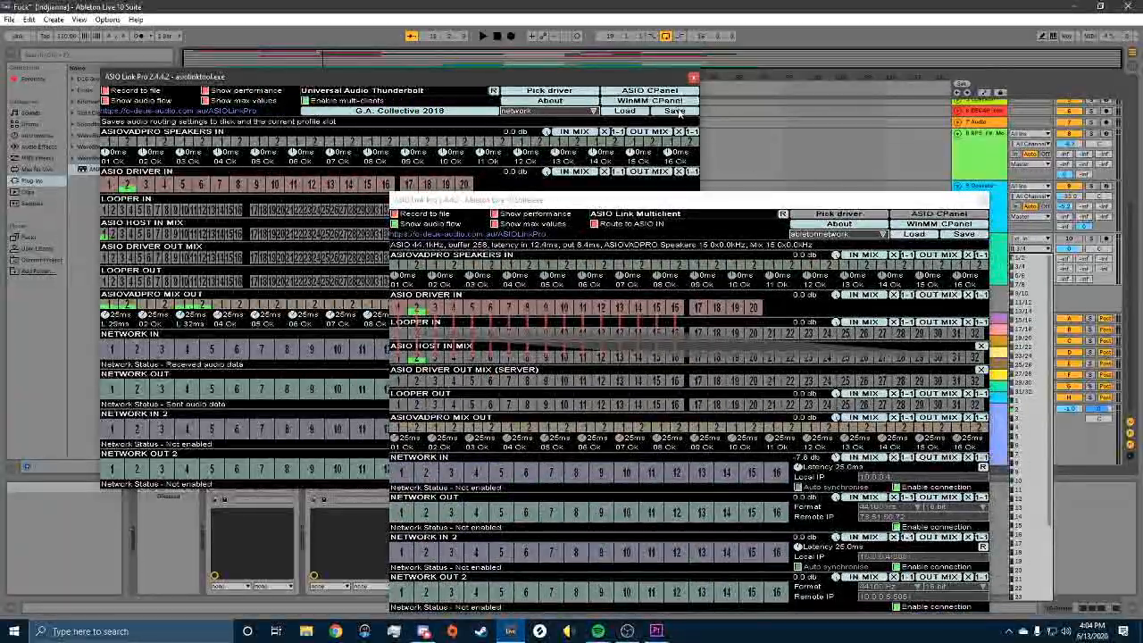
pyautogui.moveTo(760, 199); pyautogui.dragTo(739, 79)
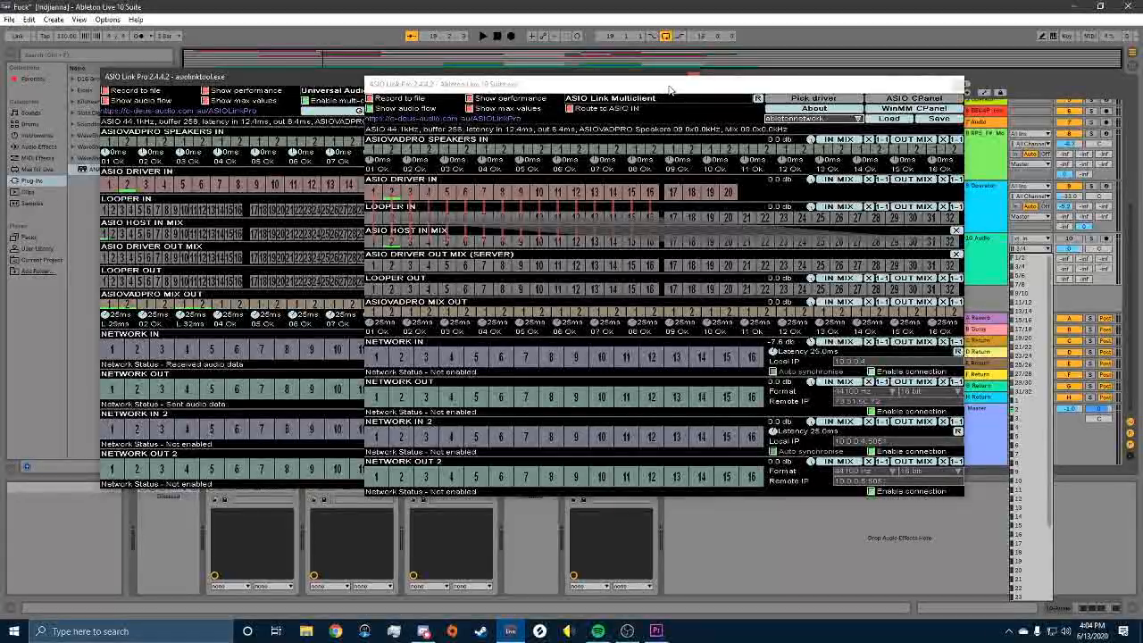
pyautogui.moveTo(670, 89); pyautogui.dragTo(753, 101)
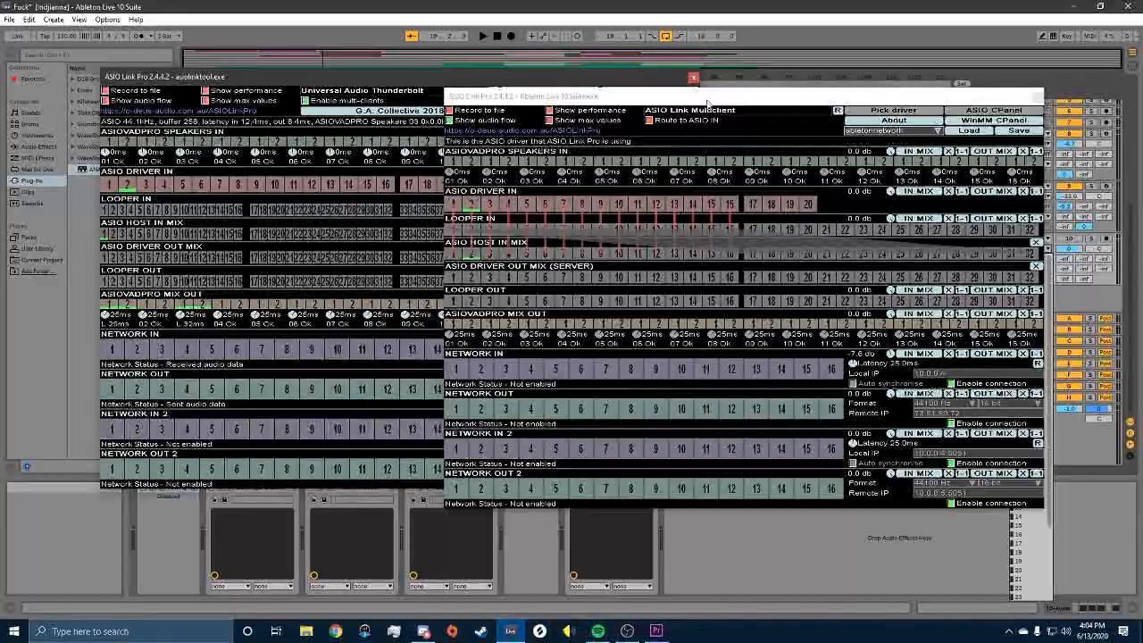
pyautogui.moveTo(708, 104); pyautogui.dragTo(422, 87)
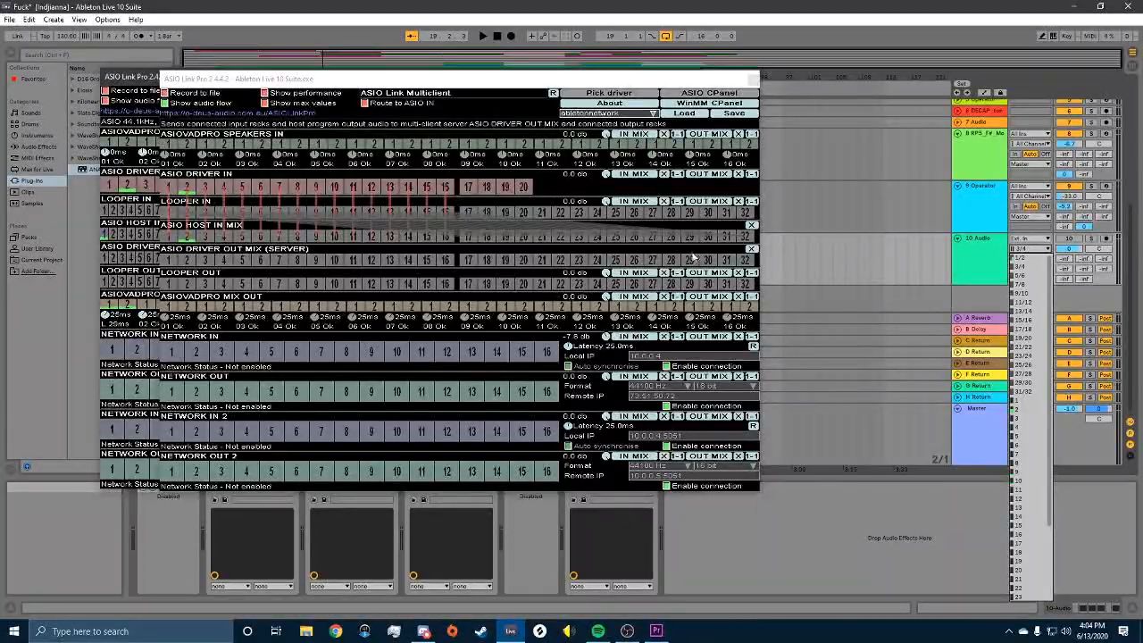
pyautogui.click(752, 78)
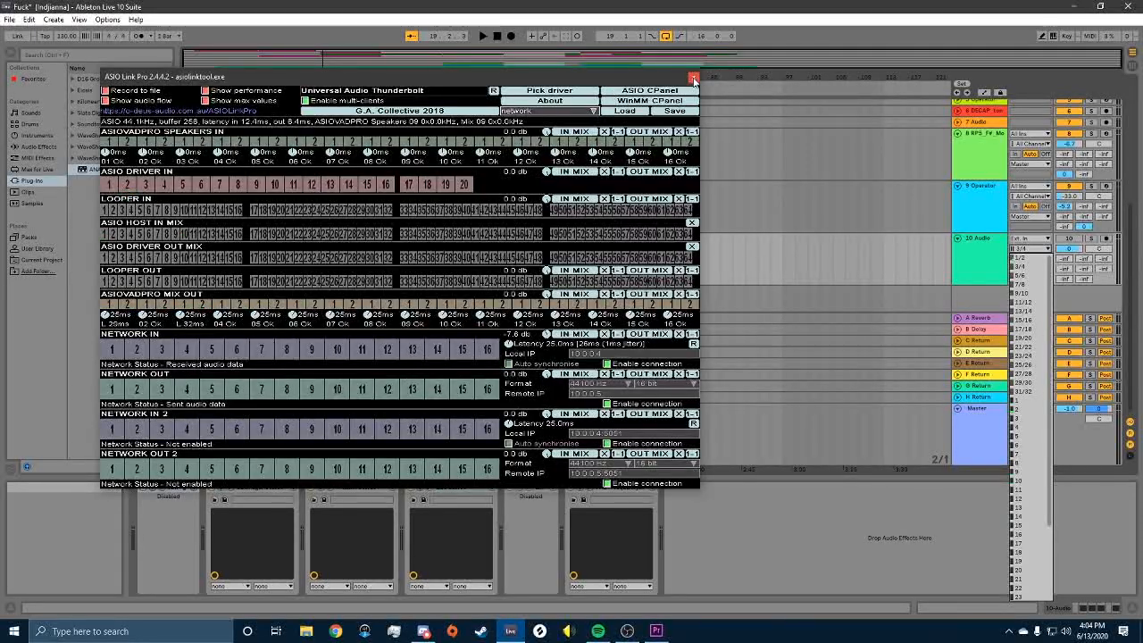
pyautogui.click(694, 78)
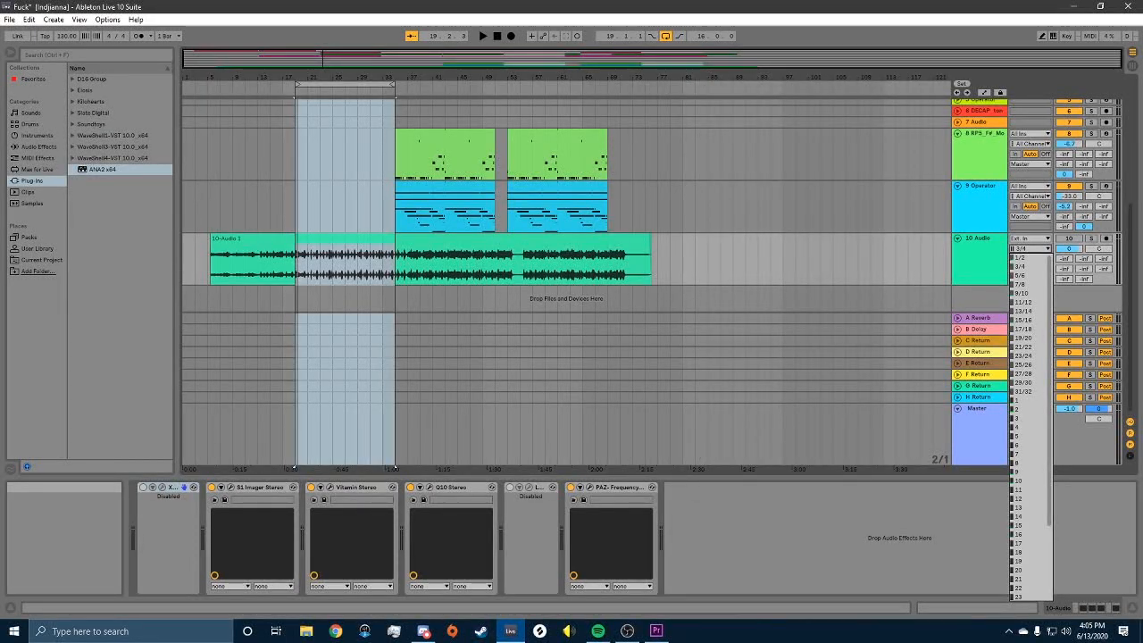